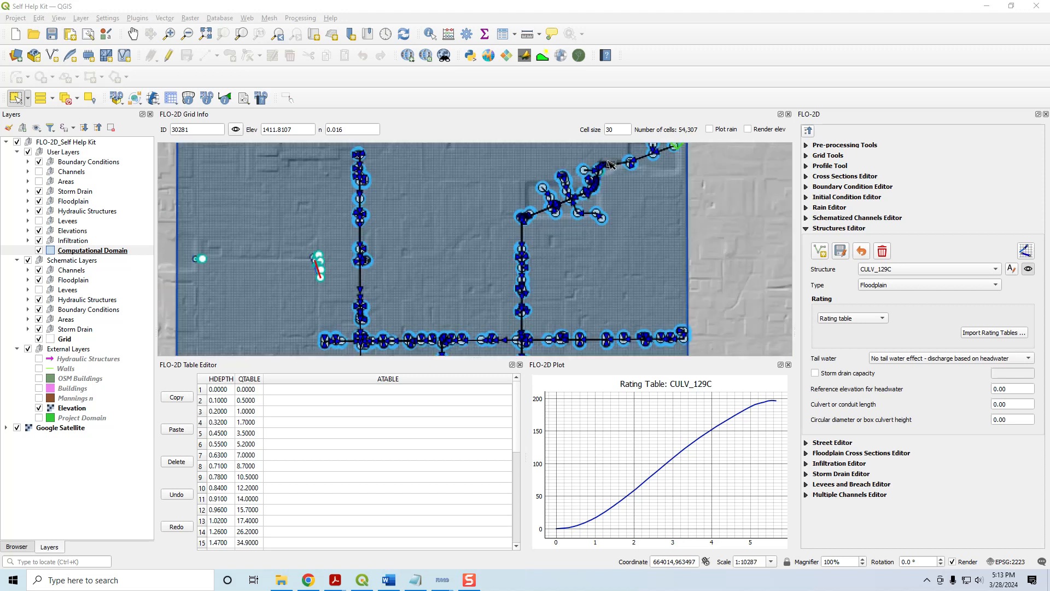
Step: Identify the Elevation raster's height near the inlet of culvert CULV_129C and copy the value
left_click_drag(572, 237, 547, 263)
scroll(519, 225, "up", 2)
left_click_drag(516, 208, 520, 309)
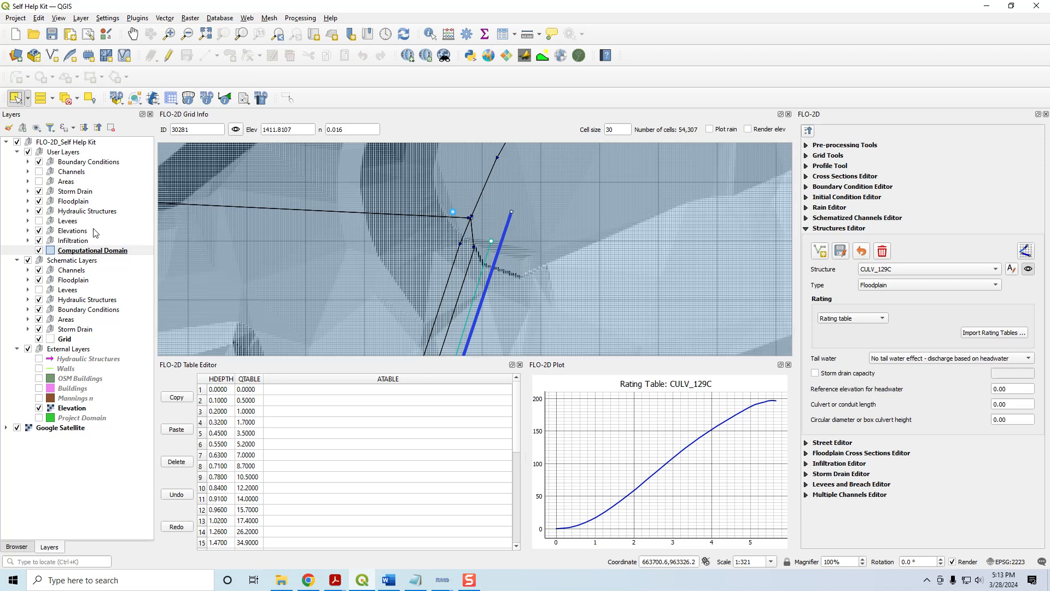
left_click(77, 409)
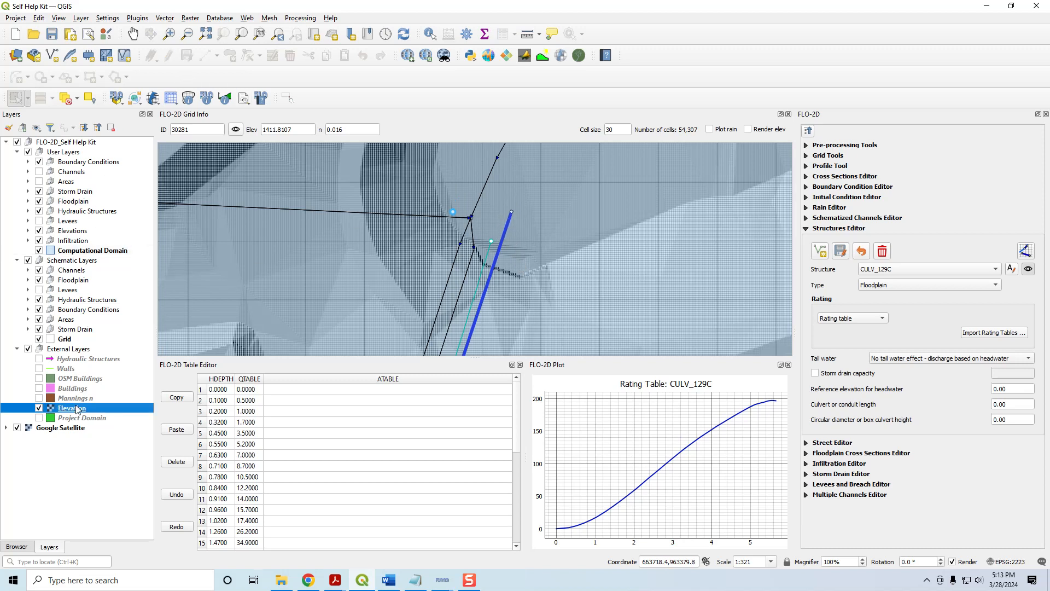
left_click(429, 34)
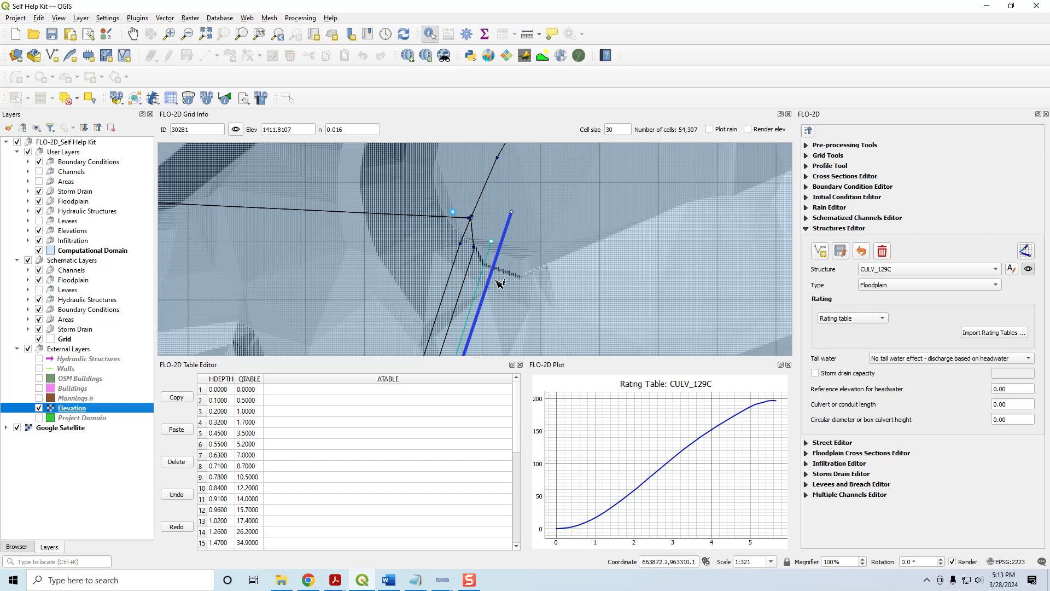
left_click(508, 260)
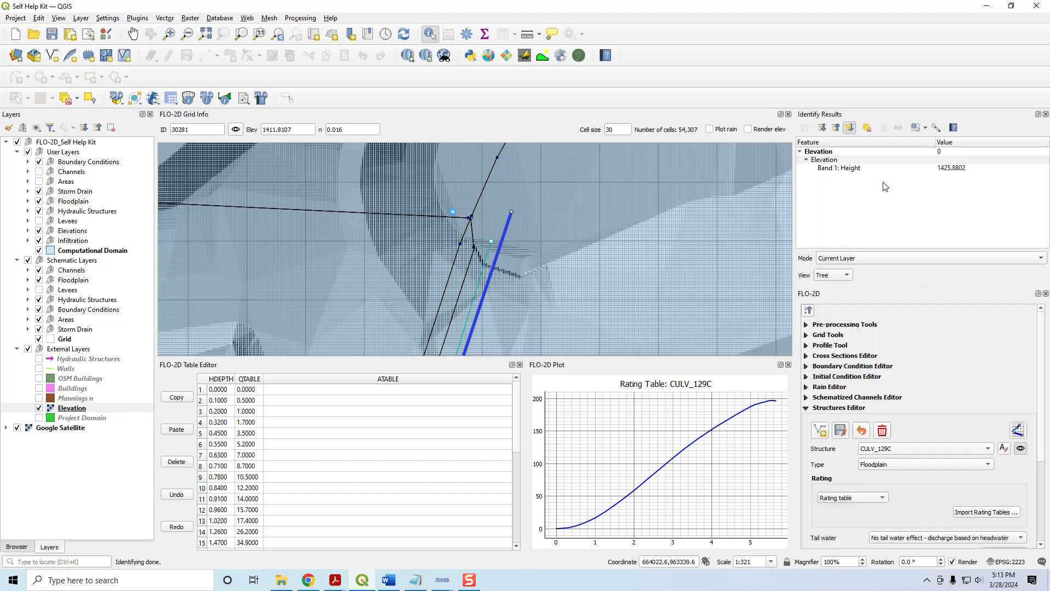
right_click(949, 171)
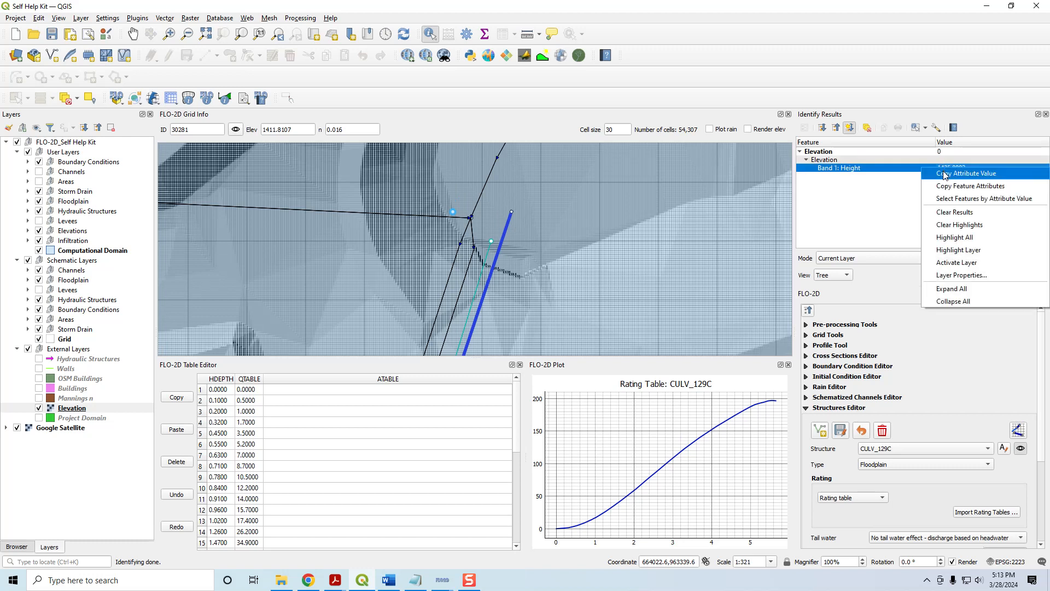
left_click(945, 174)
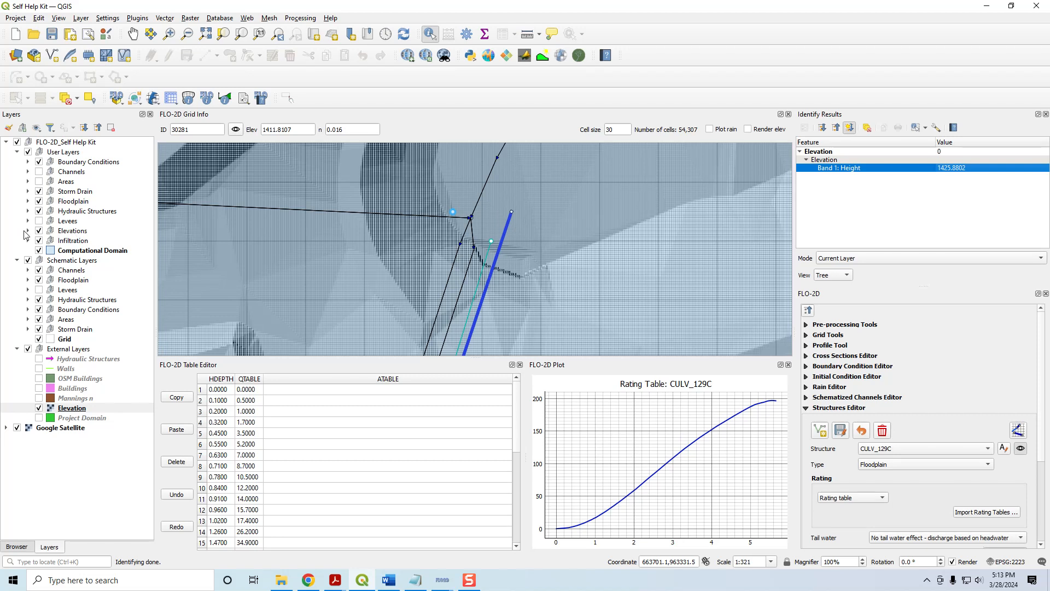
Step: Make the Elevation Polygons layer editable and draw a four-corner polygon around the grid cell at the CULV_129C inlet
left_click(27, 232)
left_click(84, 253)
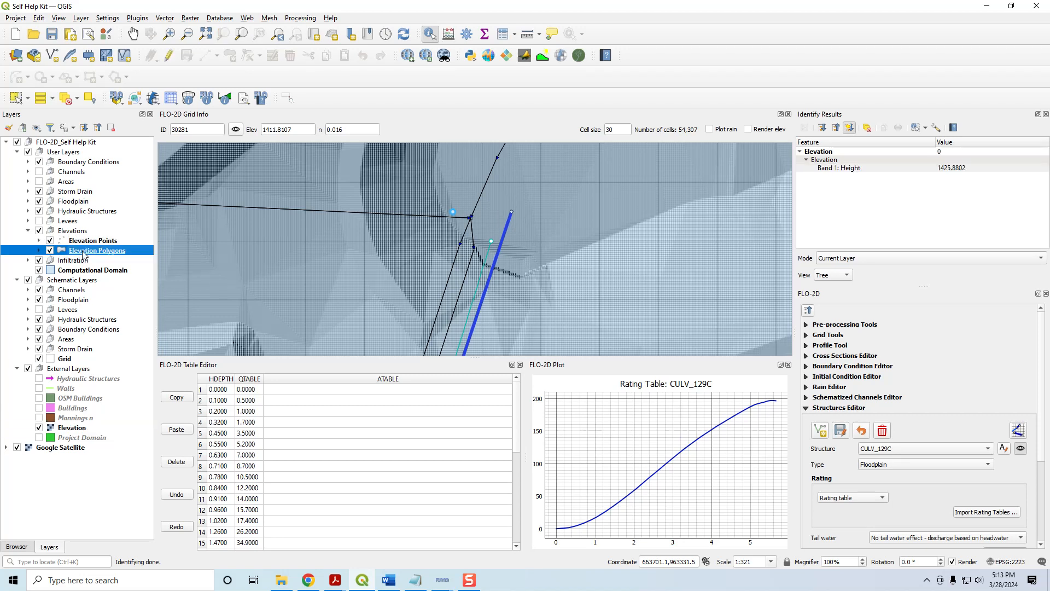
right_click(84, 253)
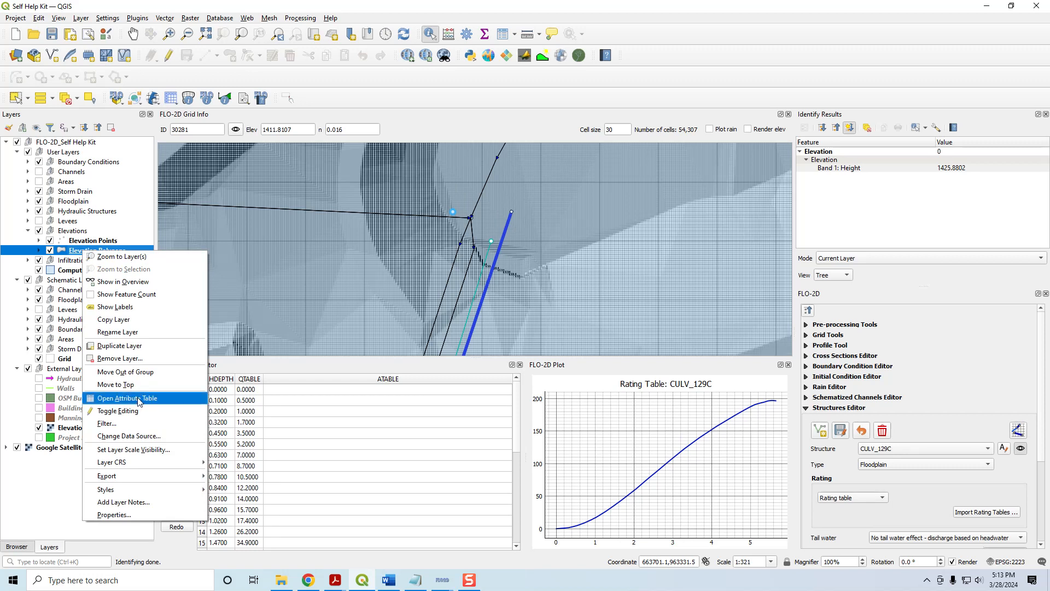
left_click(169, 56)
left_click(205, 55)
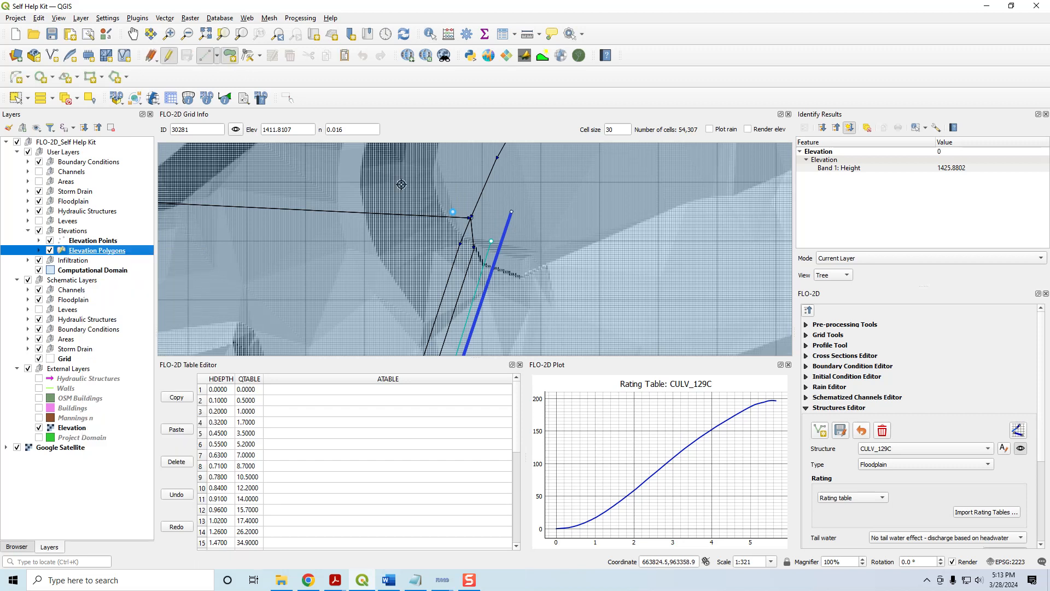
left_click(489, 190)
left_click(530, 189)
left_click(528, 232)
left_click(488, 234)
right_click(497, 206)
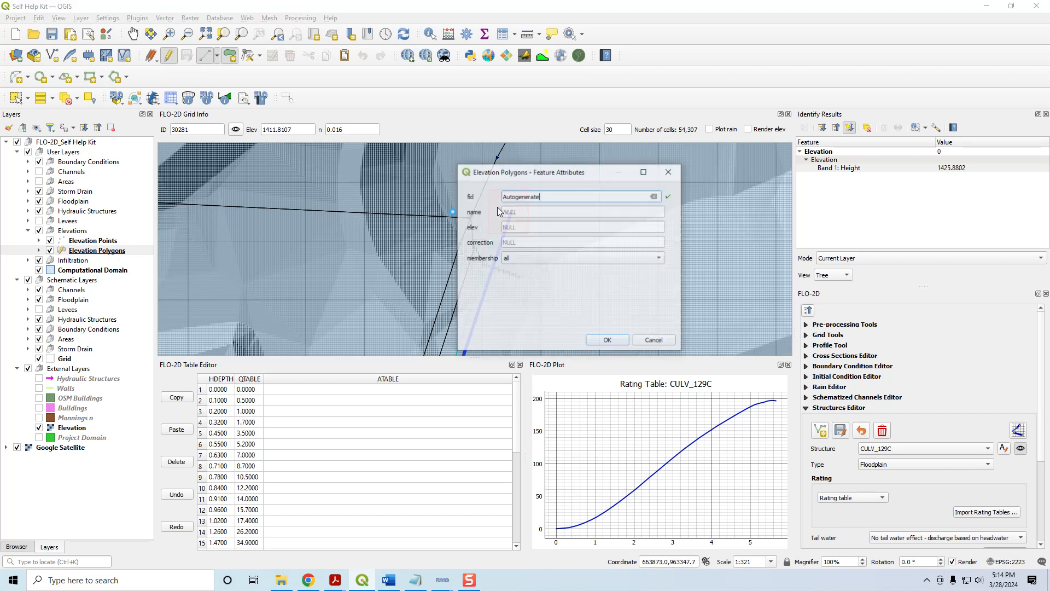
Step: Set the new polygon's elev attribute to 1425.8802, choose its membership and accept the feature
left_click(529, 228)
key("ctrl+v")
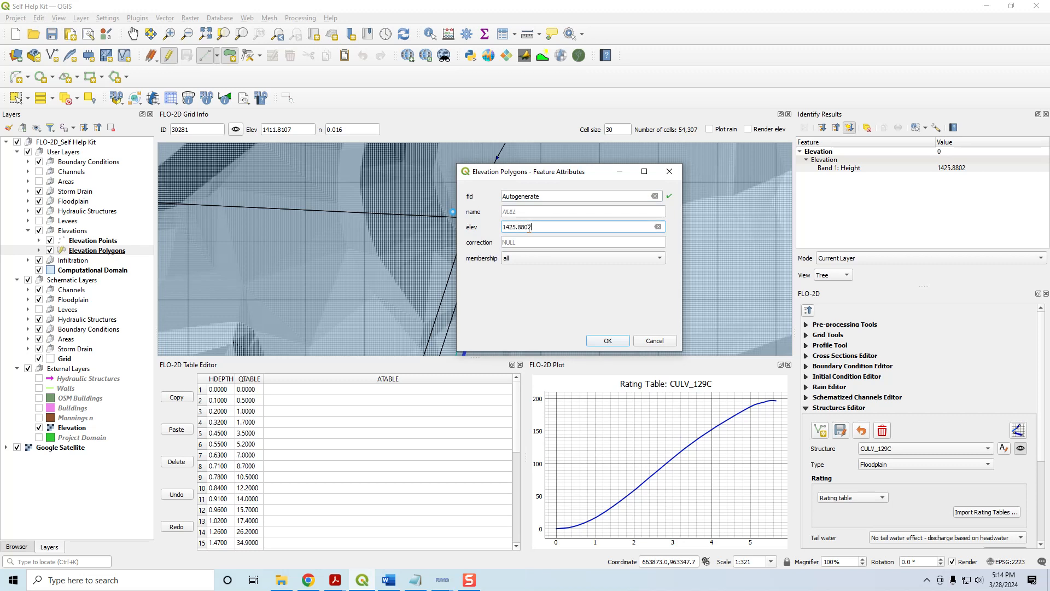
right_click(956, 172)
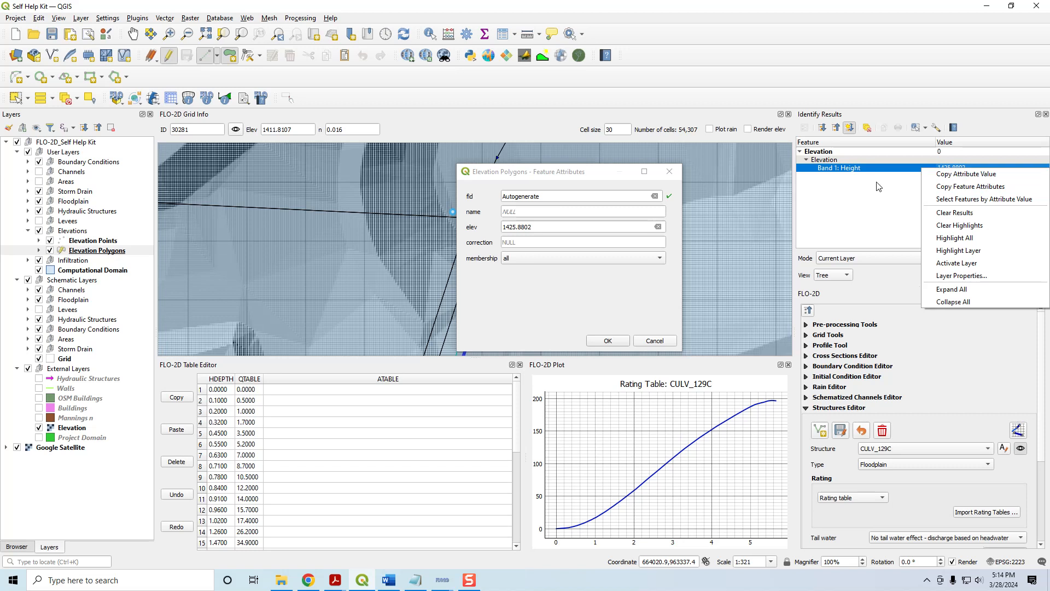
left_click(897, 181)
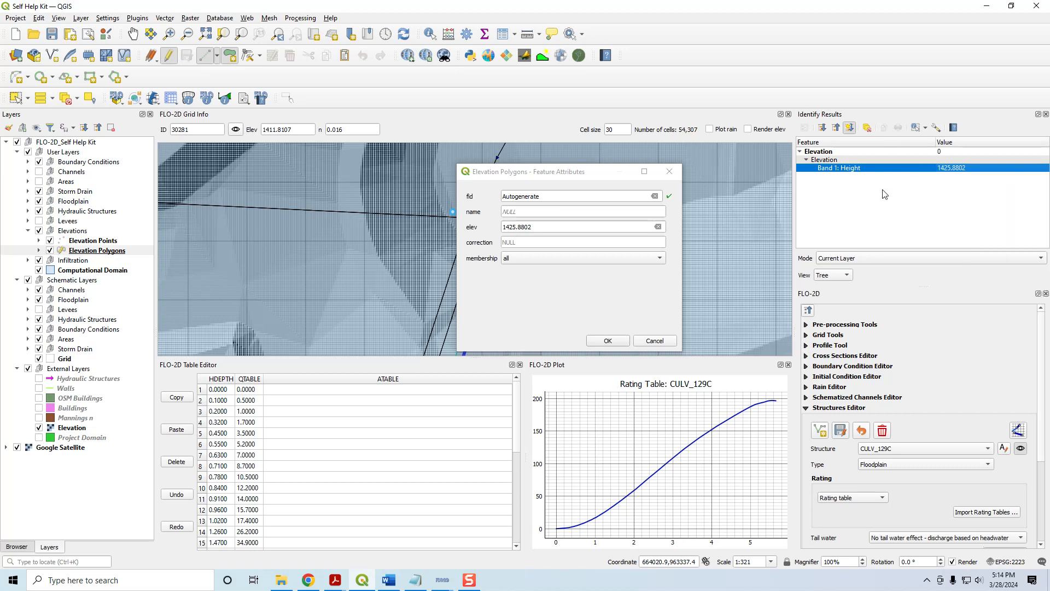
left_click(528, 241)
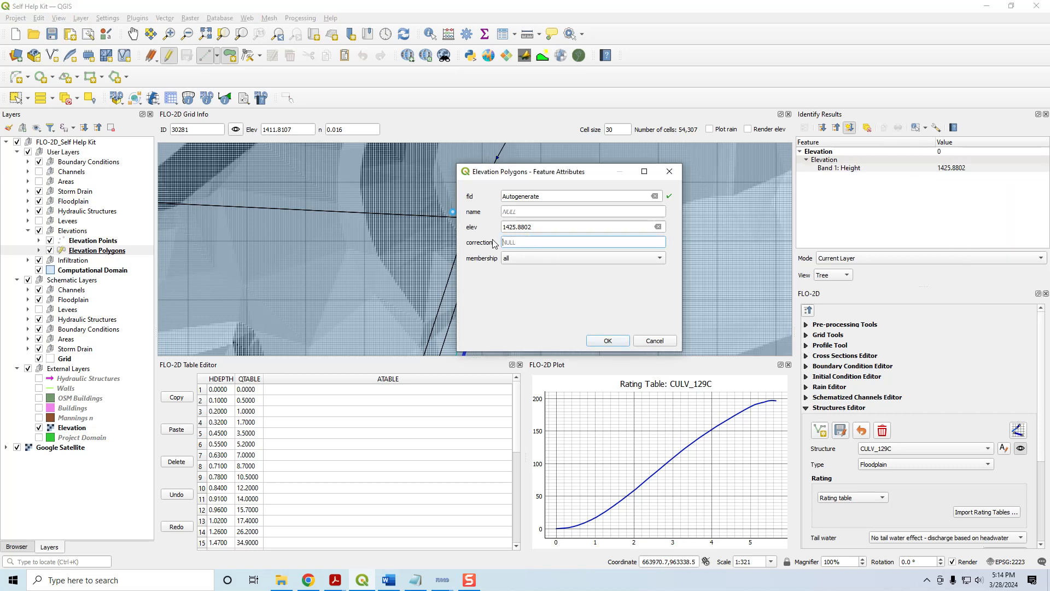
left_click(536, 263)
left_click(504, 271)
left_click(622, 340)
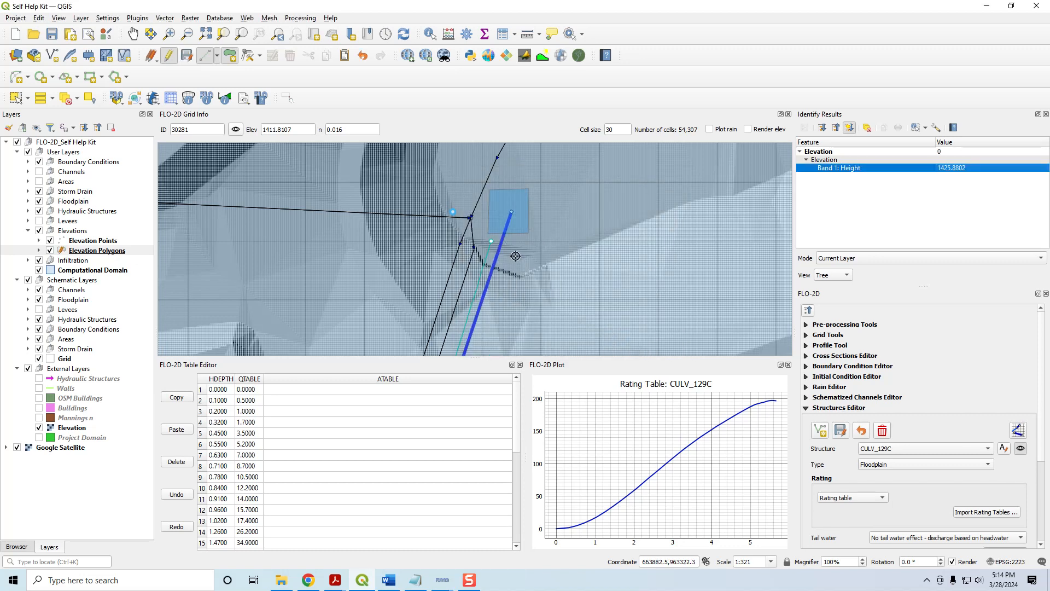
Step: Switch to structure CULV_069 and query the grid cell at its inlet for its elevation
scroll(515, 256, "down", 1)
scroll(516, 256, "down", 1)
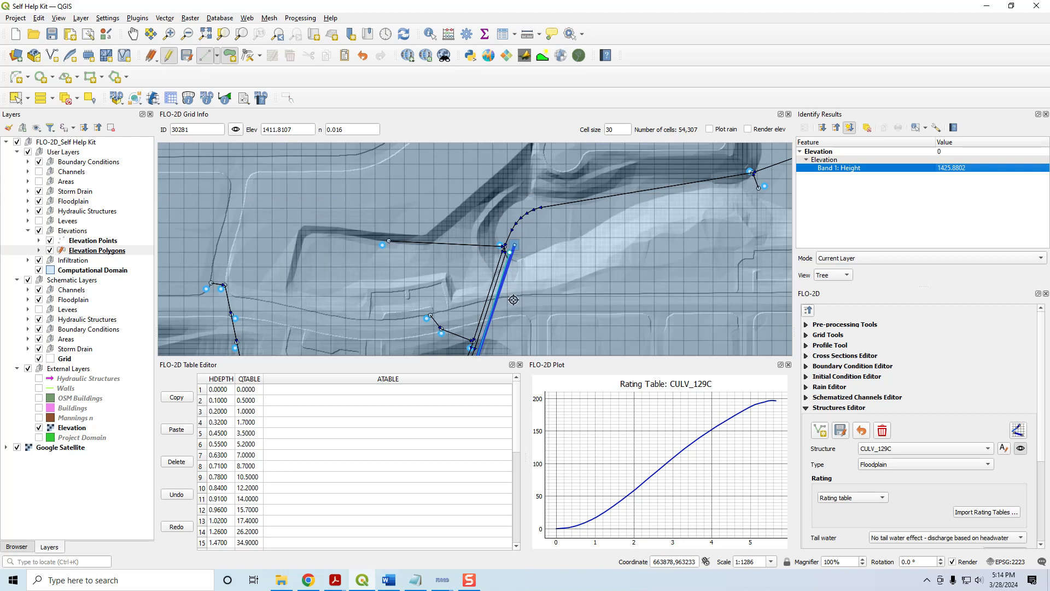
left_click(905, 449)
left_click(893, 348)
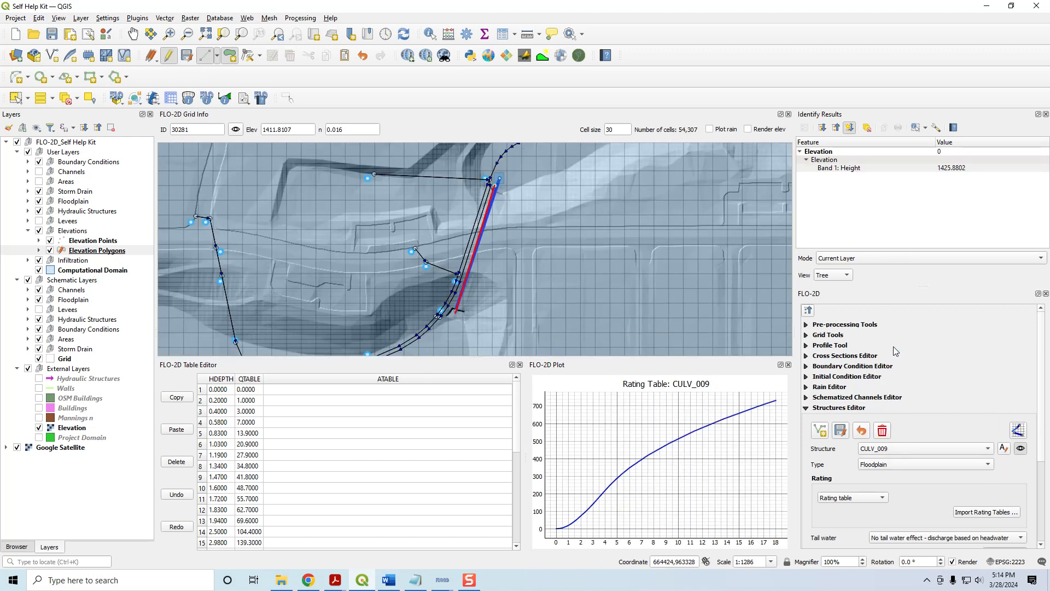
scroll(905, 449, "down", 1)
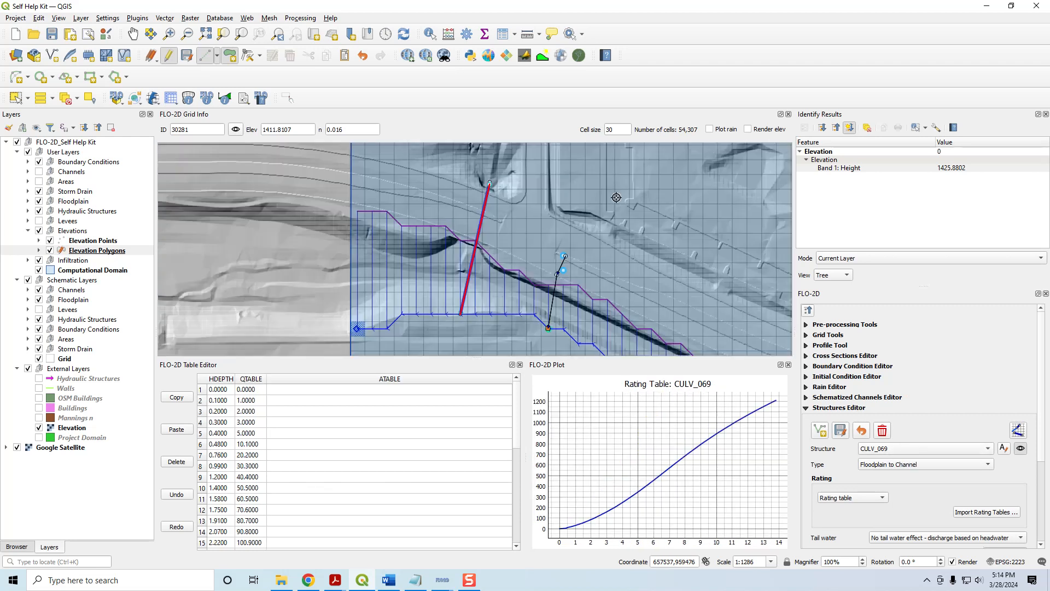
scroll(488, 182, "up", 1)
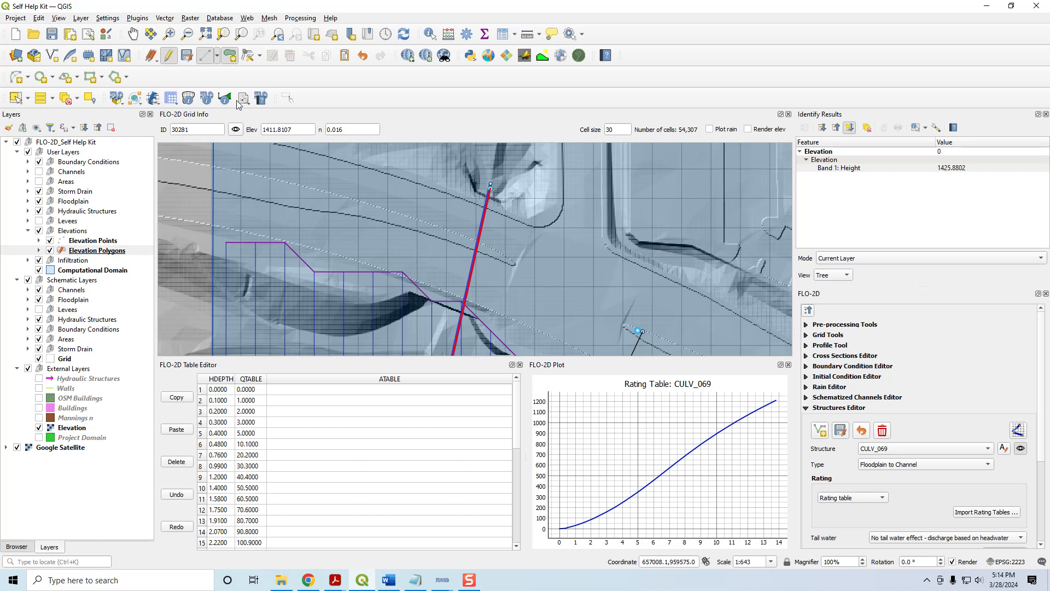
left_click(188, 98)
left_click(490, 186)
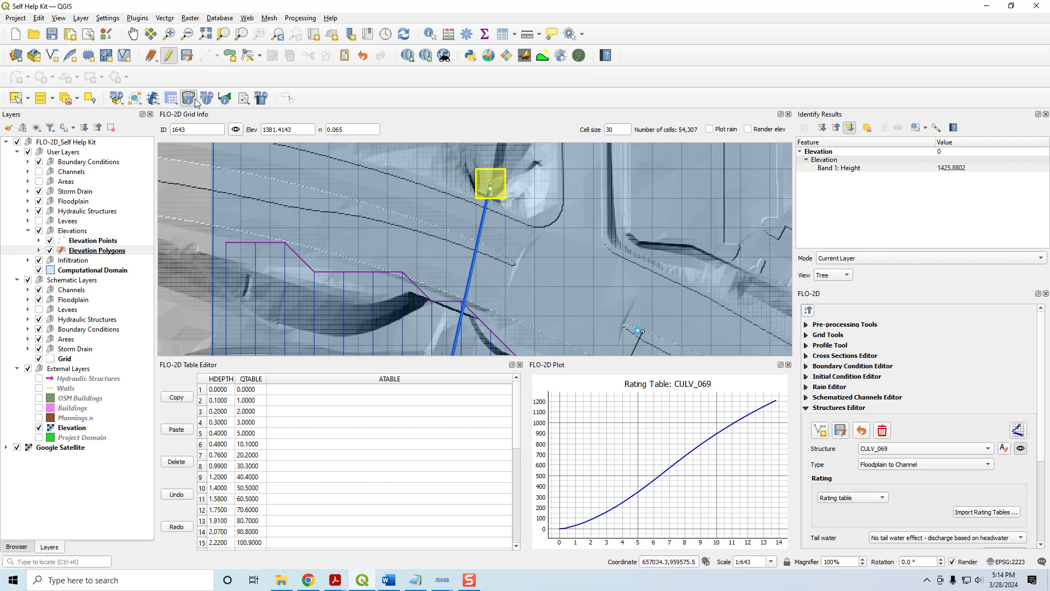
Step: Identify the Elevation raster's height at the CULV_069 inlet and copy the value
left_click(430, 34)
left_click(80, 428)
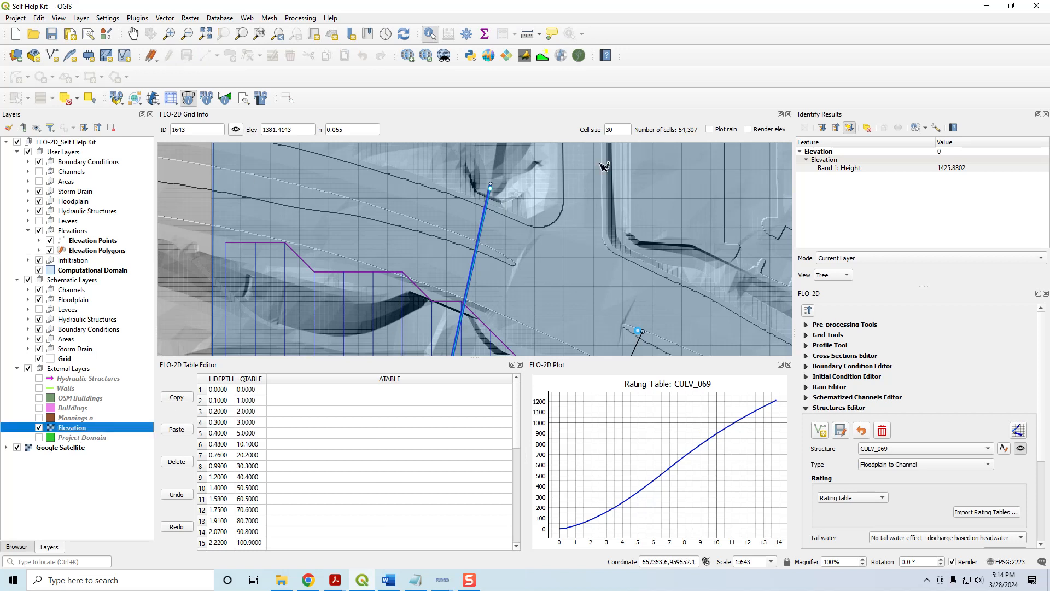
left_click(491, 184)
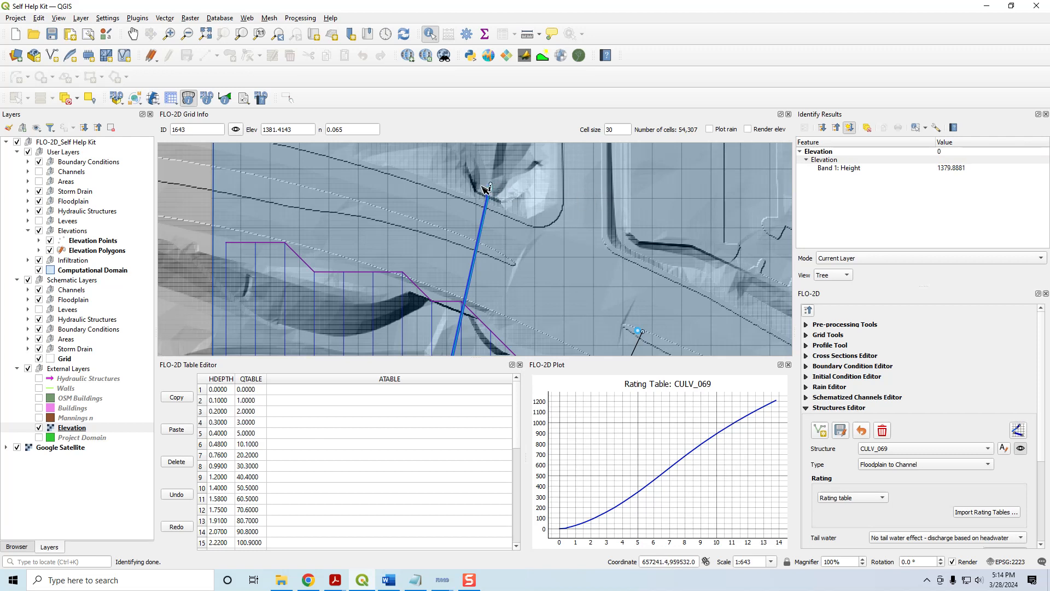
right_click(962, 168)
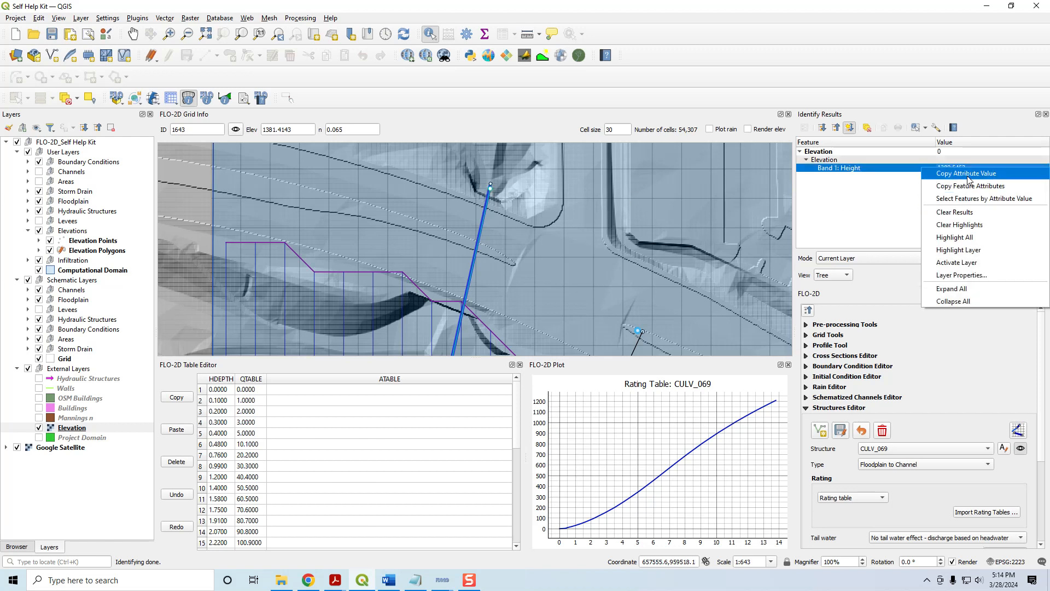
left_click(968, 174)
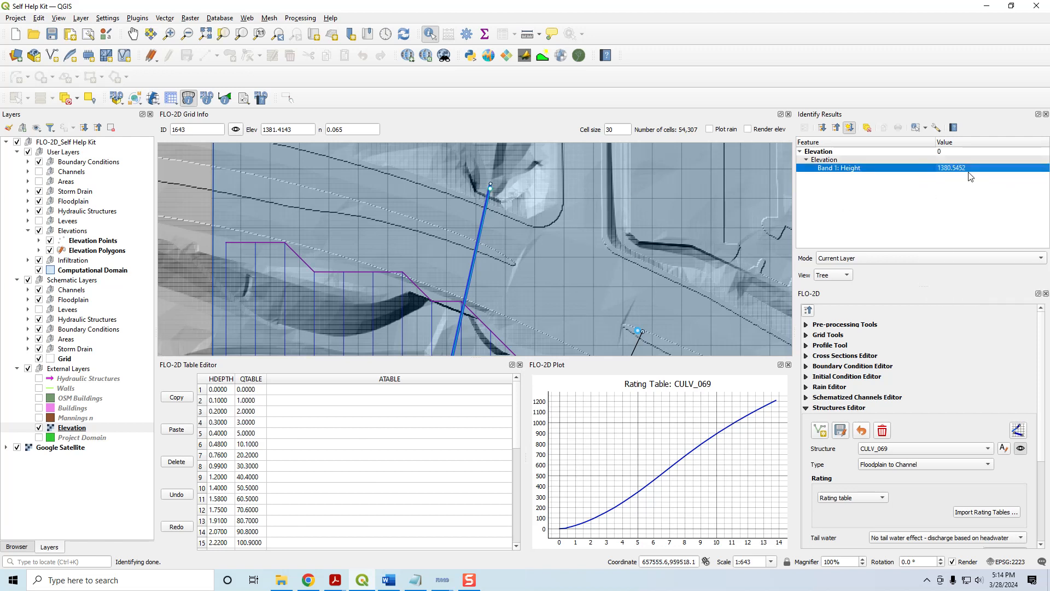
Step: Draw a small polygon in the Elevation Polygons layer around the CULV_069 inlet cell
left_click(99, 252)
left_click(205, 55)
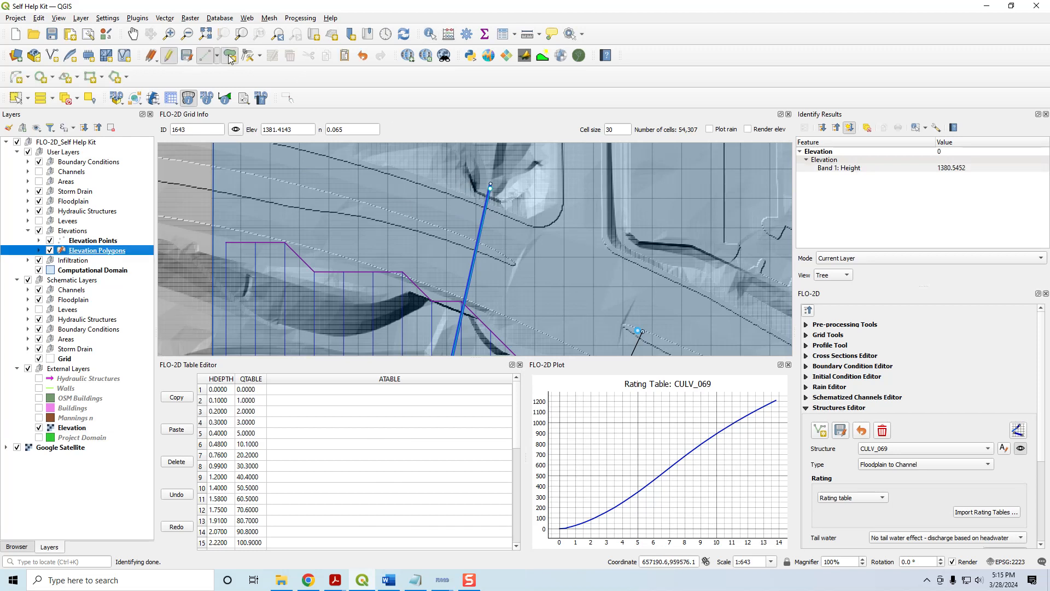
left_click(502, 174)
right_click(478, 194)
left_click_drag(543, 195, 670, 191)
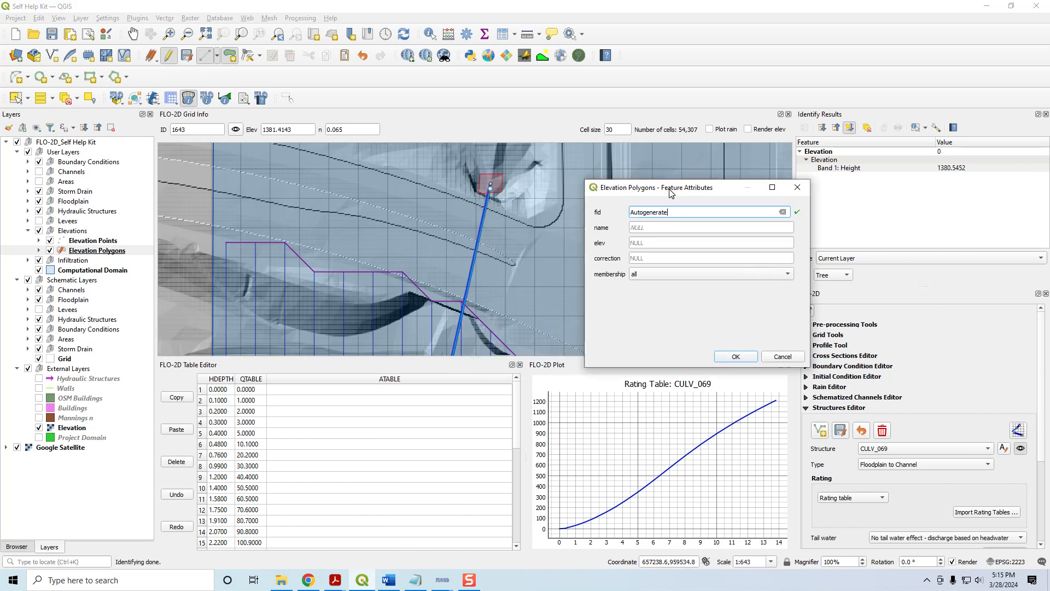
Step: Set the inlet polygon's elev to 1380.5452 and name to "headwall correction", choose its membership, and accept the feature
left_click(653, 243)
key("ctrl+v")
left_click(641, 229)
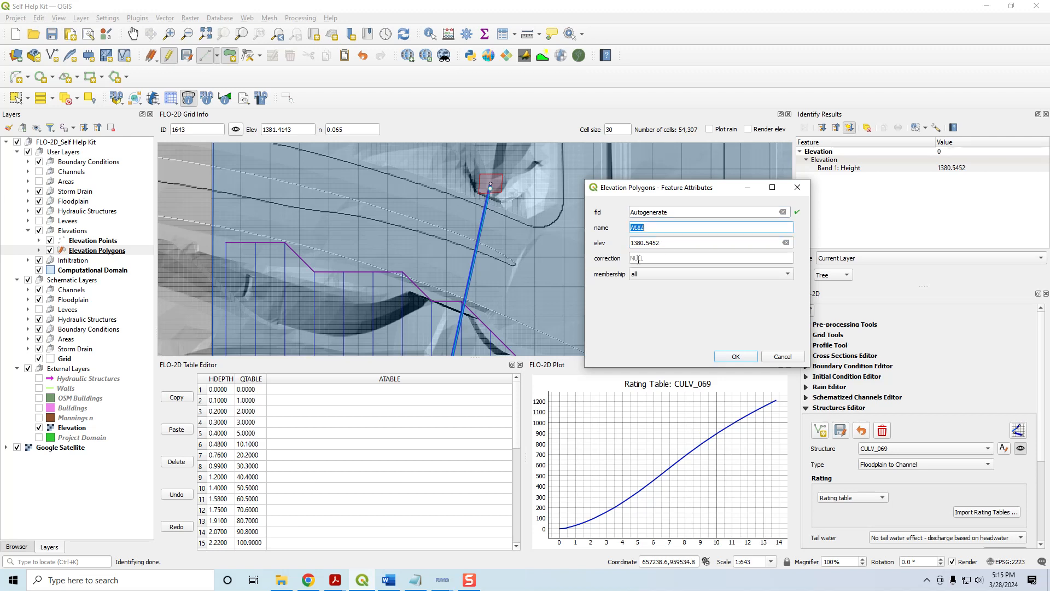
type("headwall correction")
left_click(700, 273)
left_click(650, 284)
left_click(736, 356)
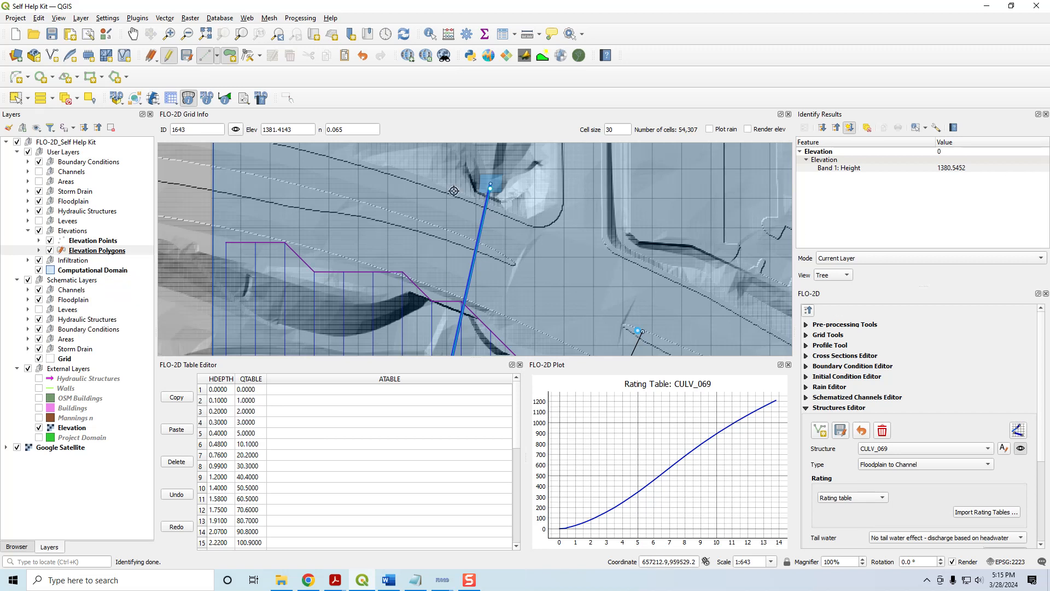
Step: Check the downstream end of CULV_069, and query the grid cell at the inlet of structure CULV_070
left_click_drag(448, 256, 446, 183)
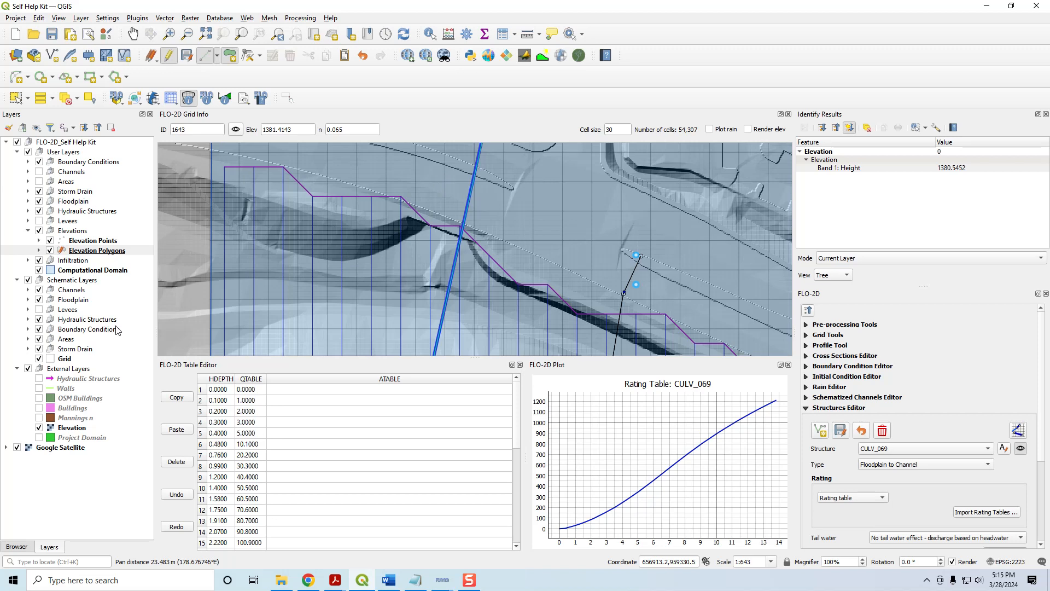
left_click_drag(416, 307, 342, 200)
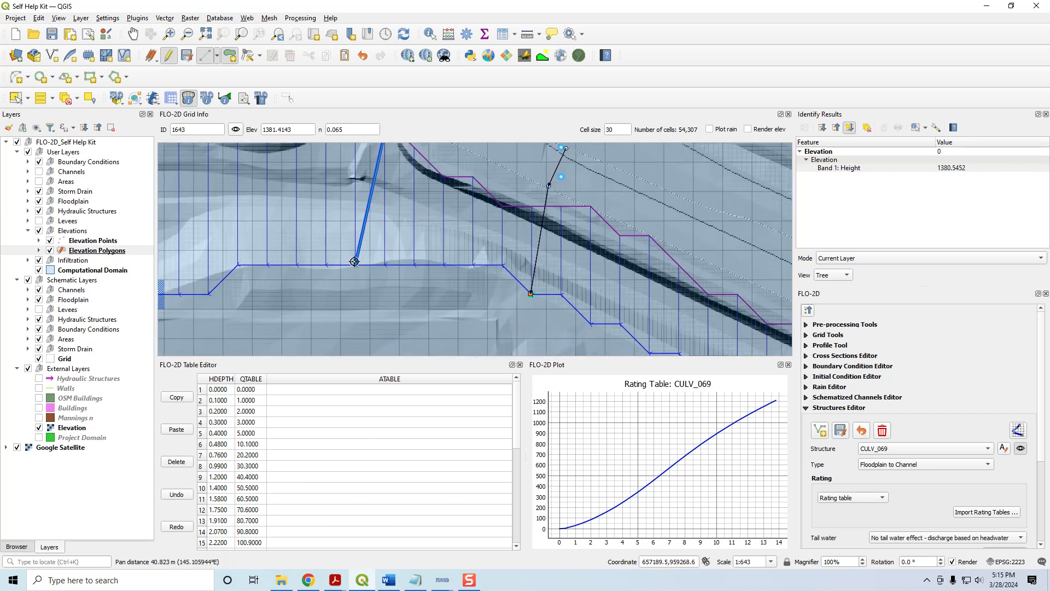
left_click_drag(336, 172, 366, 236)
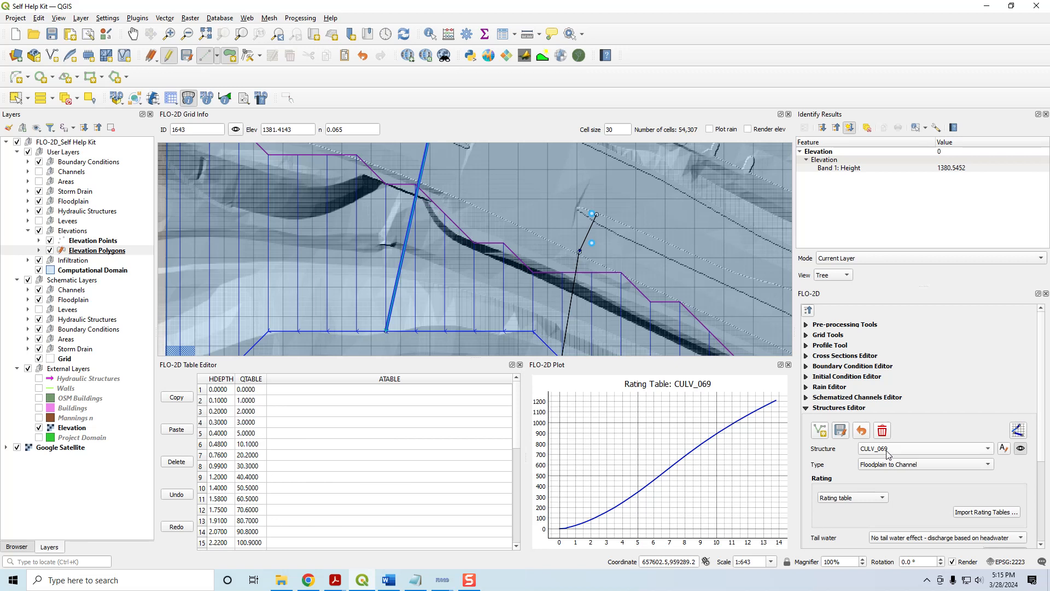
scroll(886, 454, "down", 1)
left_click_drag(540, 213, 536, 307)
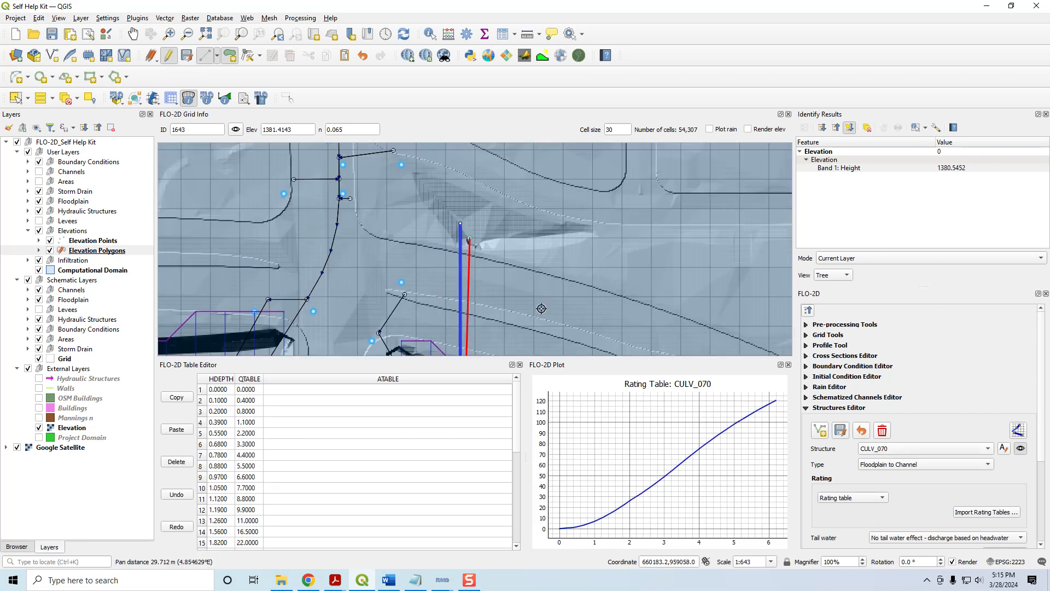
scroll(464, 237, "up", 1)
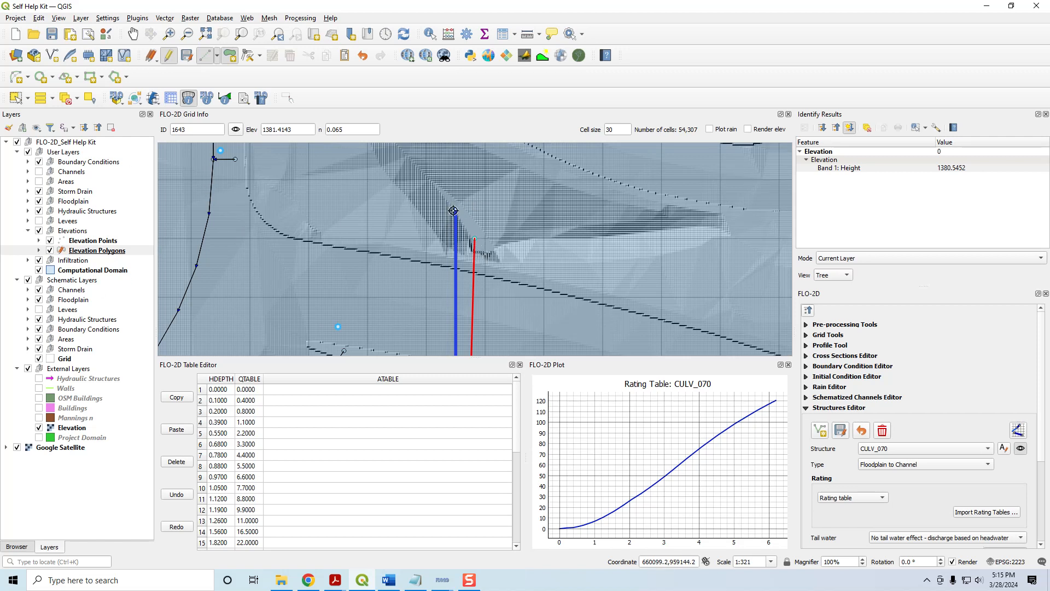
left_click(188, 98)
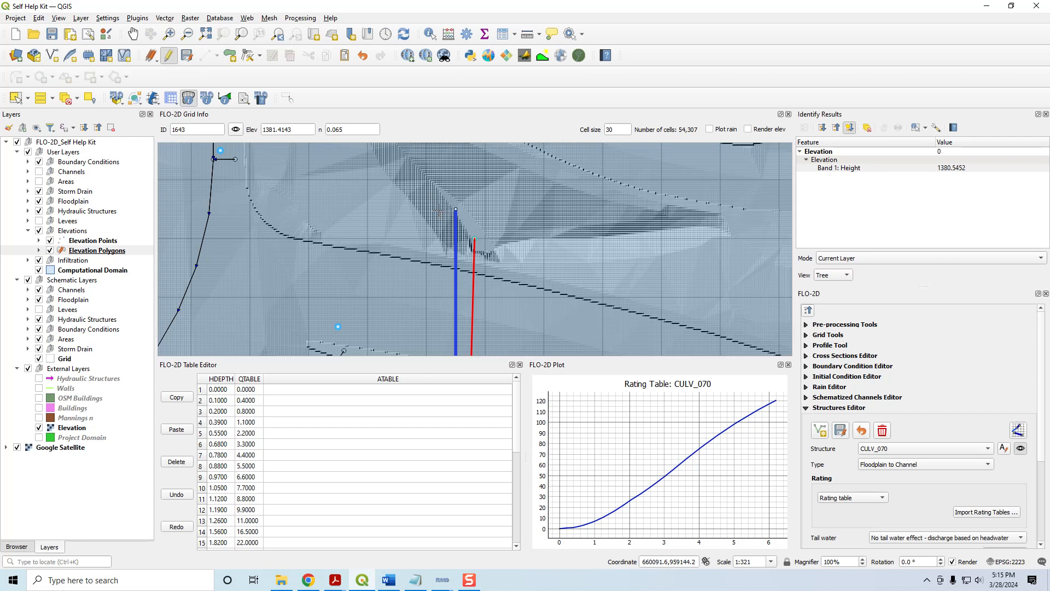
left_click(462, 211)
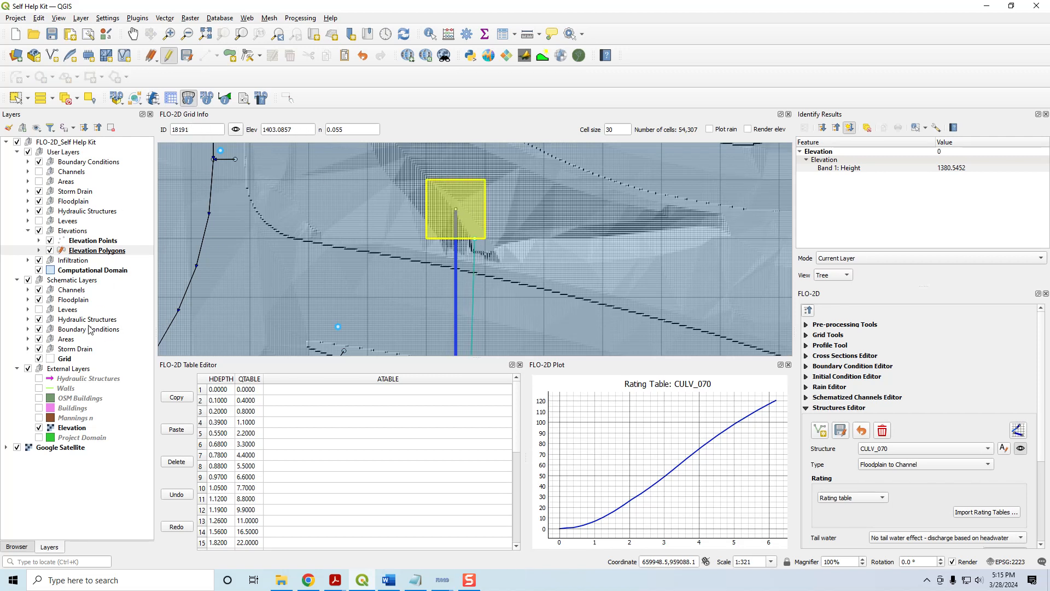
Step: Identify the Elevation raster's height at the CULV_070 inlet and copy the value
left_click(69, 428)
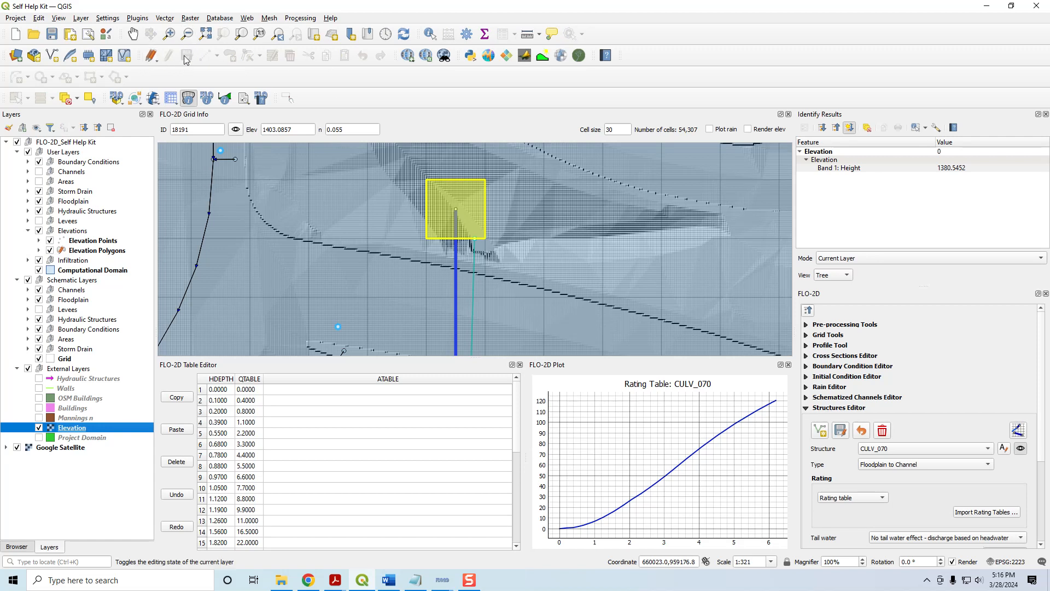
left_click(430, 34)
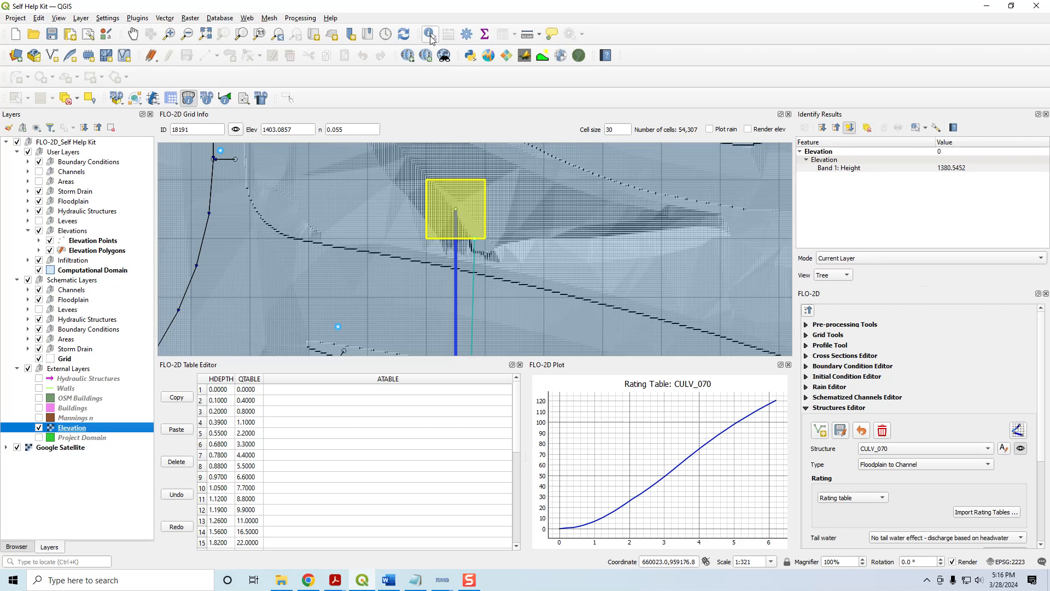
left_click(480, 245)
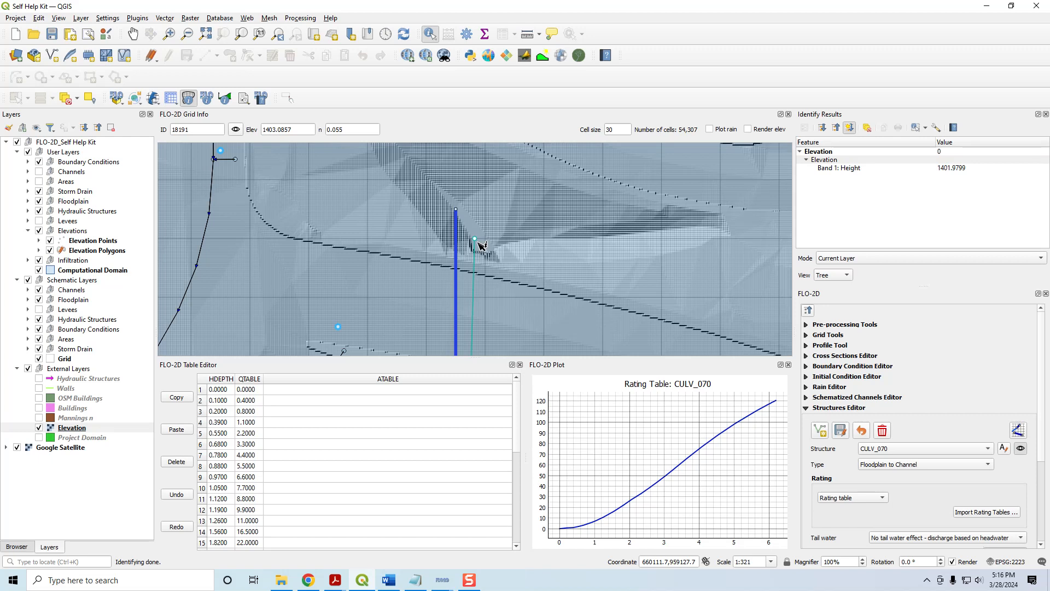
right_click(958, 168)
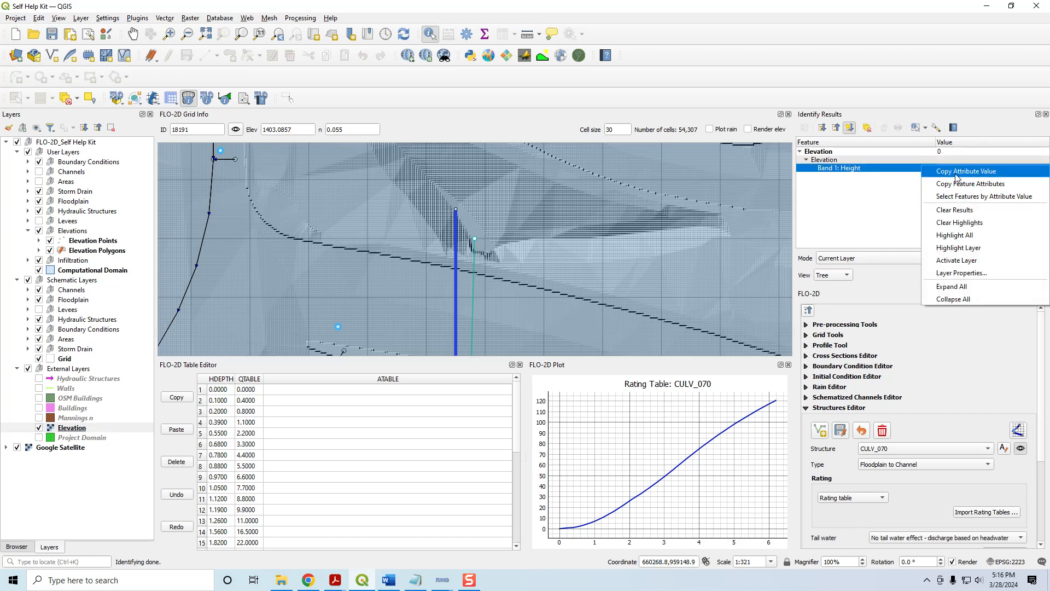
left_click(955, 176)
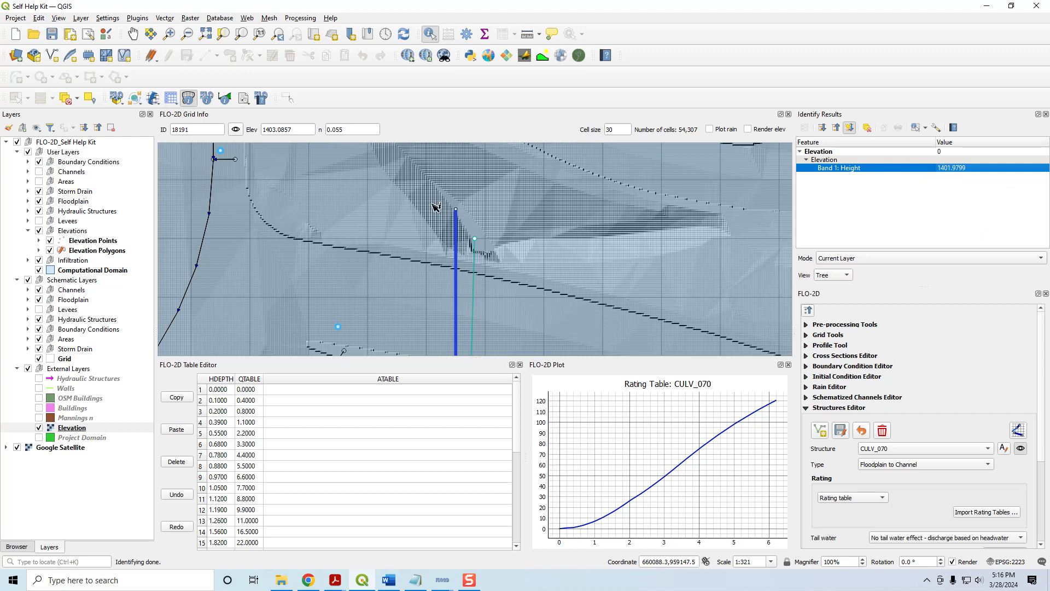
Step: Draw a small four-sided polygon in the Elevation Polygons layer around the CULV_070 inlet cell
left_click(76, 252)
left_click(204, 55)
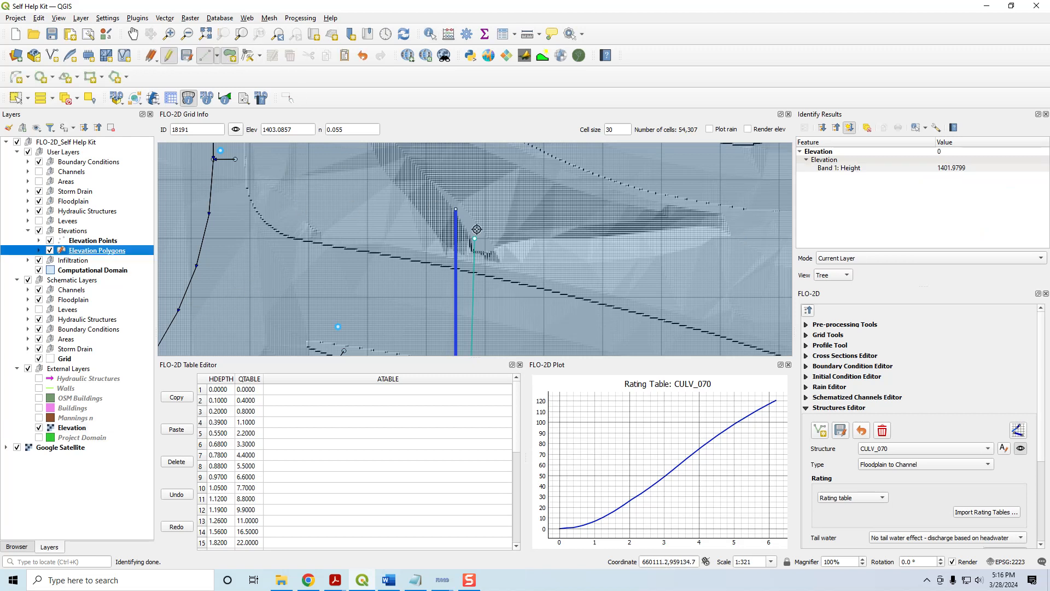
left_click(435, 190)
left_click(479, 191)
left_click(478, 232)
left_click(434, 233)
right_click(435, 232)
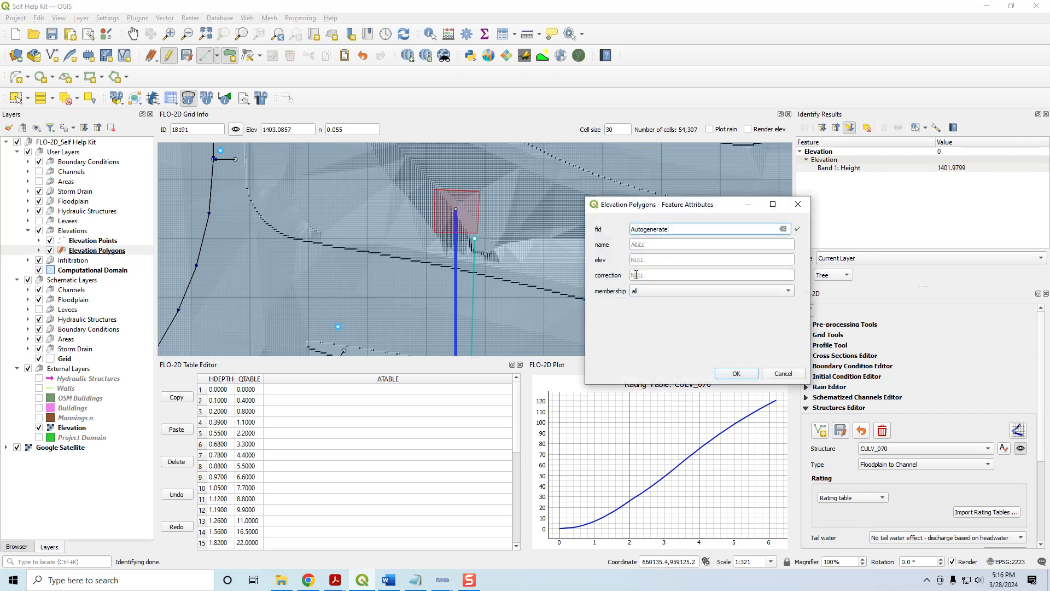
Step: Set the CULV_070 polygon's elev to 1401.9799, name to "headwall" and membership to grid, and accept the feature
left_click(654, 260)
key("ctrl+v")
left_click(646, 246)
type("h")
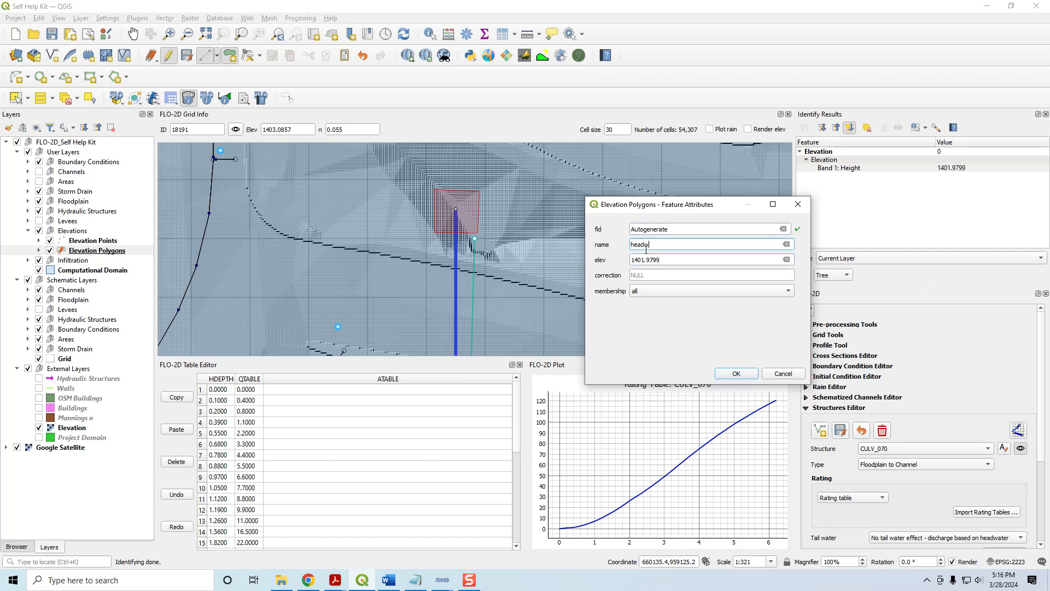
left_click(658, 292)
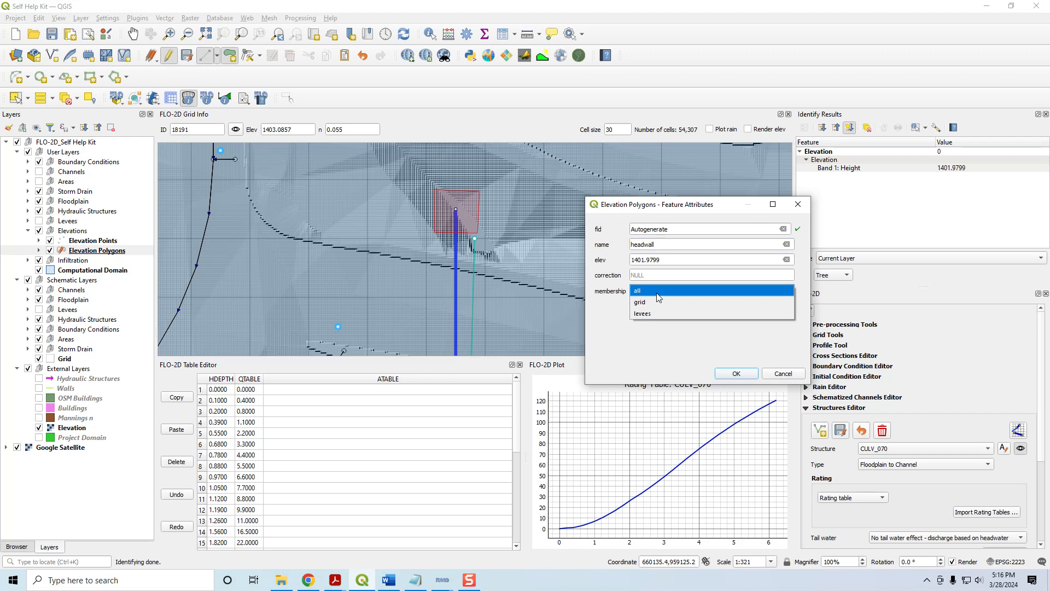
left_click(655, 301)
left_click(752, 375)
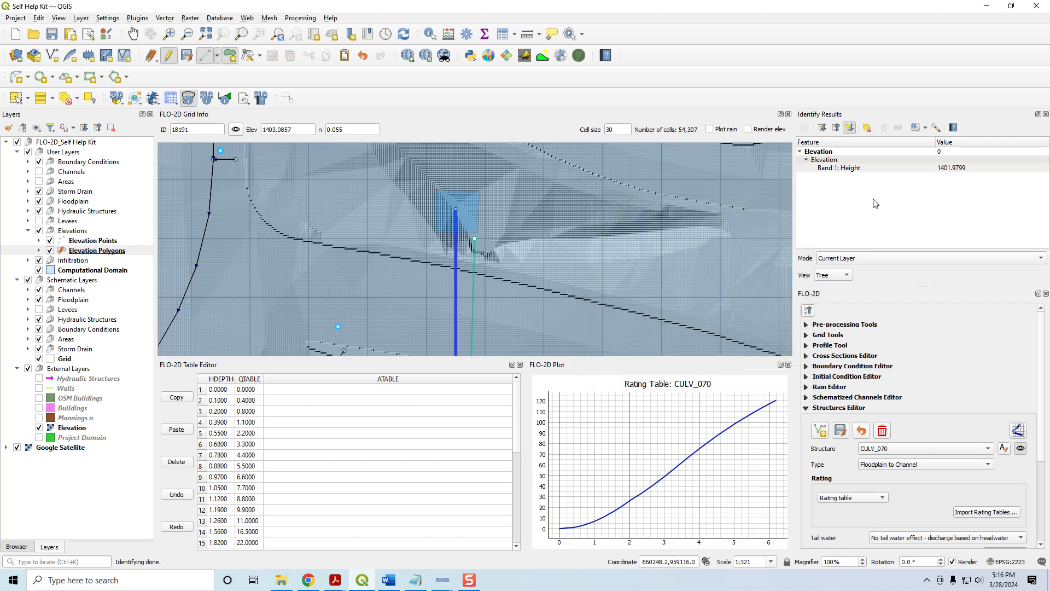
Step: Draw a four-sided elevation polygon around the grid cell at the east end of CULV_122
scroll(883, 451, "down", 1)
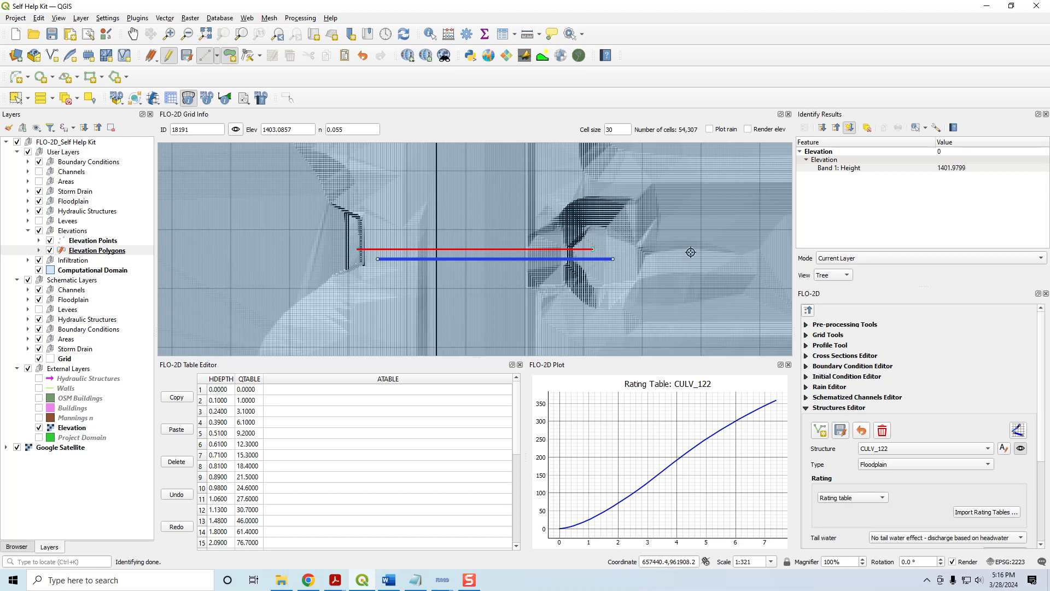
left_click(590, 233)
left_click(633, 230)
left_click(633, 283)
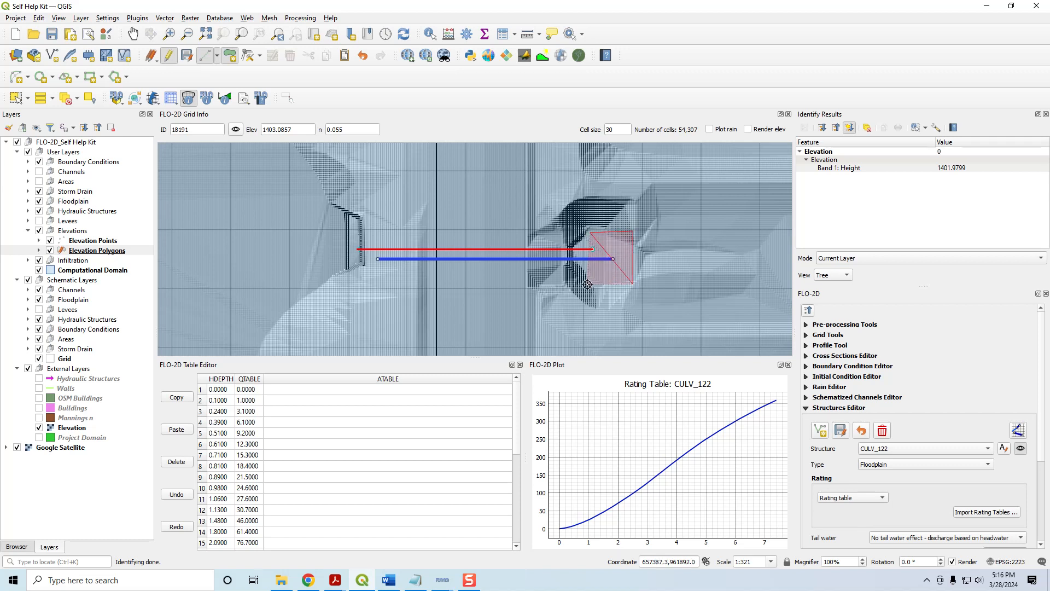
left_click(591, 284)
right_click(583, 262)
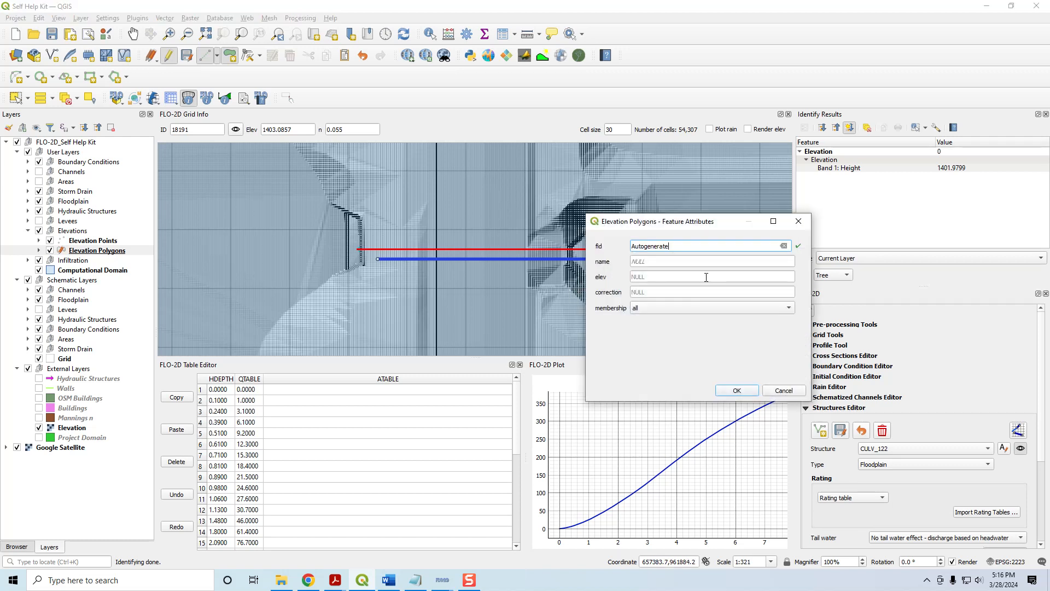
Step: With the attribute form still open, identify the Elevation raster's height inside the new CULV_122 polygon and copy the value
left_click_drag(692, 228, 212, 148)
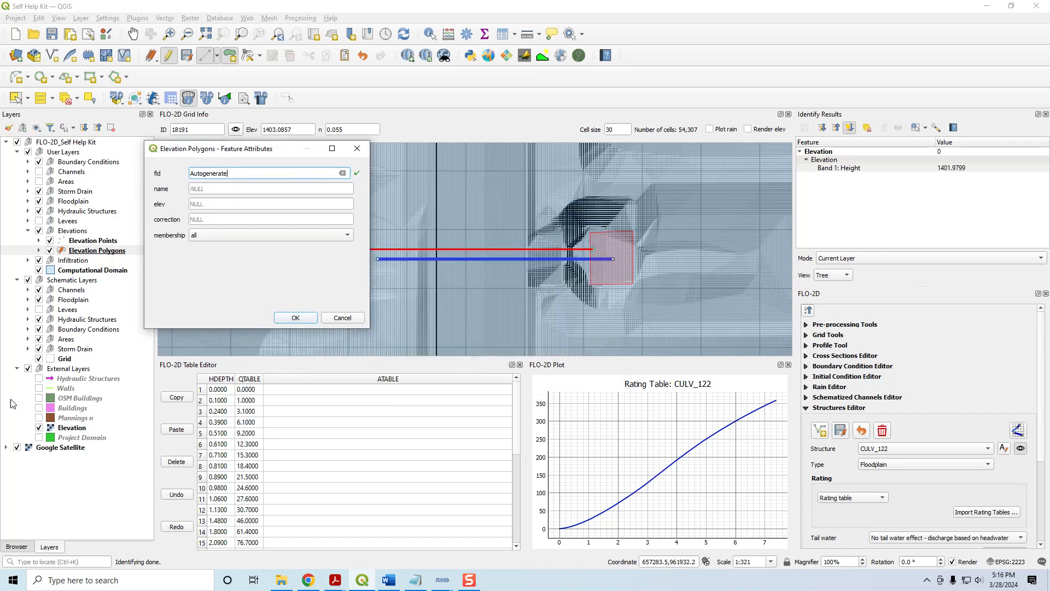
left_click(68, 429)
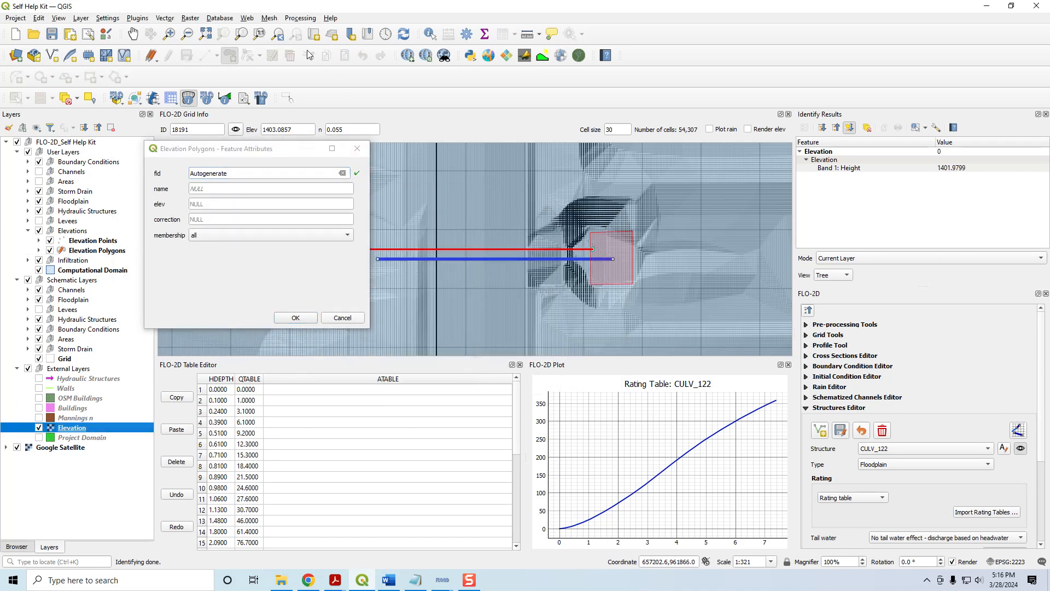
left_click(431, 34)
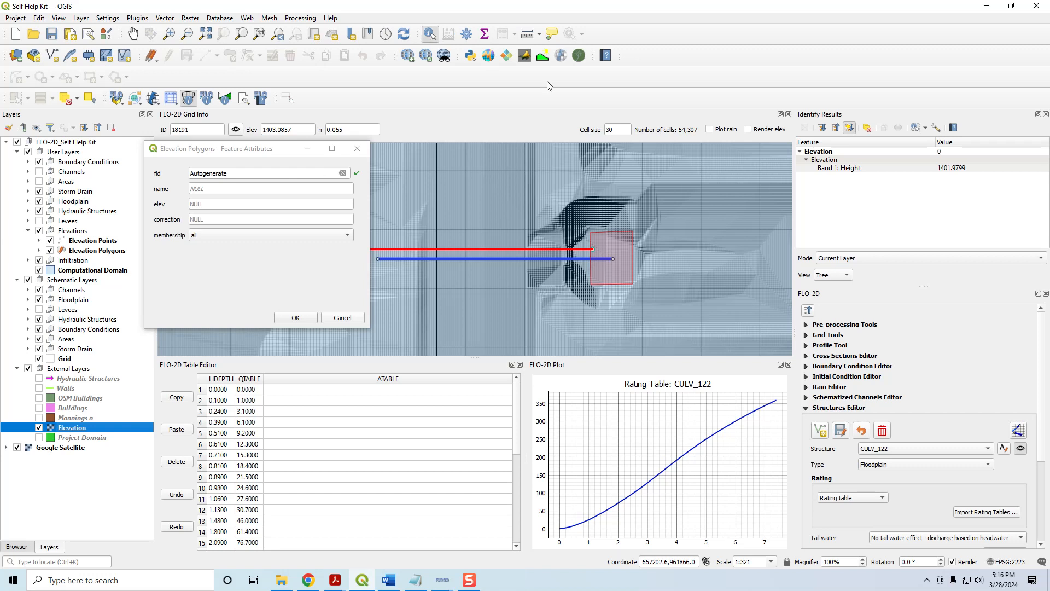
left_click(606, 256)
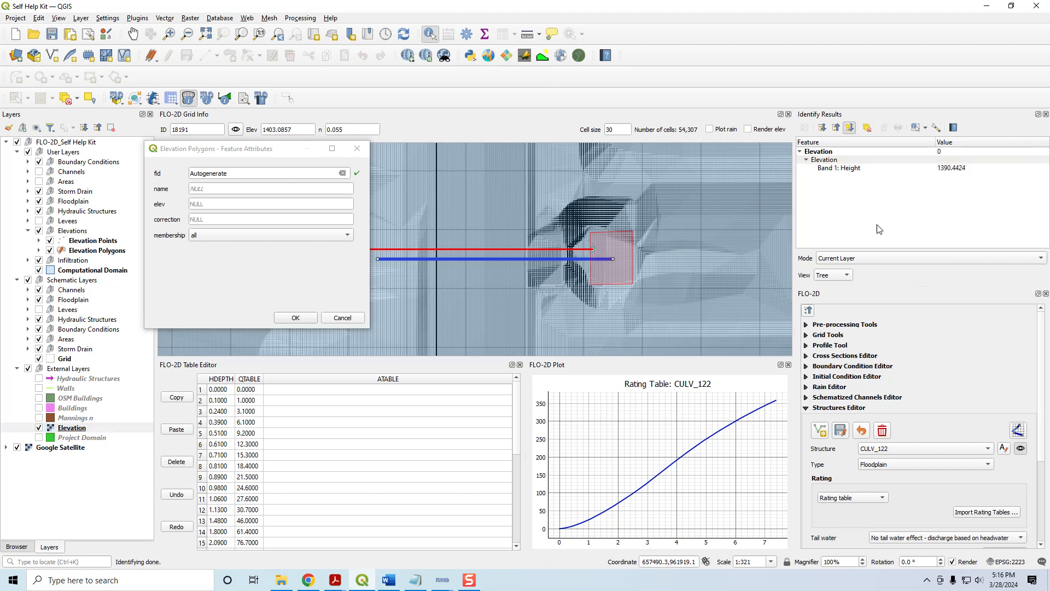
right_click(955, 172)
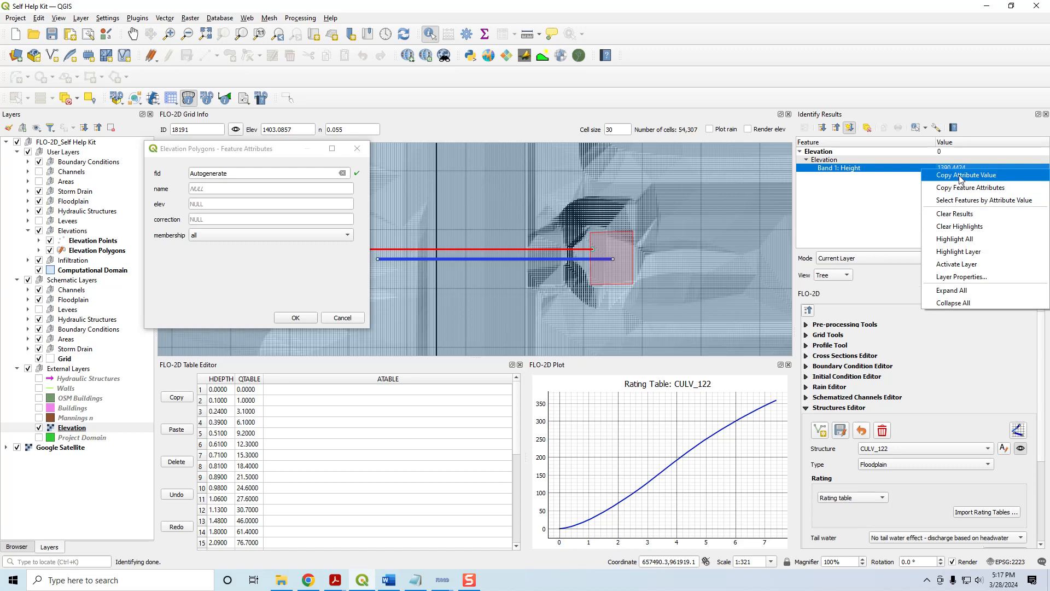
left_click(958, 173)
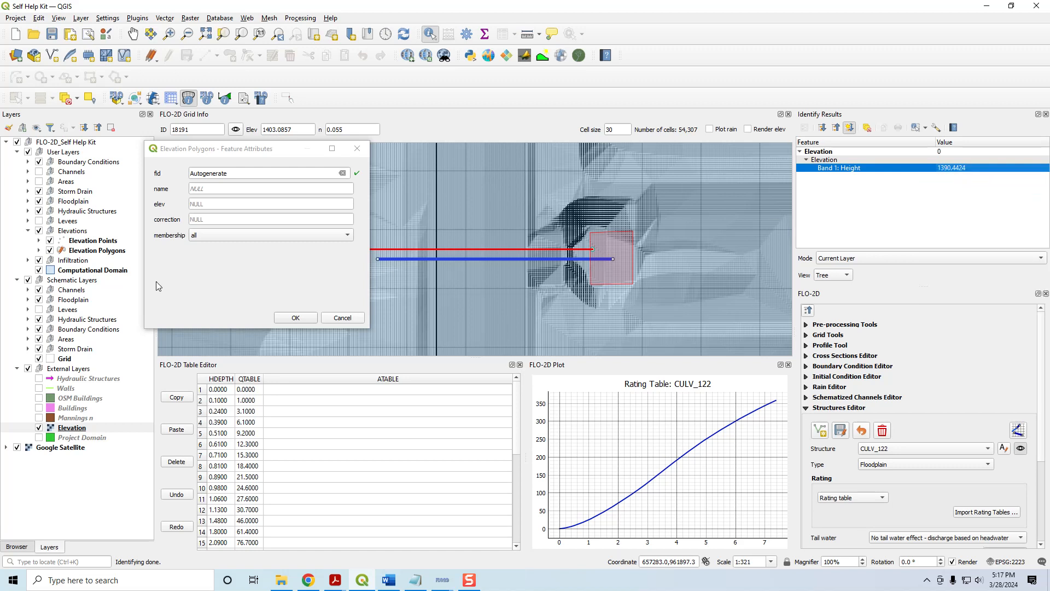
Step: Set the CULV_122 polygon's name to "headwall", elev to 1390.4424 and membership to grid, and accept the feature
left_click(214, 188)
type("headwa")
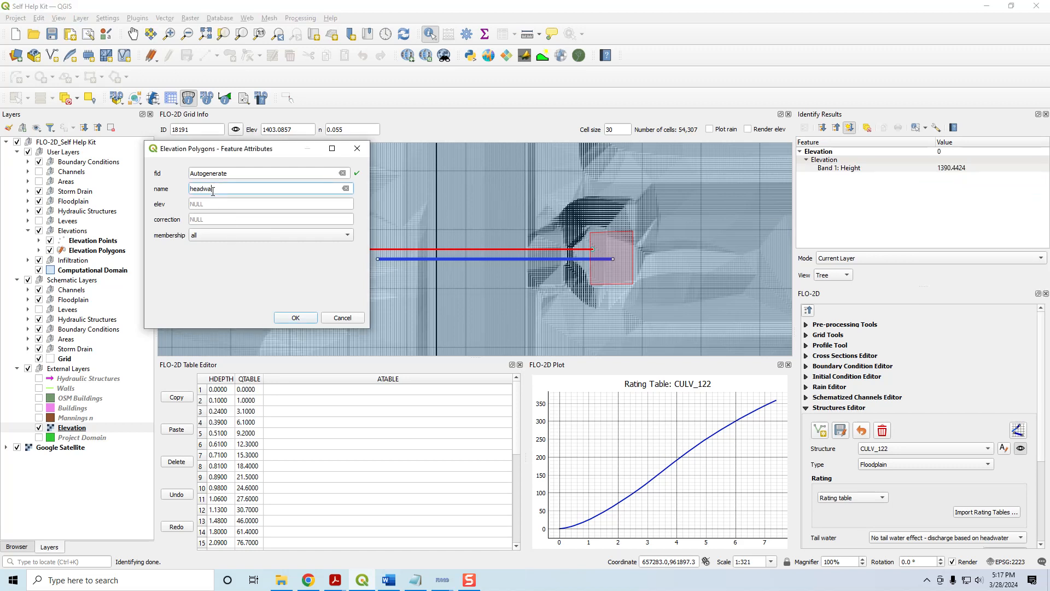
key("Tab")
key("ctrl+v")
key("Tab")
key("Tab")
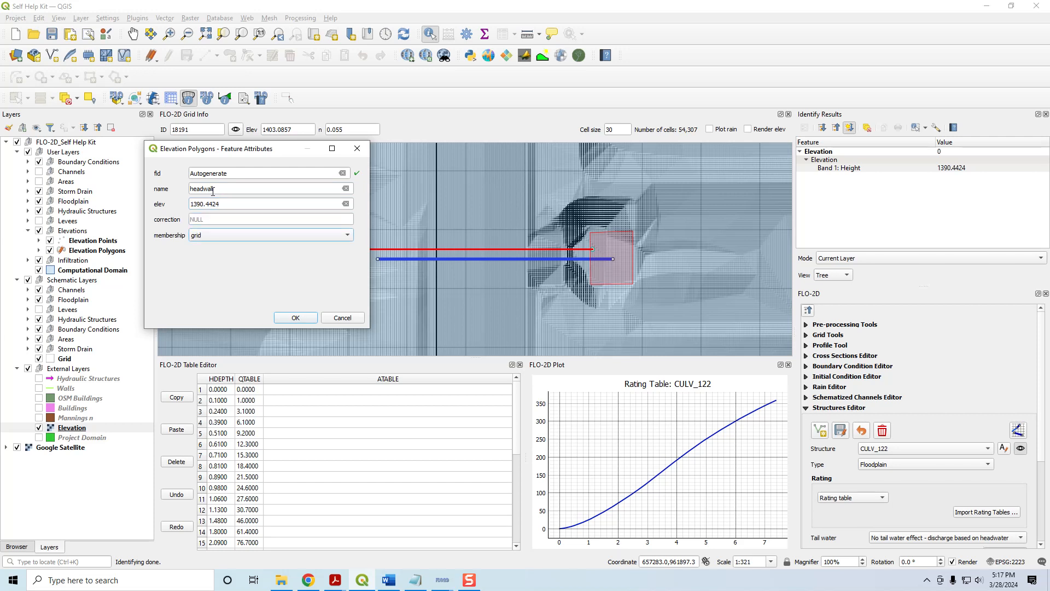
key("Return")
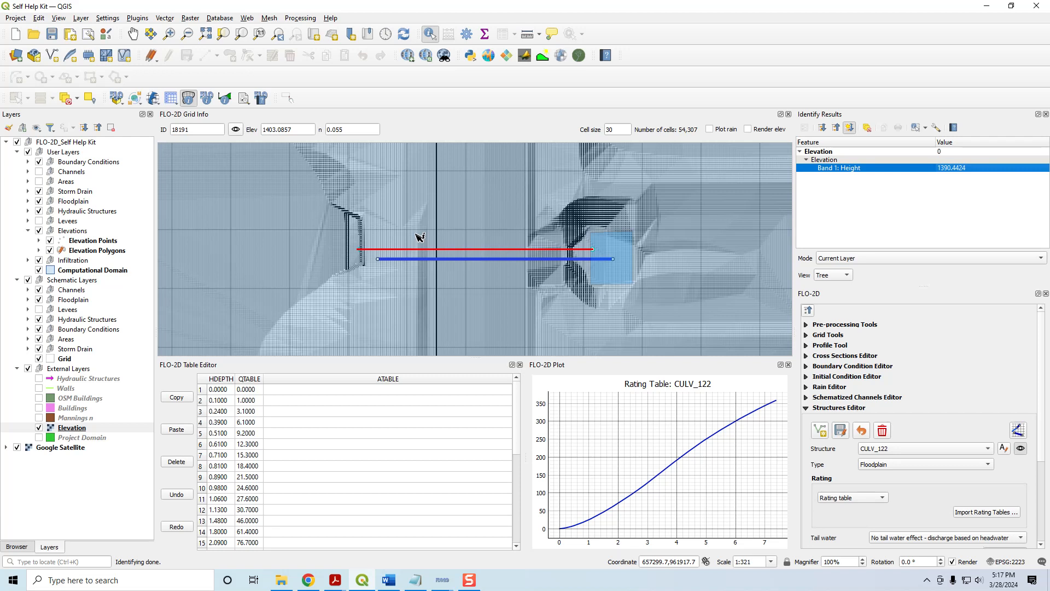
Step: Draw a long, narrow polygon in the Elevation Polygons layer around the trench leading northeast from the CULV_125 inlet
scroll(607, 258, "down", 2)
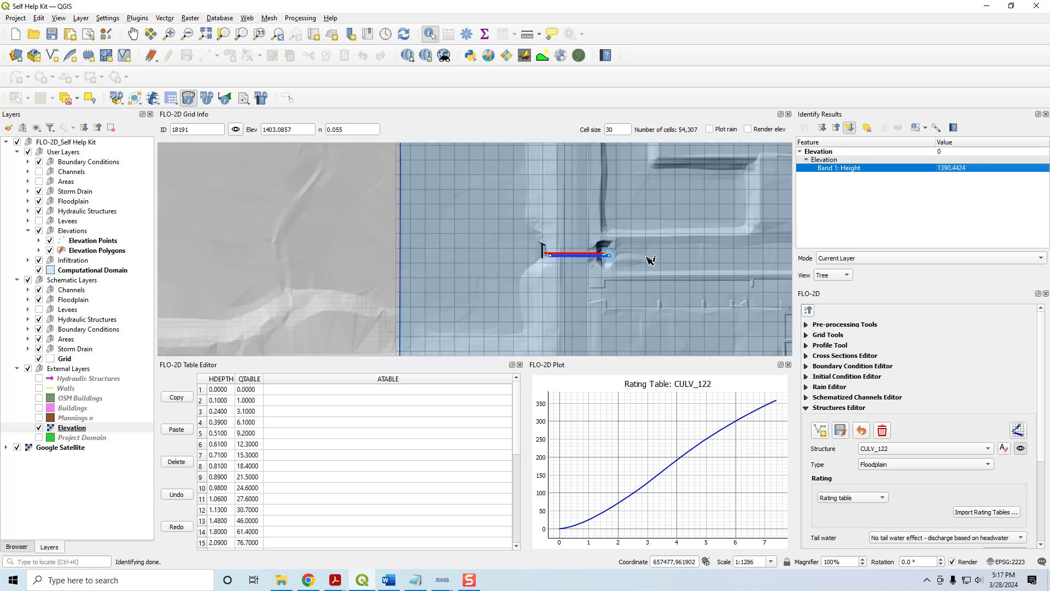
scroll(878, 453, "down", 1)
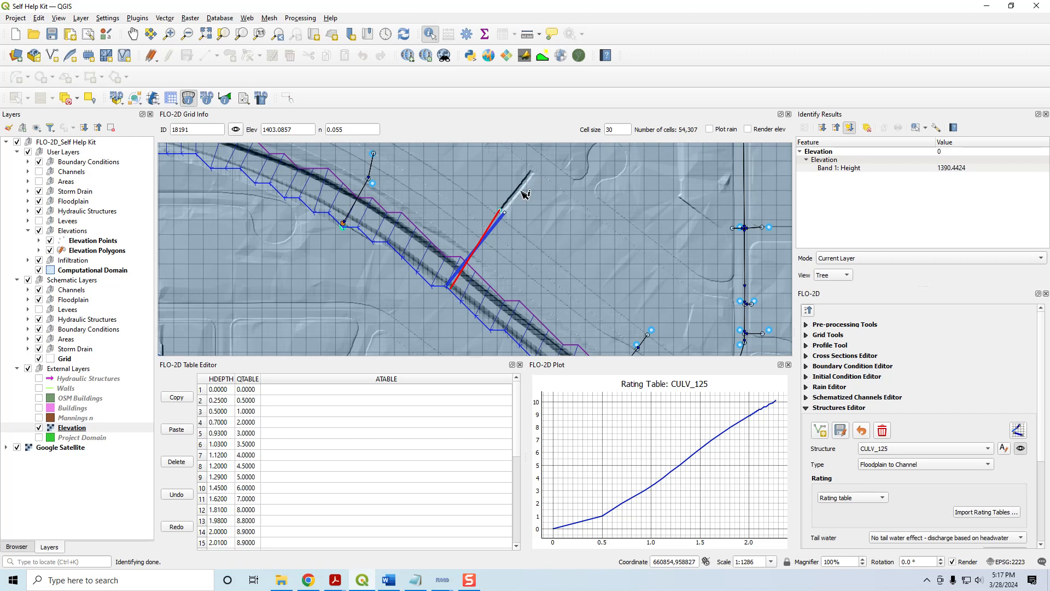
scroll(534, 183, "up", 1)
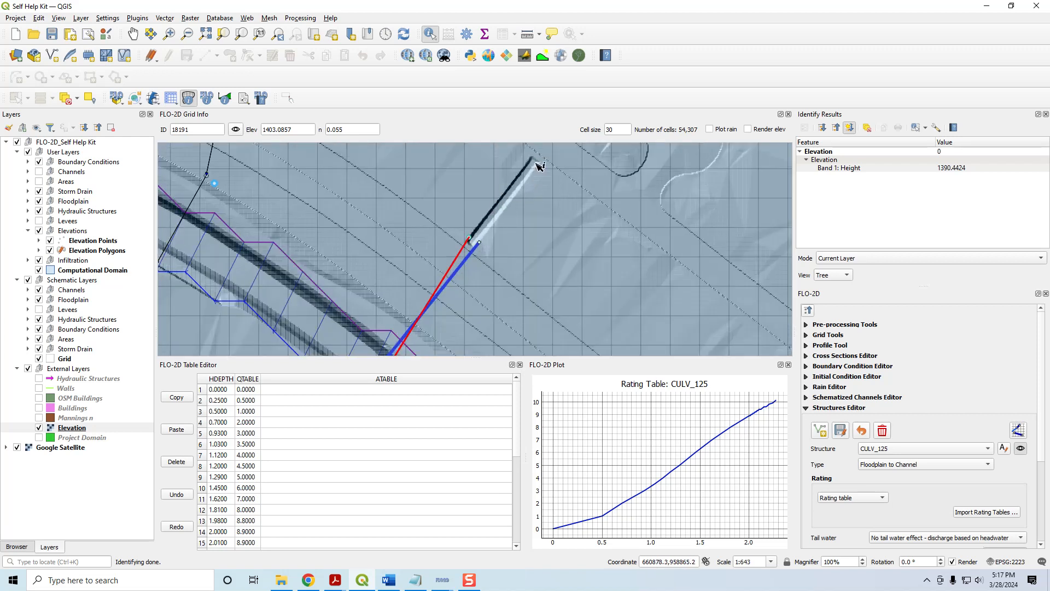
left_click_drag(532, 164, 463, 183)
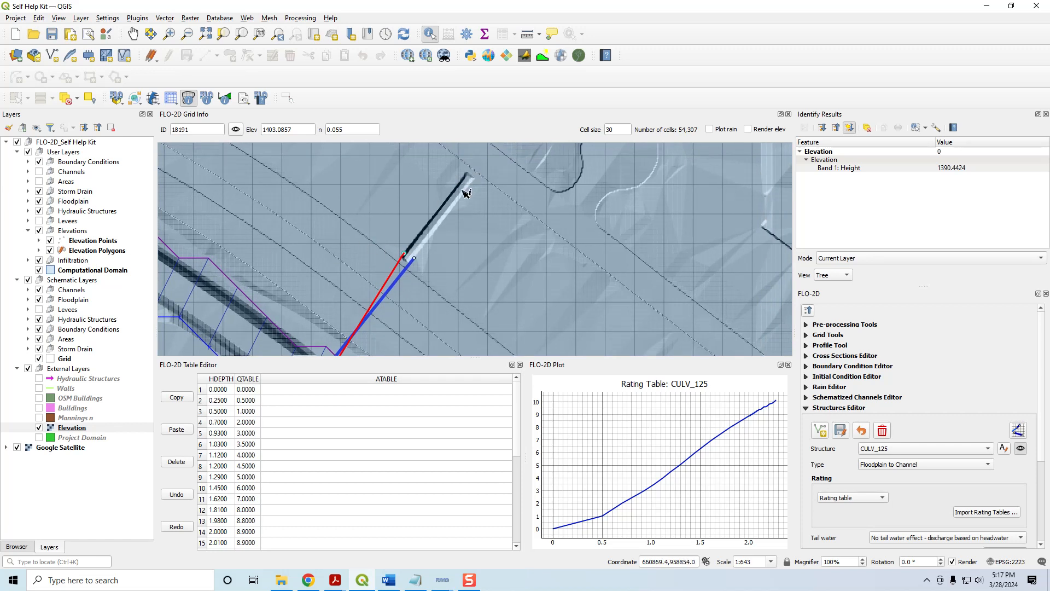
left_click(82, 253)
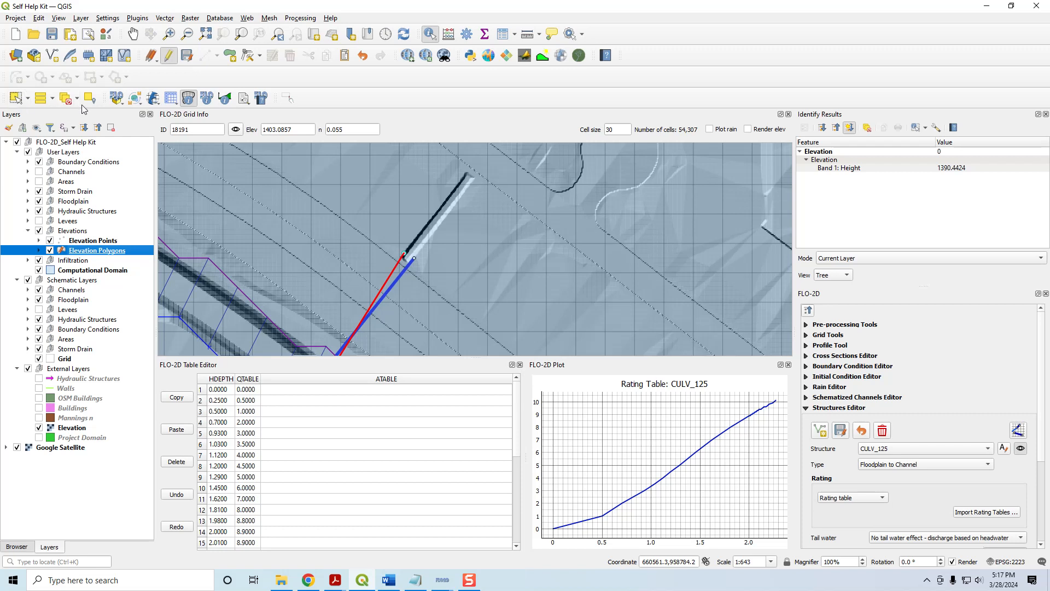
left_click(205, 55)
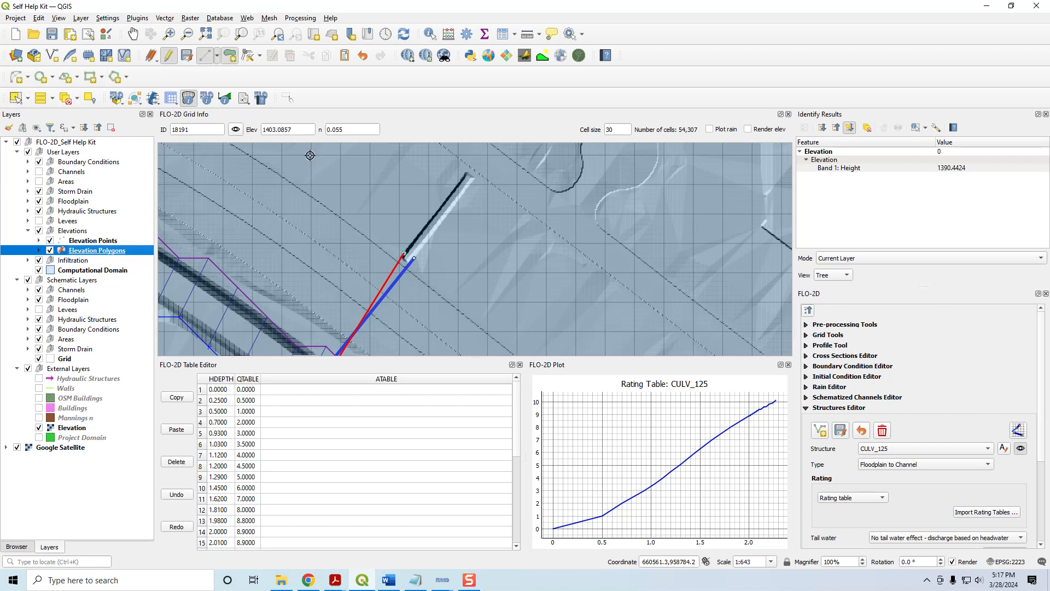
left_click(460, 158)
left_click(485, 161)
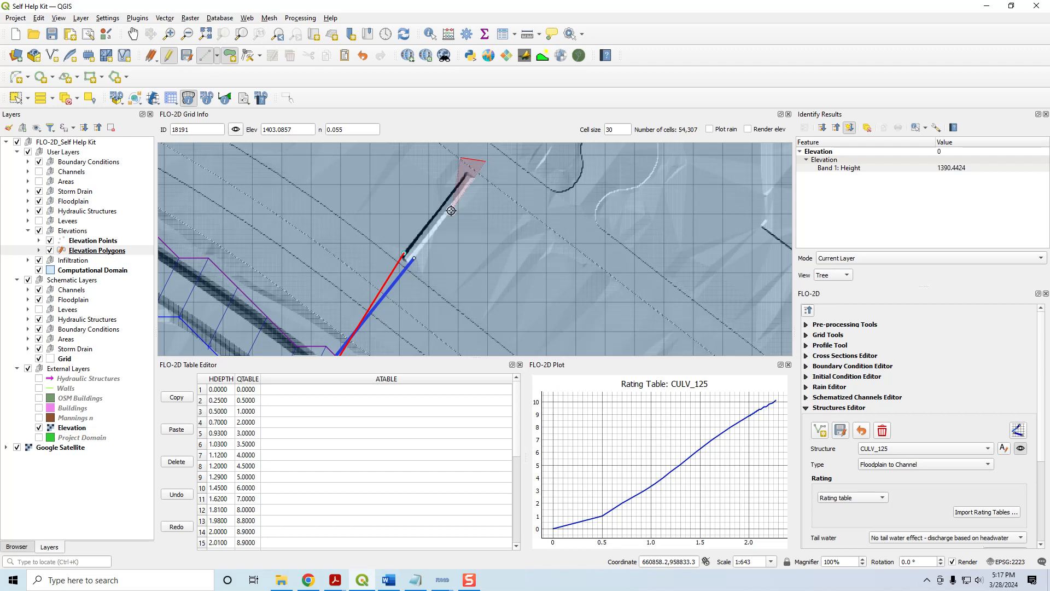
left_click(414, 258)
left_click(419, 268)
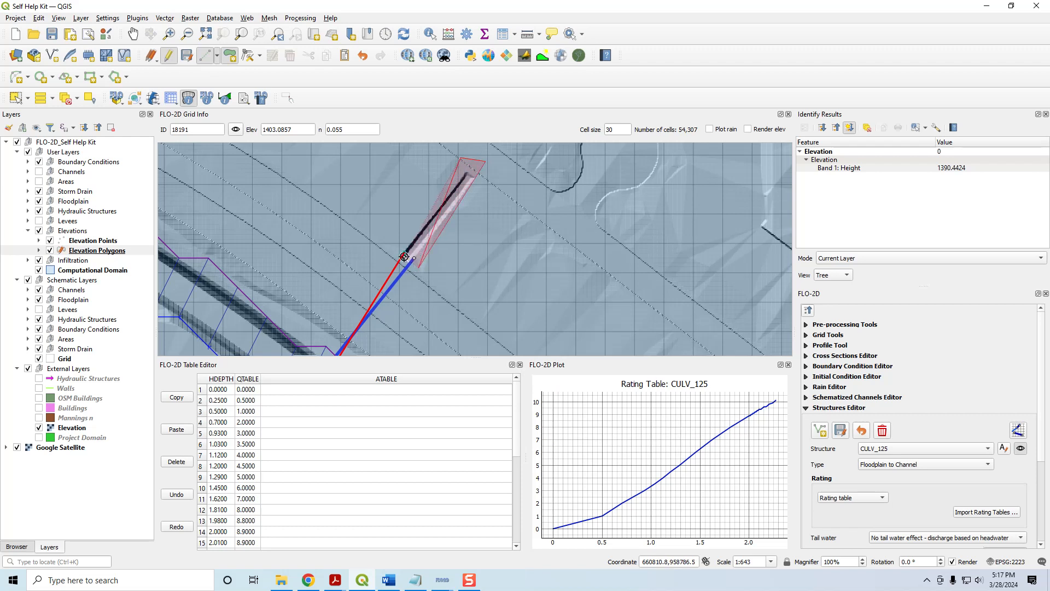
left_click(399, 250)
right_click(399, 249)
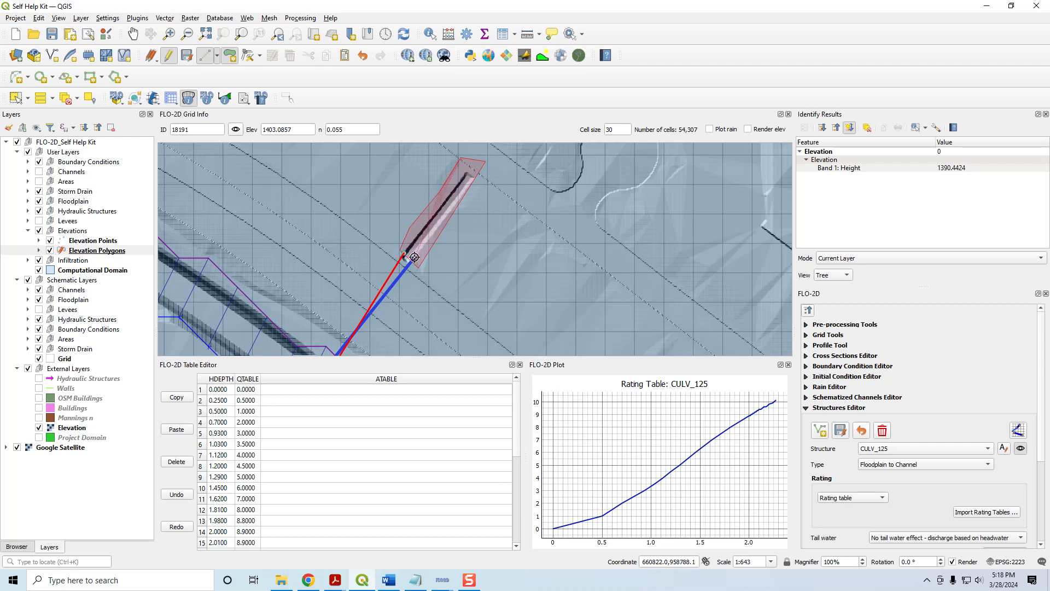
left_click(449, 175)
right_click(394, 185)
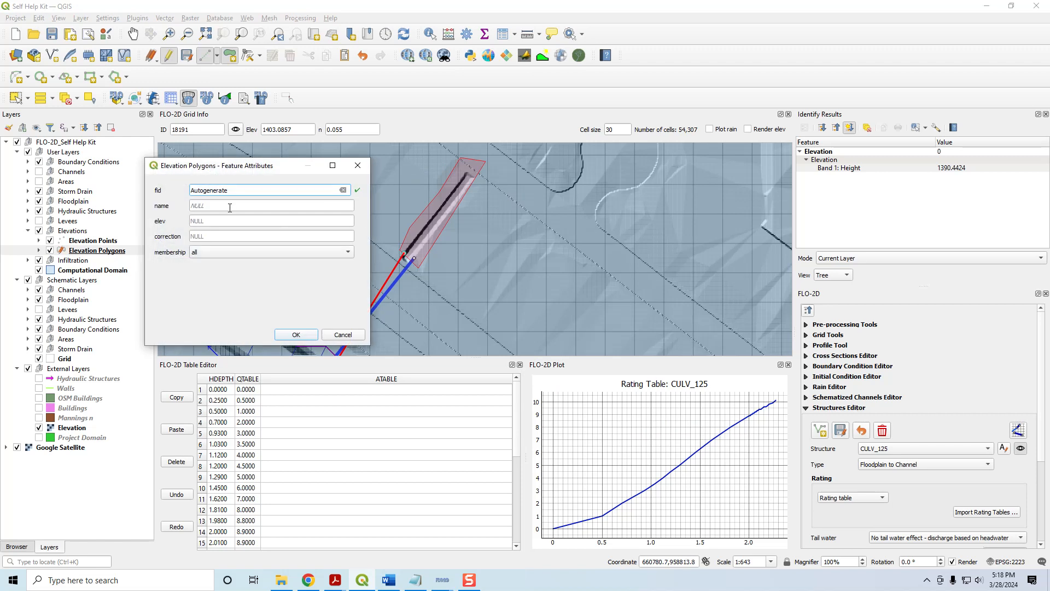
Step: Name the trench polygon "min from elev raster", leave its elev empty, set membership to grid, and accept the feature
left_click_drag(249, 167, 288, 166)
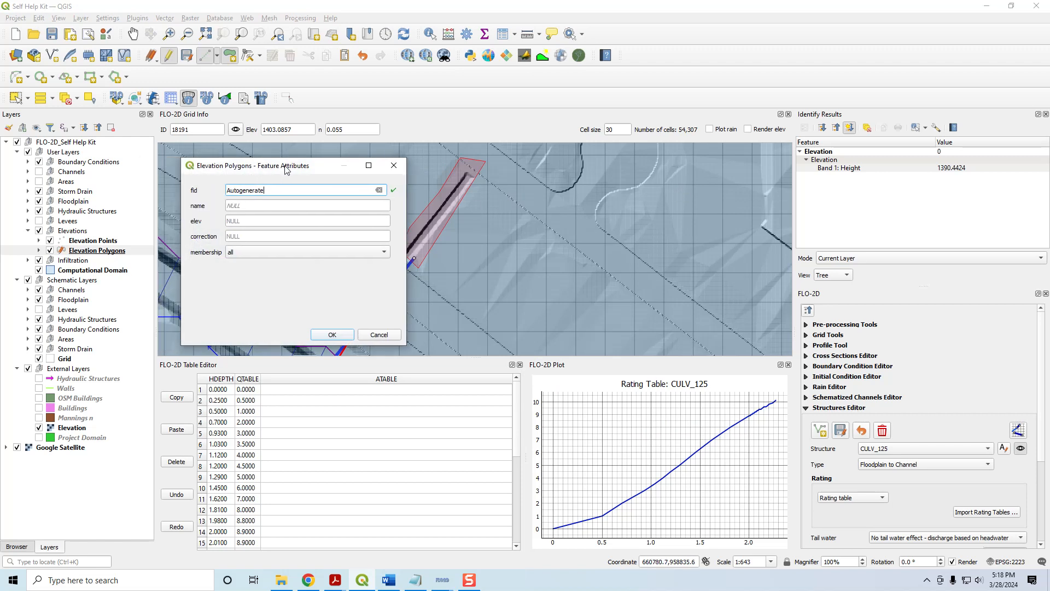
left_click(256, 206)
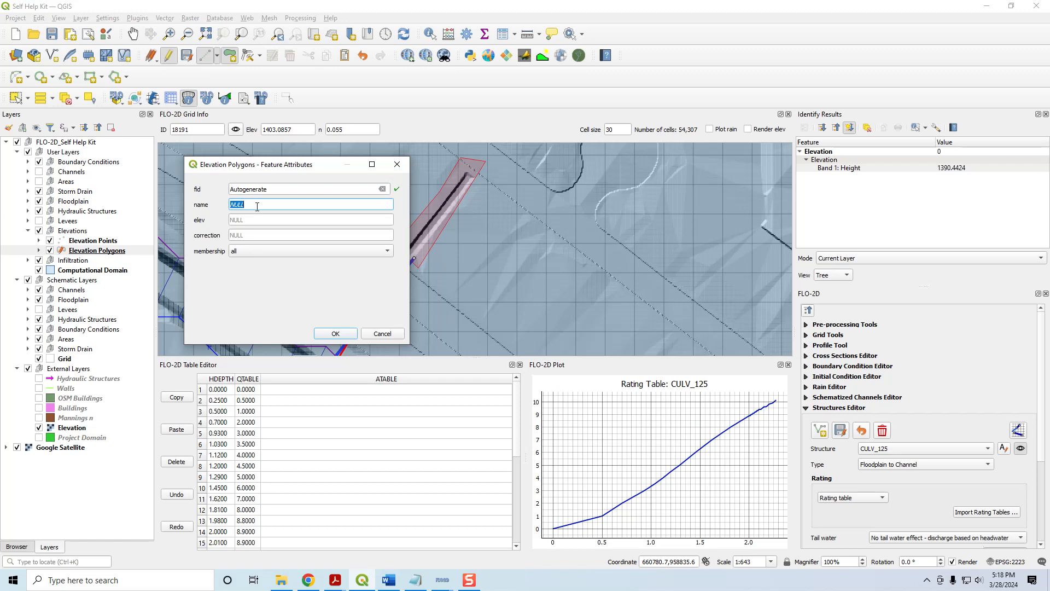
type("min from elev raster")
left_click(244, 251)
left_click(246, 261)
left_click(335, 334)
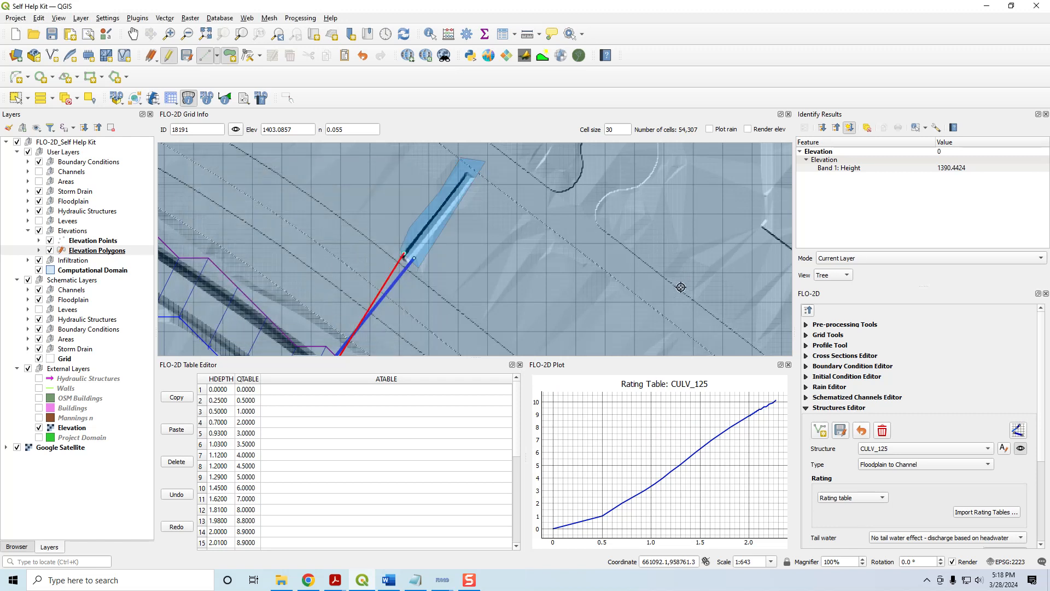
Step: Draw a narrow rectangular polygon in the Elevation Polygons layer around the trench running north from the CULV_126 inlet
scroll(919, 452, "down", 1)
left_click_drag(505, 209, 438, 333)
scroll(438, 333, "down", 1)
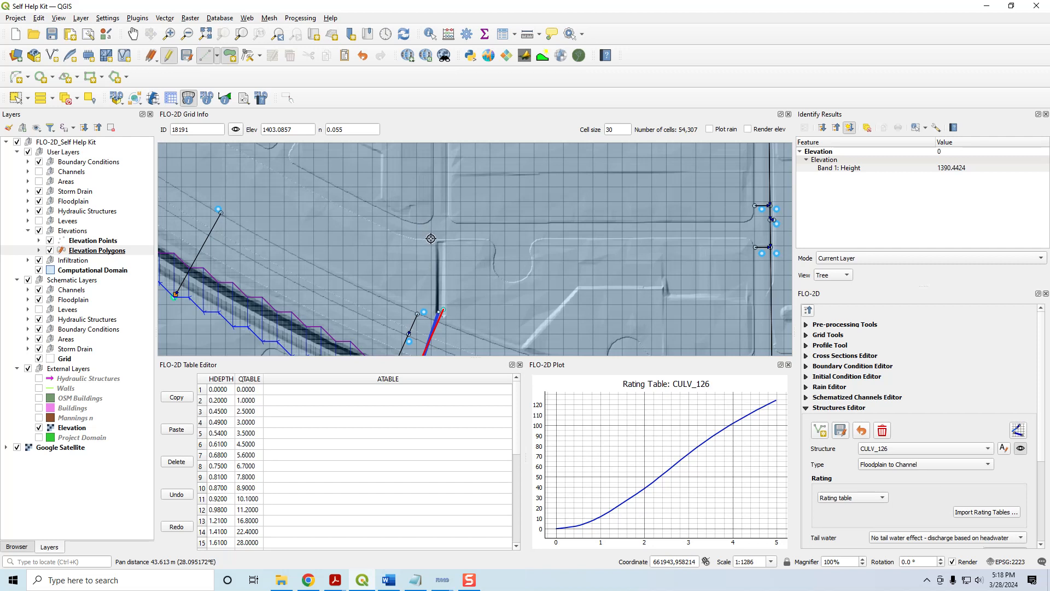
left_click_drag(433, 233, 444, 316)
left_click(444, 315)
left_click(433, 312)
right_click(432, 266)
Step: Name the CULV_126 trench polygon "min from elev", leave its elev and correction empty, and accept the feature
left_click(262, 224)
type("mil")
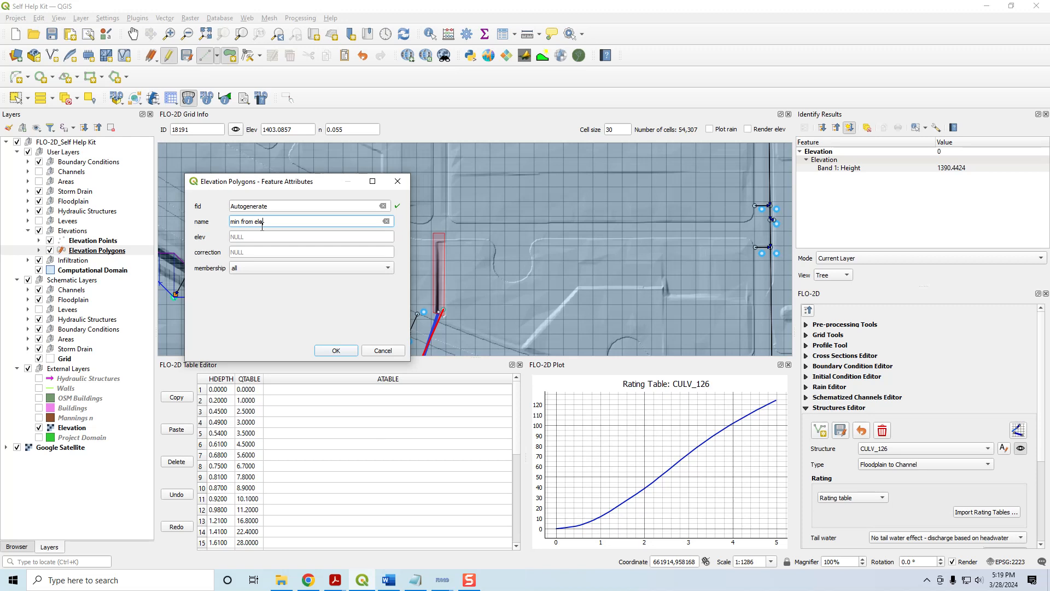
key("Tab")
key("Tab")
key("Tab")
key("Return")
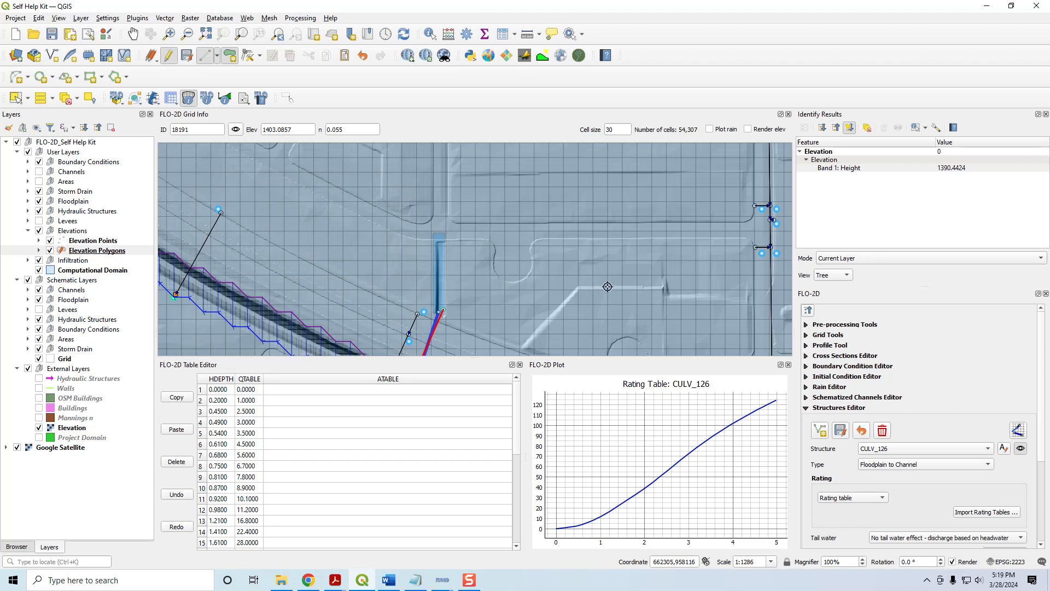
Step: Select structure CULV_128 and locate the north end of the long trench leading down to it
left_click(883, 450)
left_click(884, 468)
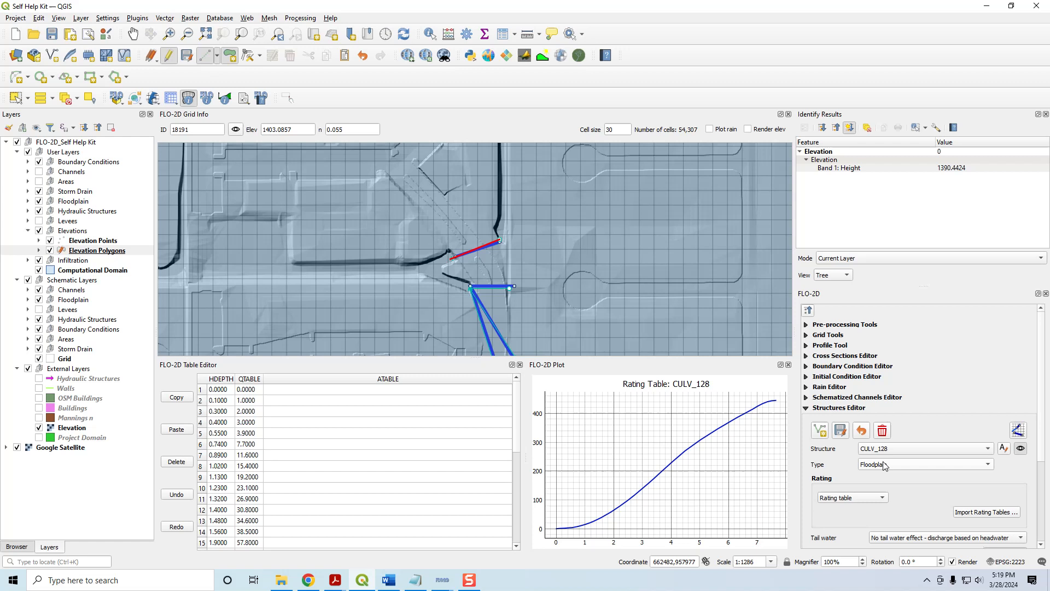
left_click_drag(535, 212, 474, 354)
left_click_drag(465, 153, 457, 326)
left_click_drag(455, 191, 438, 197)
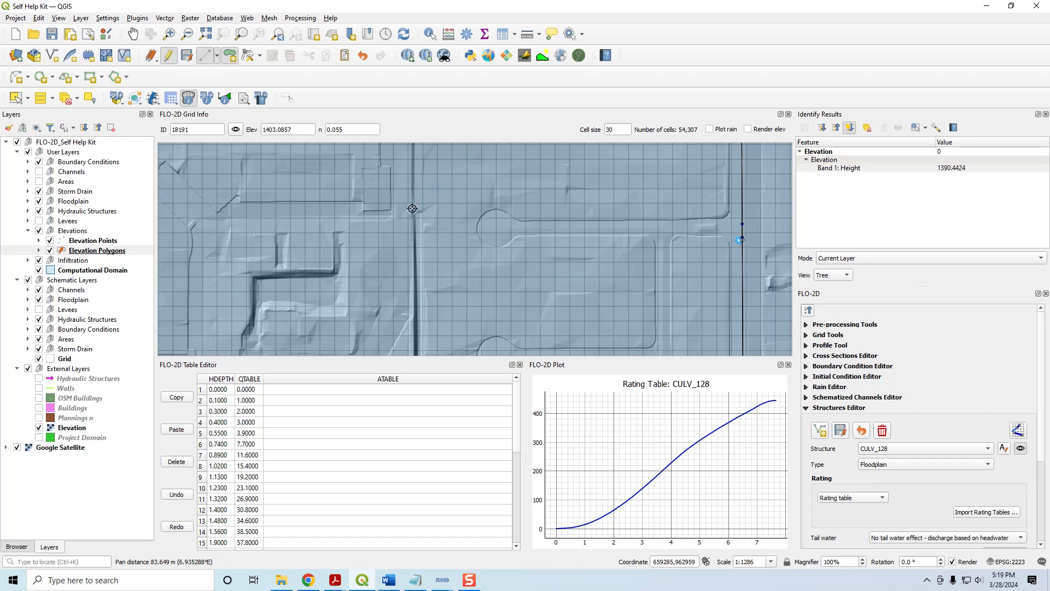
left_click_drag(438, 192, 459, 274)
Step: Draw a long, narrow elevation polygon around the trench from its widened north end south to the CULV_128 inlet and back
left_click(425, 176)
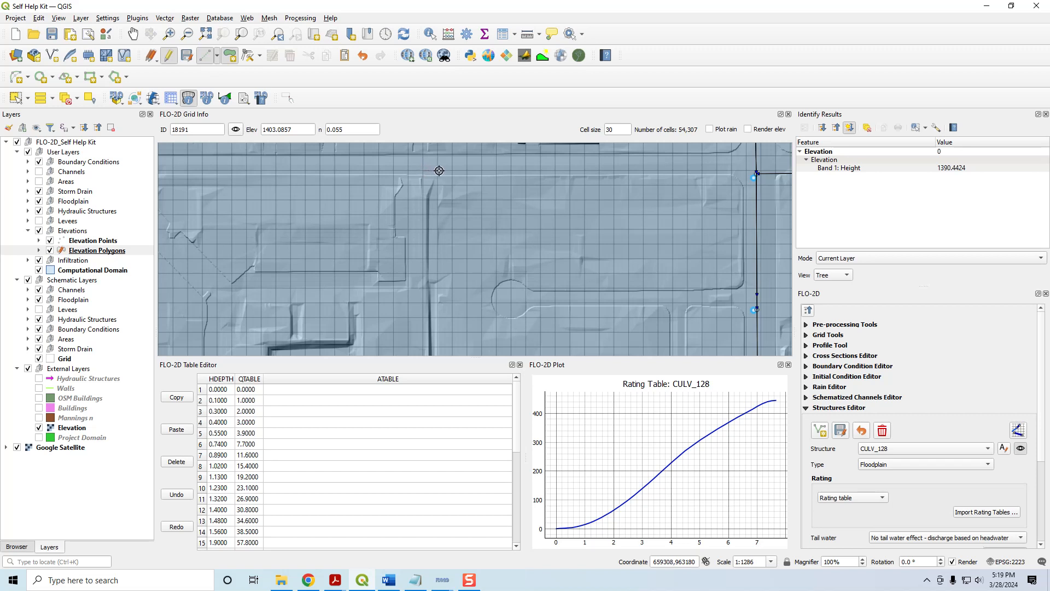
left_click(451, 170)
left_click(449, 182)
left_click(436, 195)
left_click_drag(434, 347, 379, 97)
left_click(386, 273)
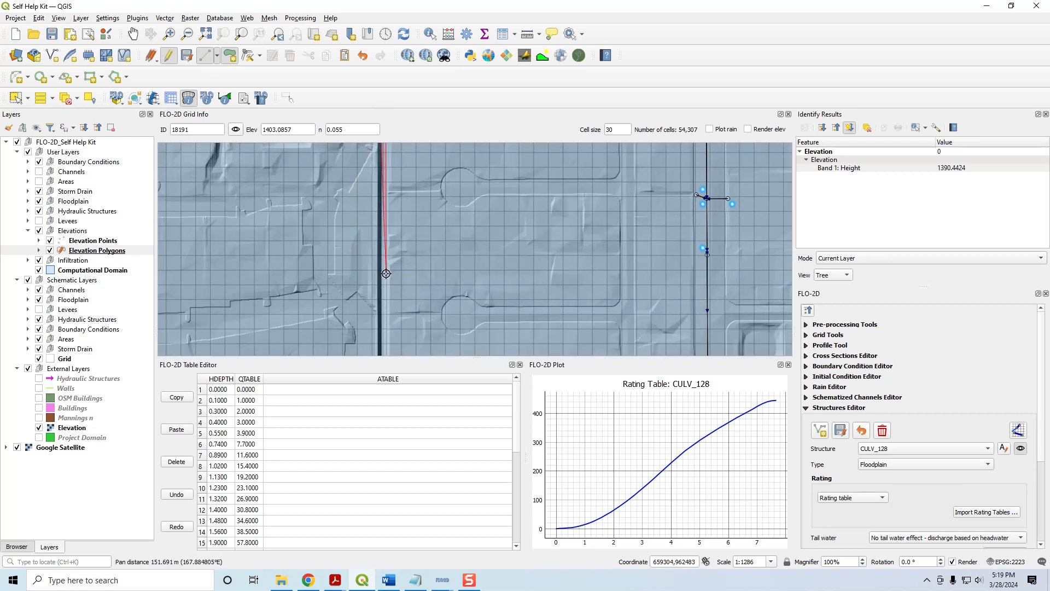
left_click_drag(403, 335, 442, 127)
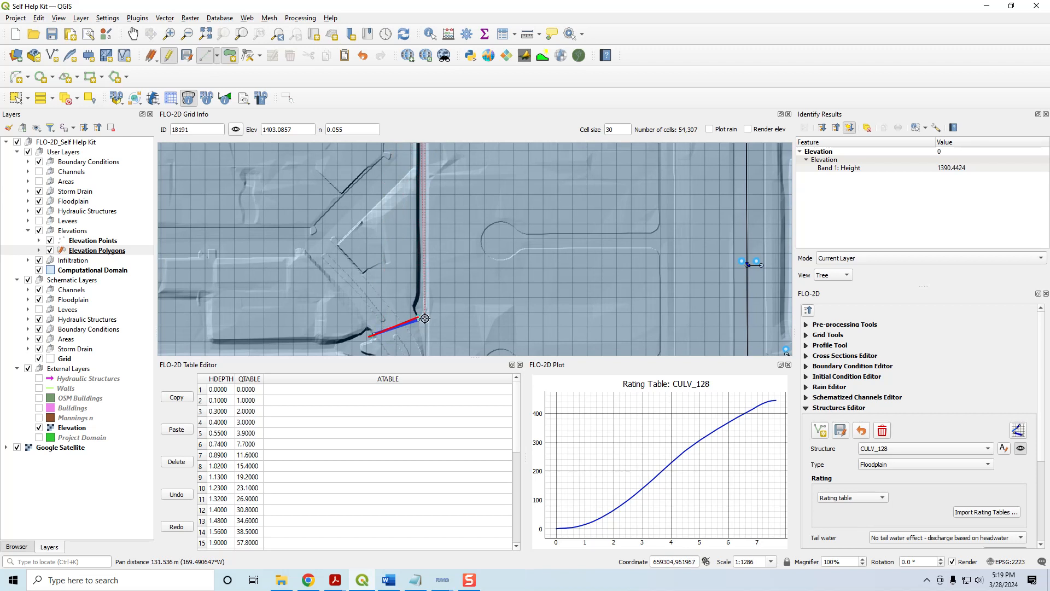
left_click(424, 323)
left_click_drag(444, 183, 468, 409)
left_click_drag(468, 152, 462, 400)
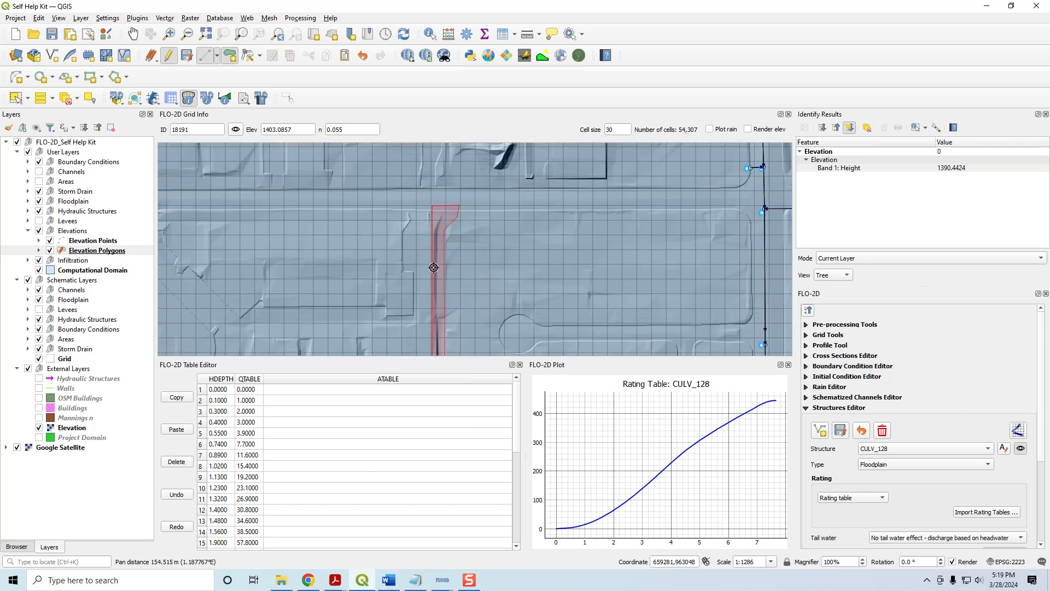
left_click(432, 213)
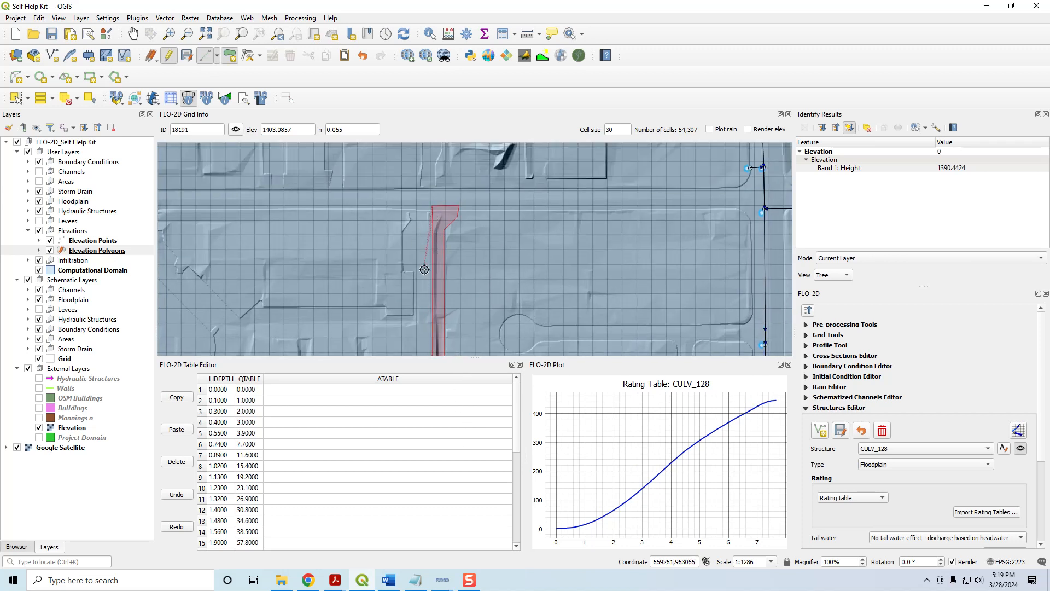
right_click(379, 208)
Step: Name the CULV_128 trench polygon "min from elev", leave its elev empty, set membership to grid, and accept the feature
key("Tab")
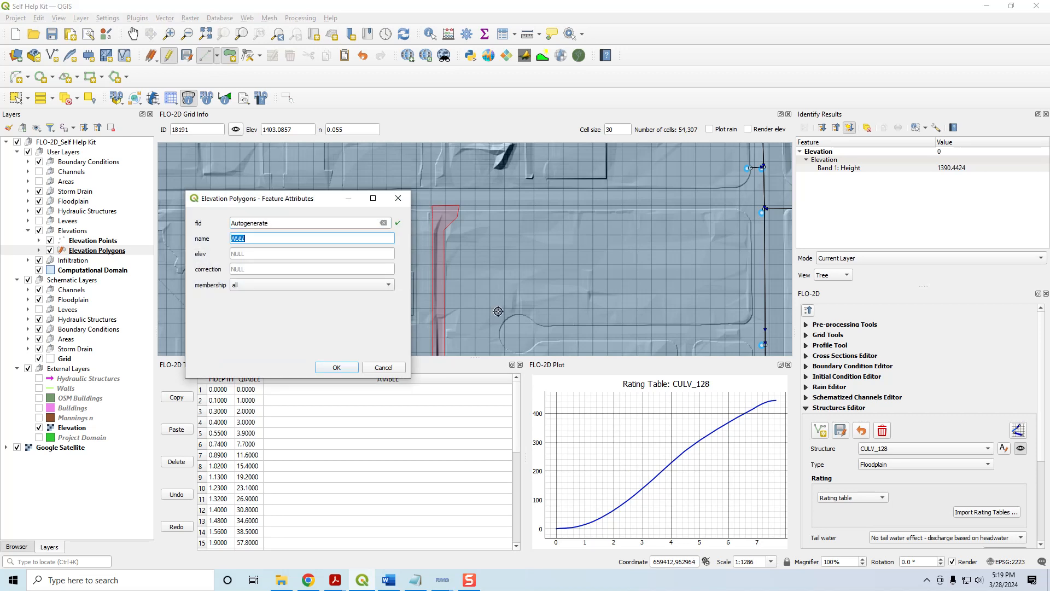
type("min from elev")
key("Tab")
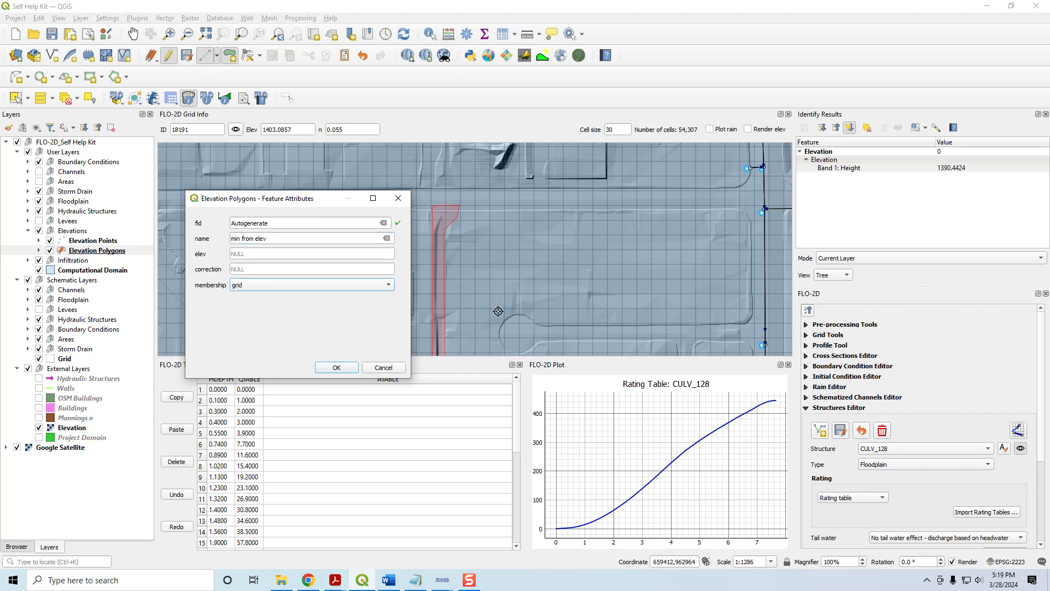
key("Return")
Step: Draw an elevation polygon around the east-west trench west of CULV_128, including both branches toward the neighbouring culvert ends
scroll(588, 276, "down", 2)
left_click_drag(514, 318, 491, 239)
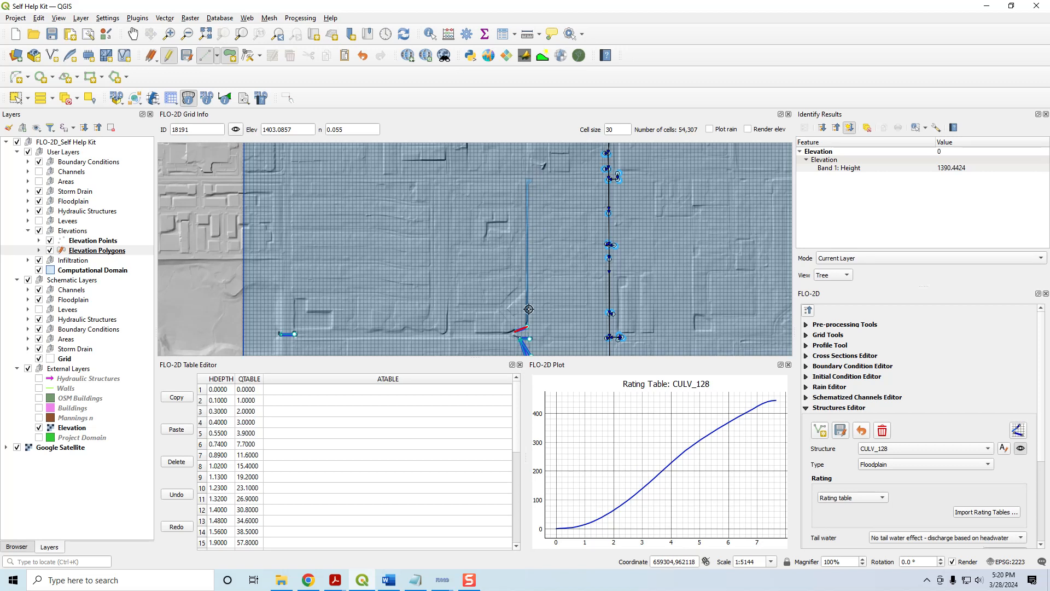
left_click_drag(558, 341, 569, 213)
scroll(480, 227, "up", 1)
scroll(570, 213, "up", 1)
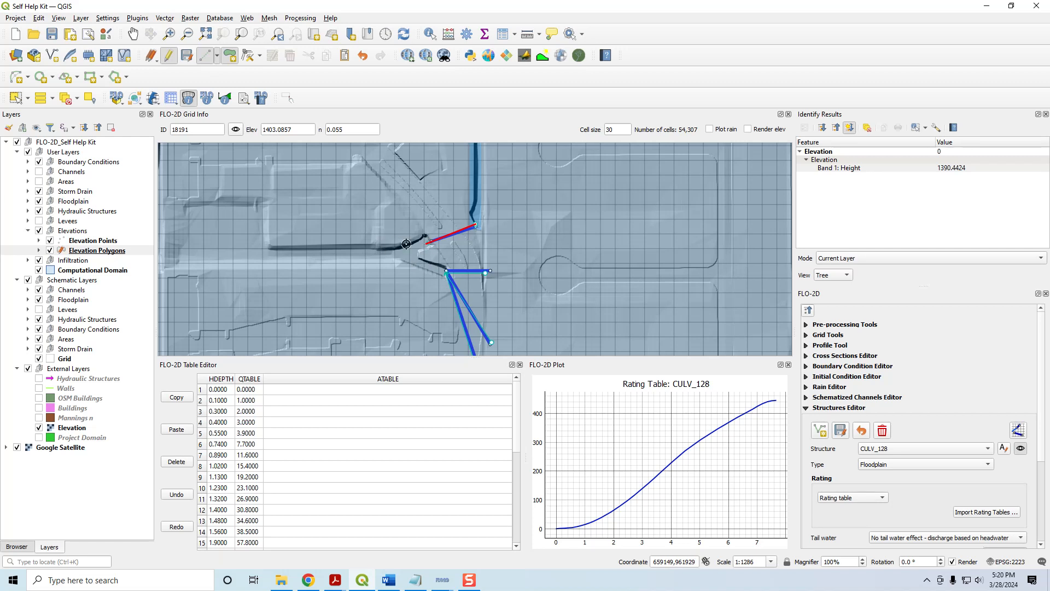
left_click_drag(415, 261, 609, 269)
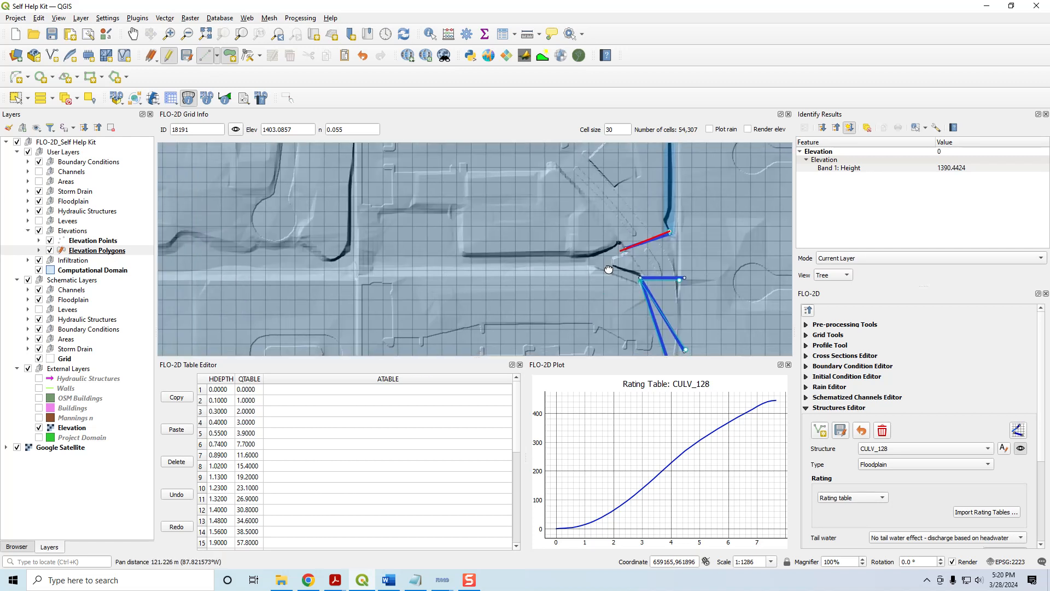
left_click(460, 252)
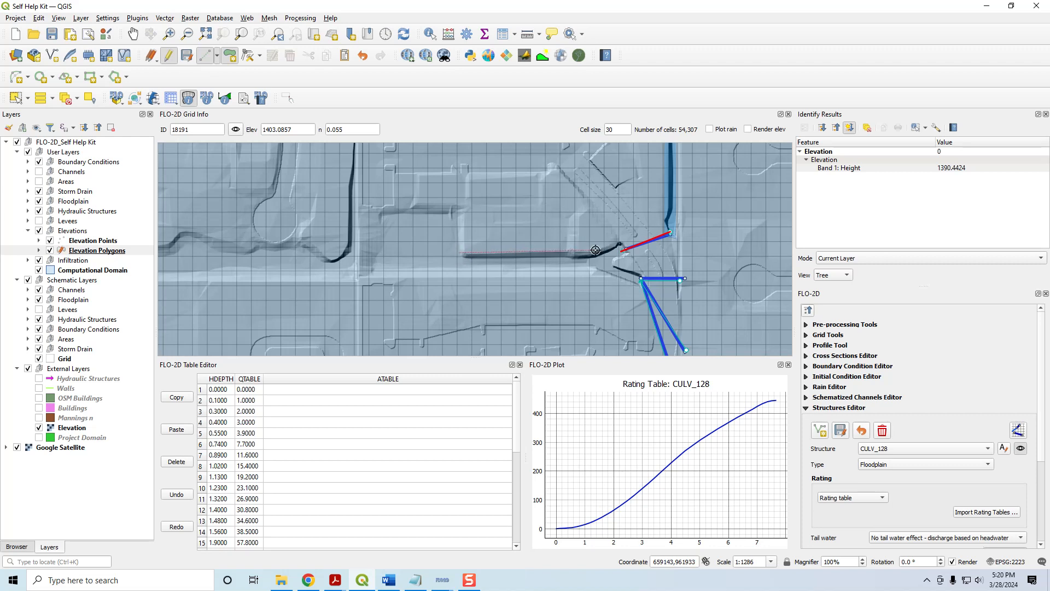
left_click(595, 250)
left_click(623, 240)
left_click(634, 254)
left_click(621, 266)
left_click(651, 275)
left_click(648, 288)
left_click(616, 285)
left_click(597, 274)
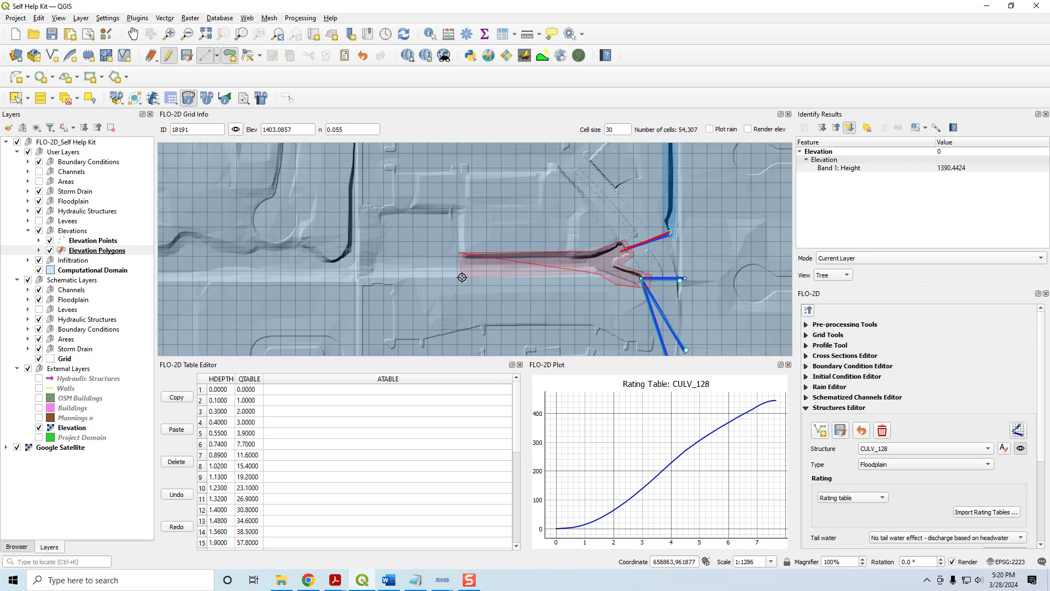
left_click(459, 276)
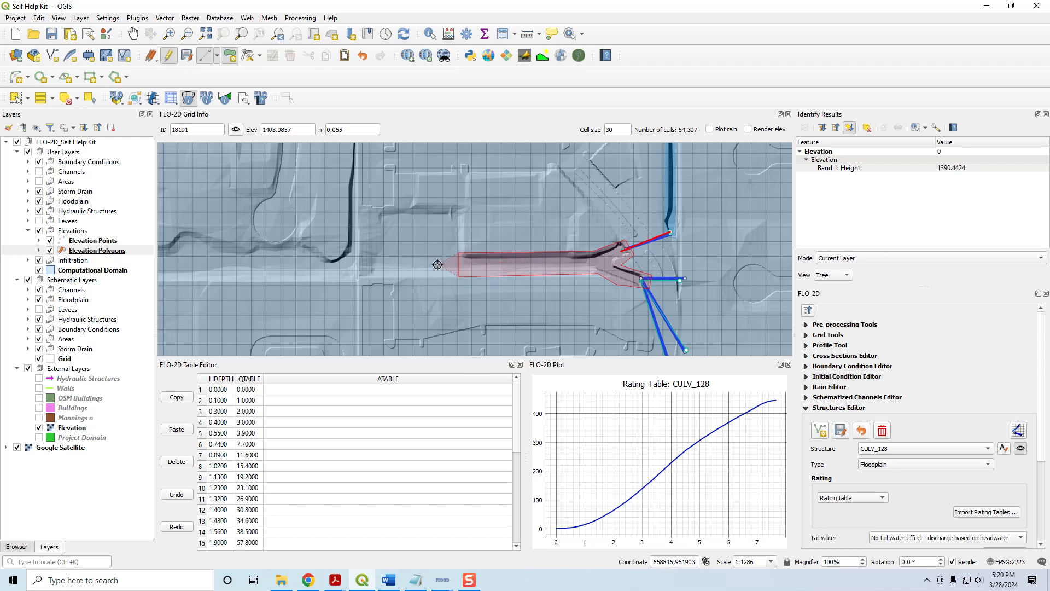
right_click(433, 262)
Step: Set the forked trench polygon's membership to grid, name it "min from elev", and accept the feature
left_click(253, 301)
left_click(251, 313)
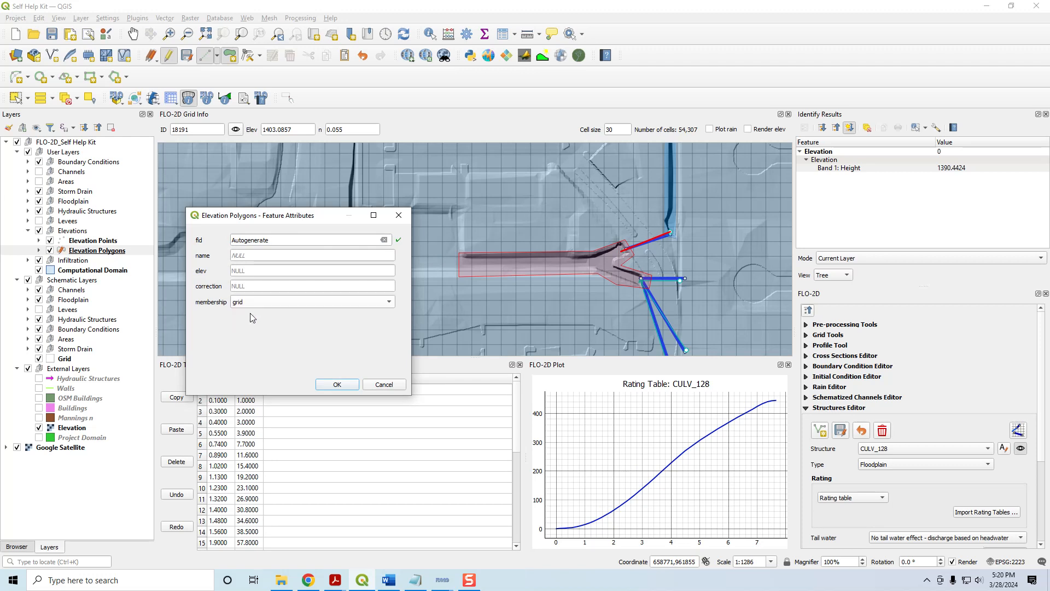
left_click(249, 256)
type("m")
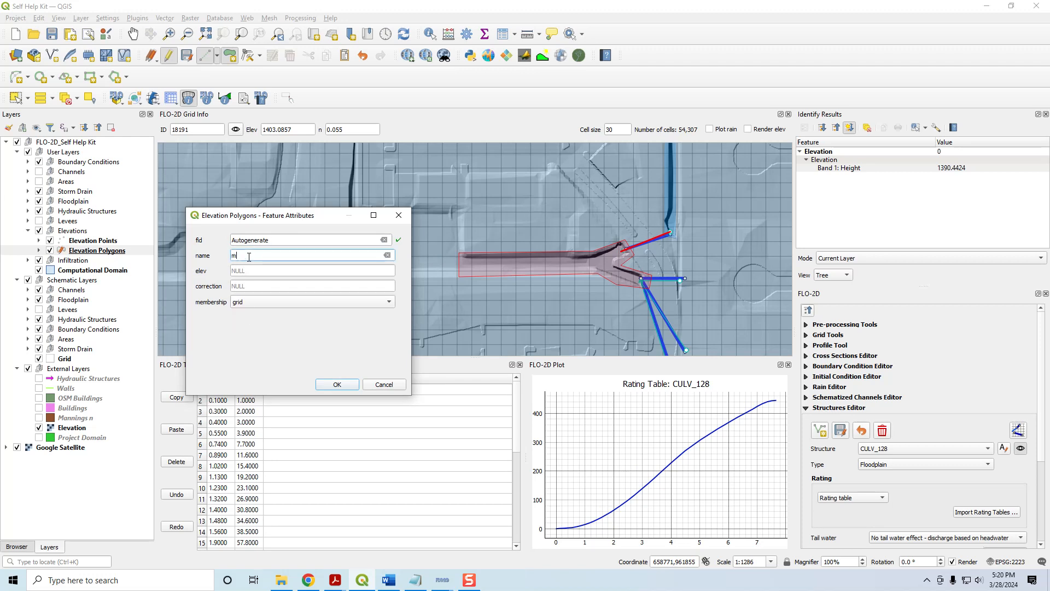
type("in from elev")
key("Return")
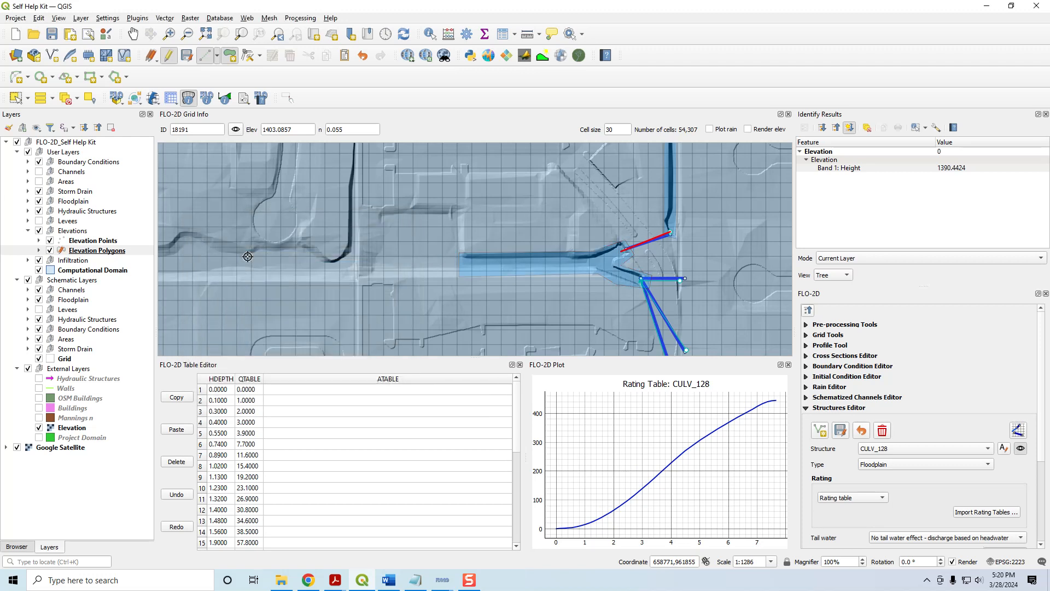
Step: Compare the grid elevation of the cell at the westernmost culvert's east end with that of the adjacent cell to the east
left_click_drag(284, 282, 447, 277)
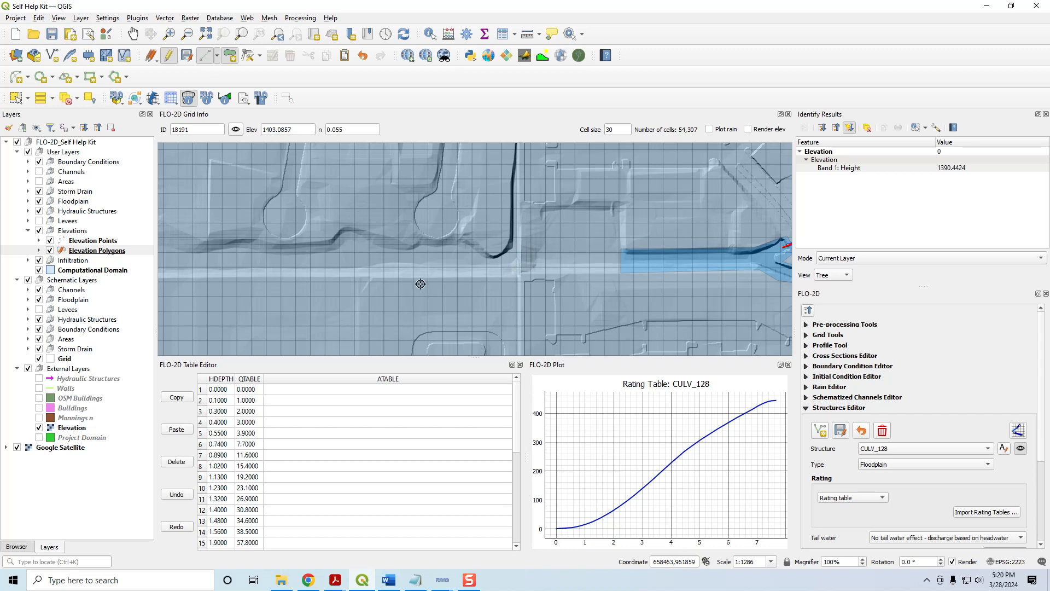
left_click_drag(312, 275, 755, 283)
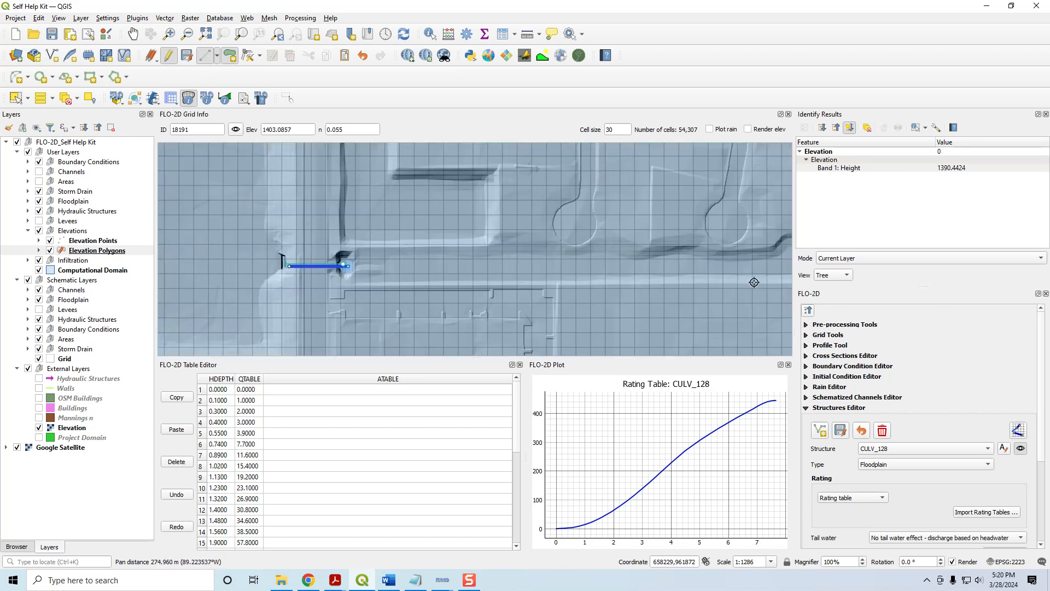
left_click_drag(388, 291, 471, 291)
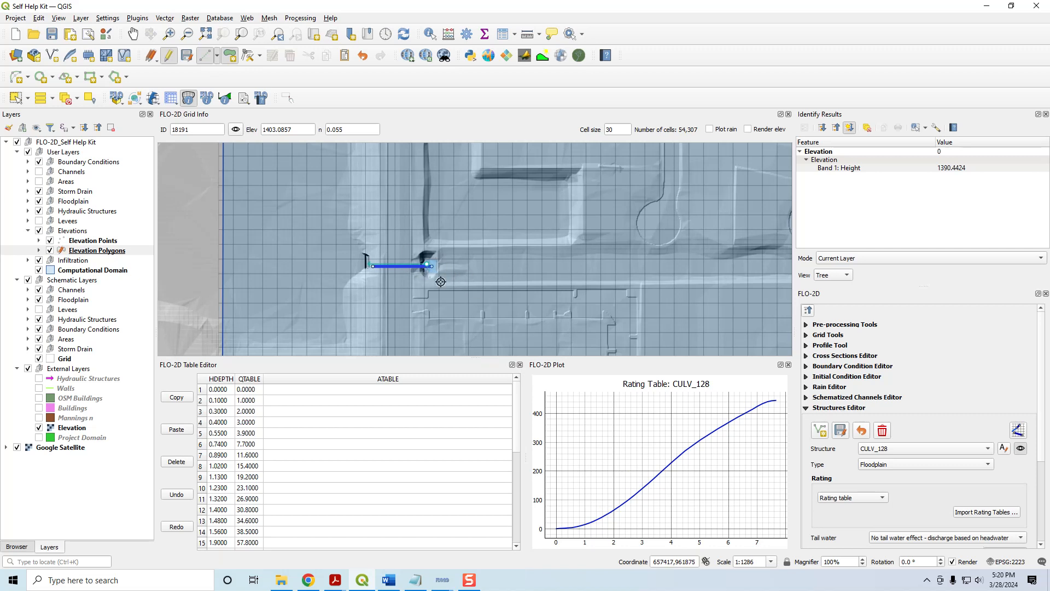
scroll(451, 269, "up", 1)
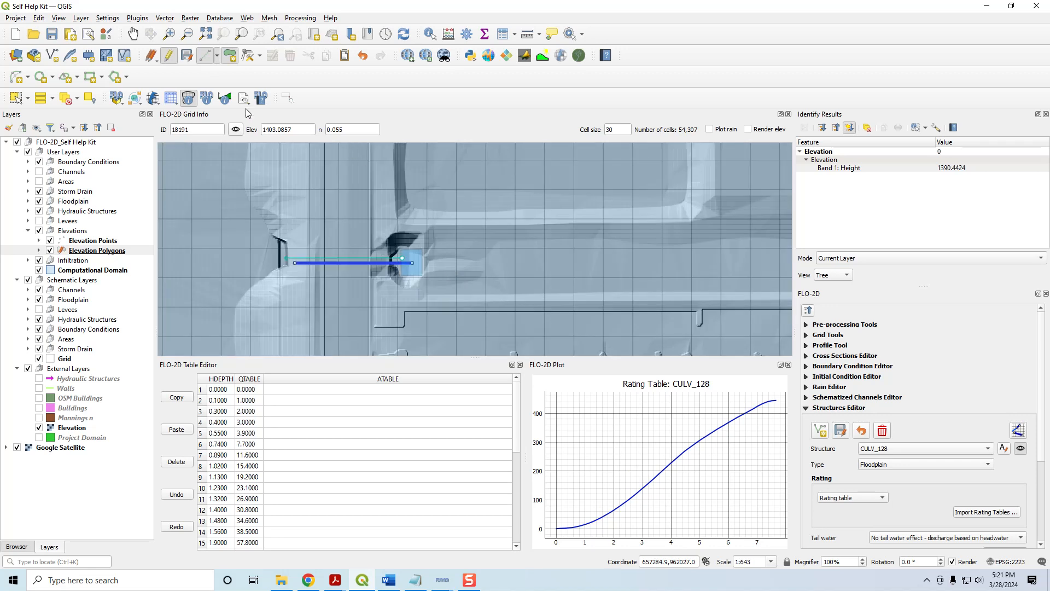
left_click(188, 98)
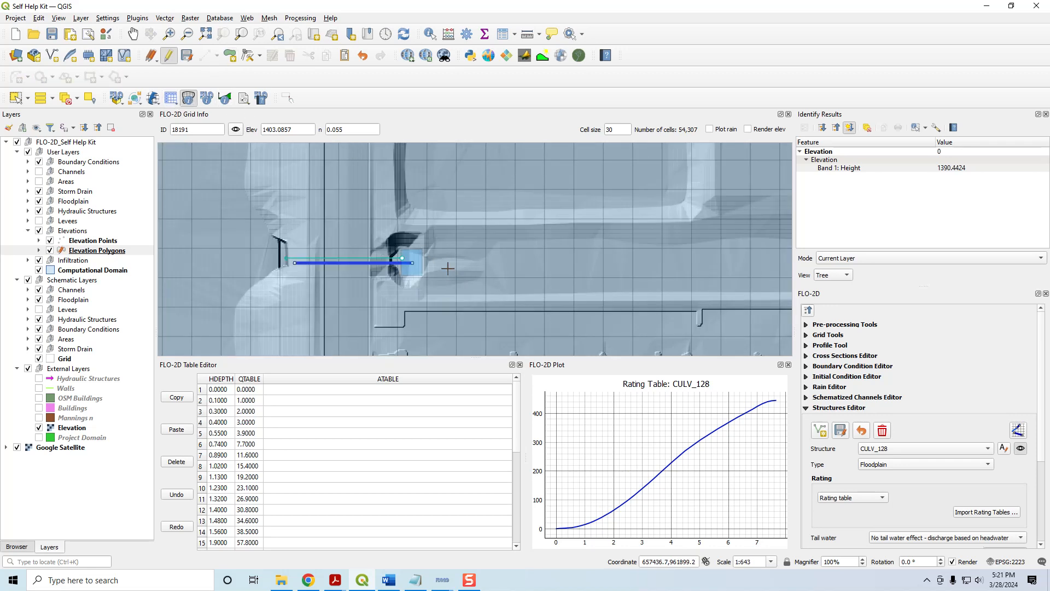
left_click(441, 266)
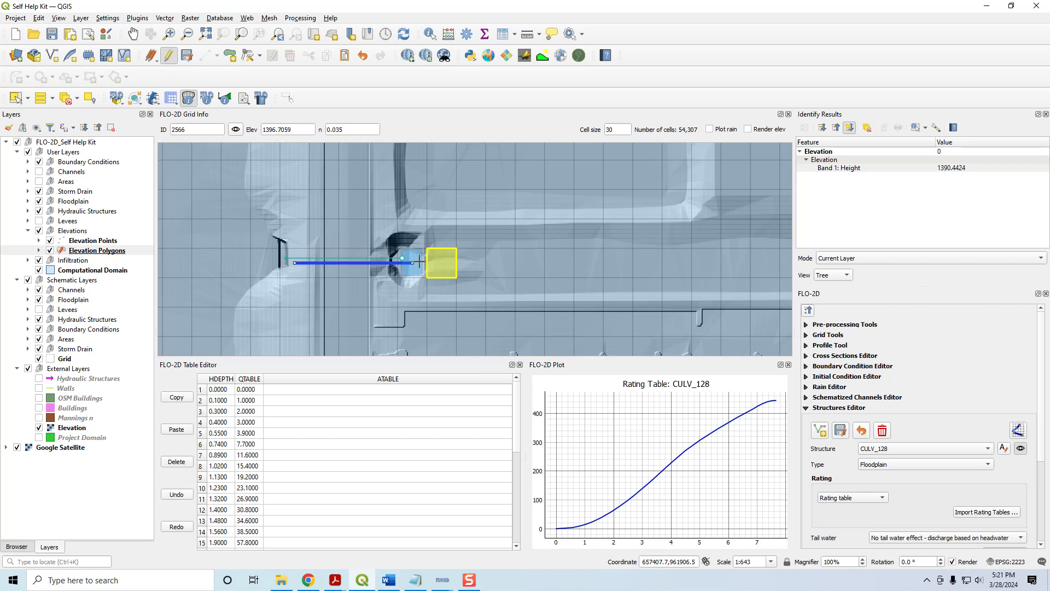
left_click(419, 262)
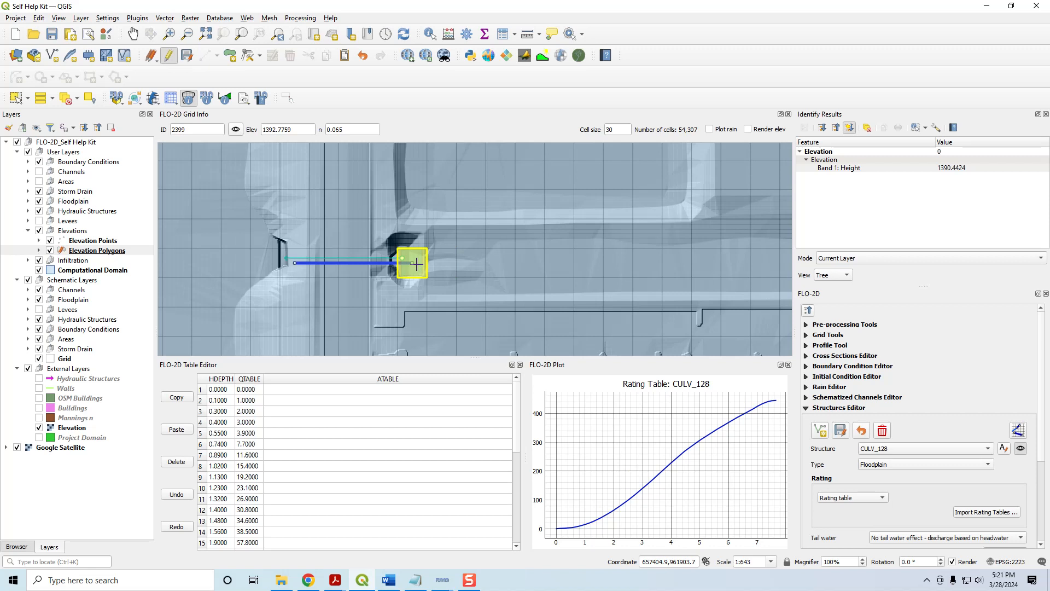
left_click(442, 260)
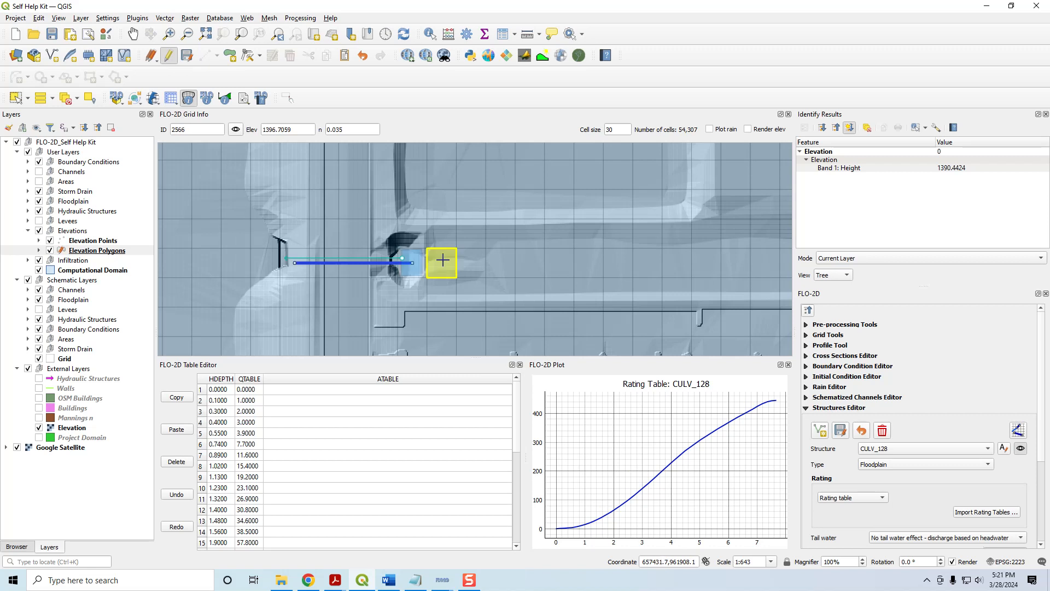
left_click(412, 266)
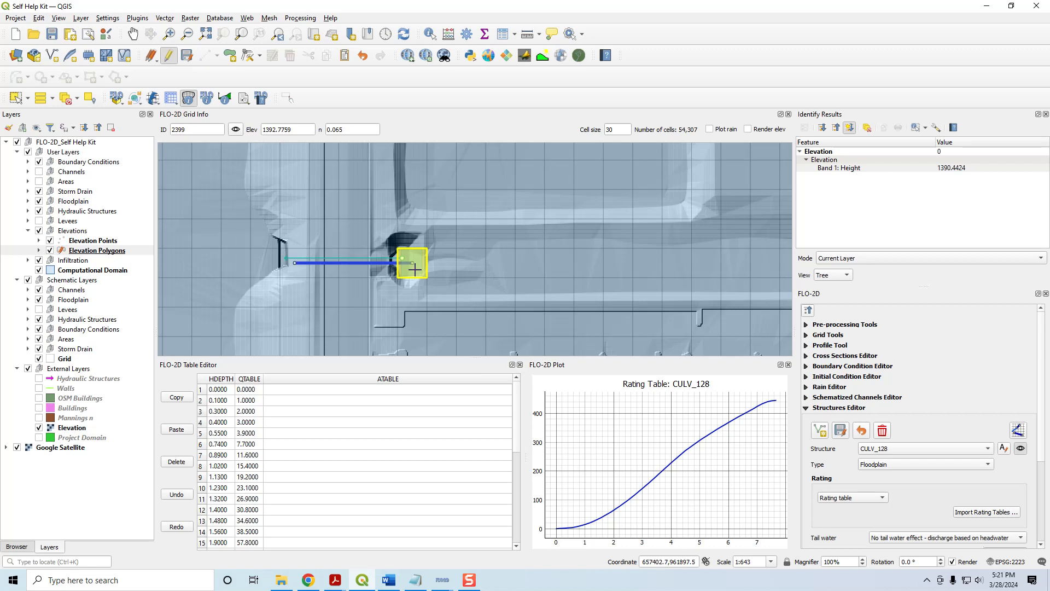
Step: Check the grid elevations of the two cells west of the culvert's east end, and recheck the end cell and its east neighbour
left_click(384, 262)
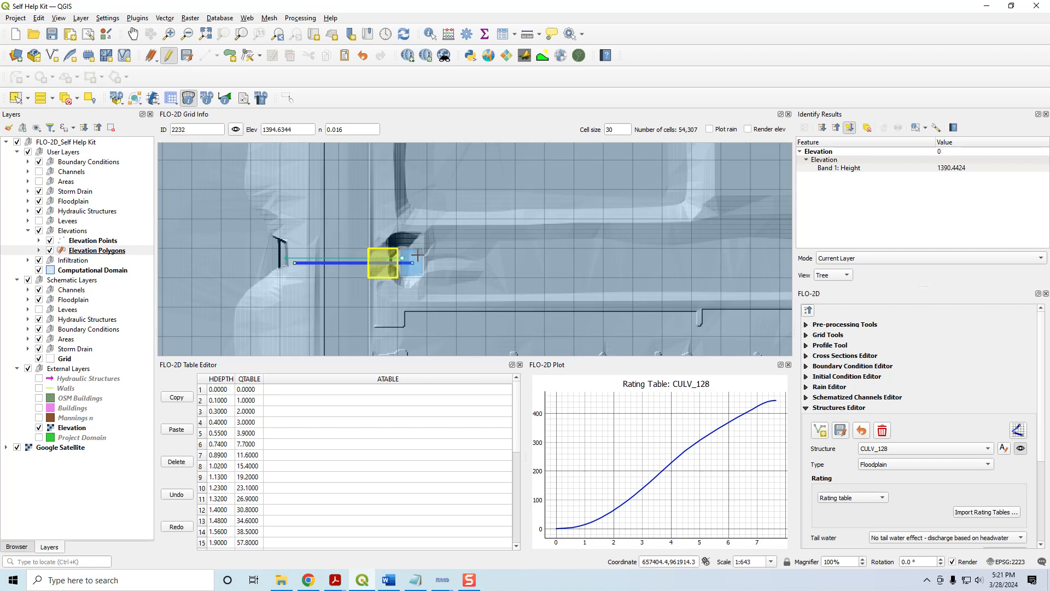
left_click(361, 264)
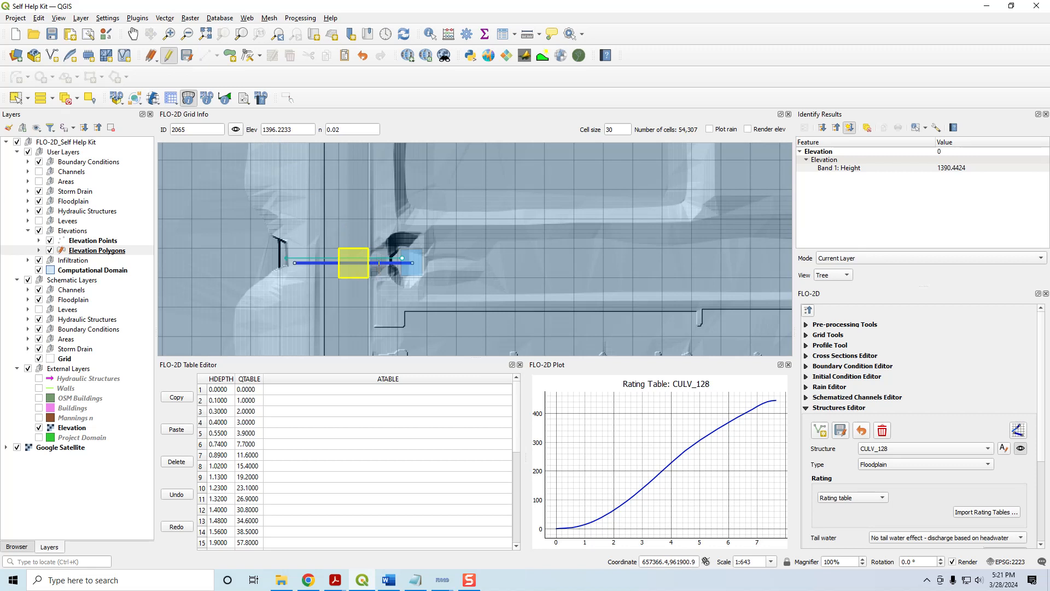
left_click(378, 264)
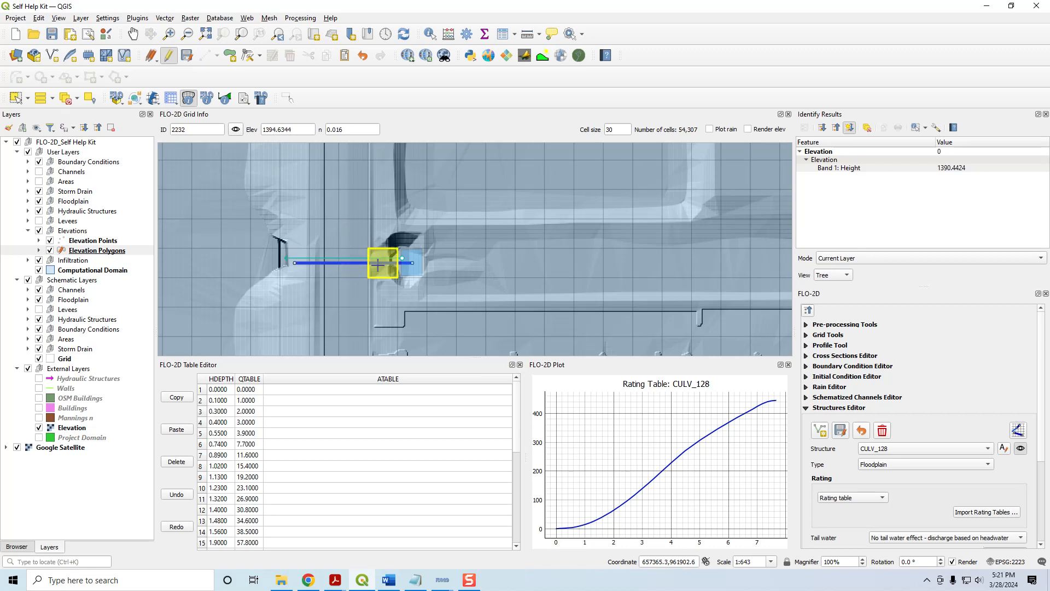
left_click(411, 259)
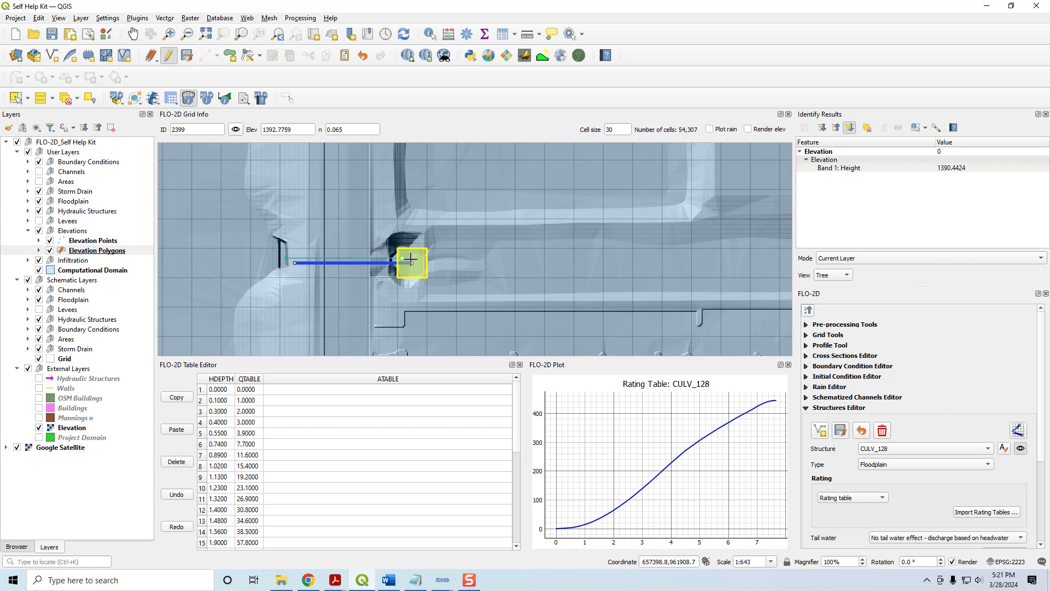
left_click(437, 261)
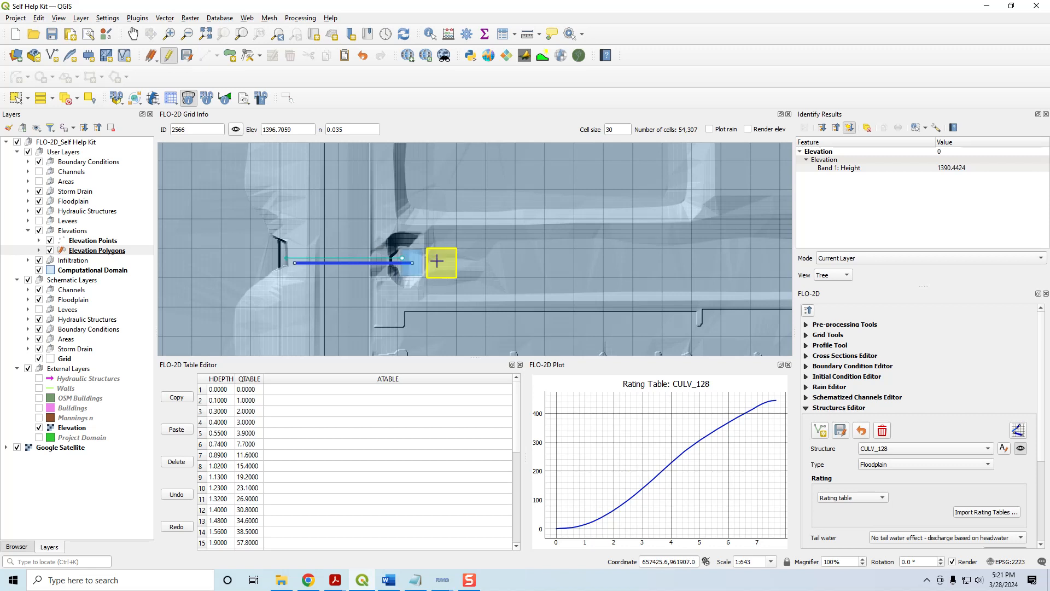
Step: Recheck the grid elevations of the cells along the culvert's east end and of the adjacent cell to the east
left_click(356, 263)
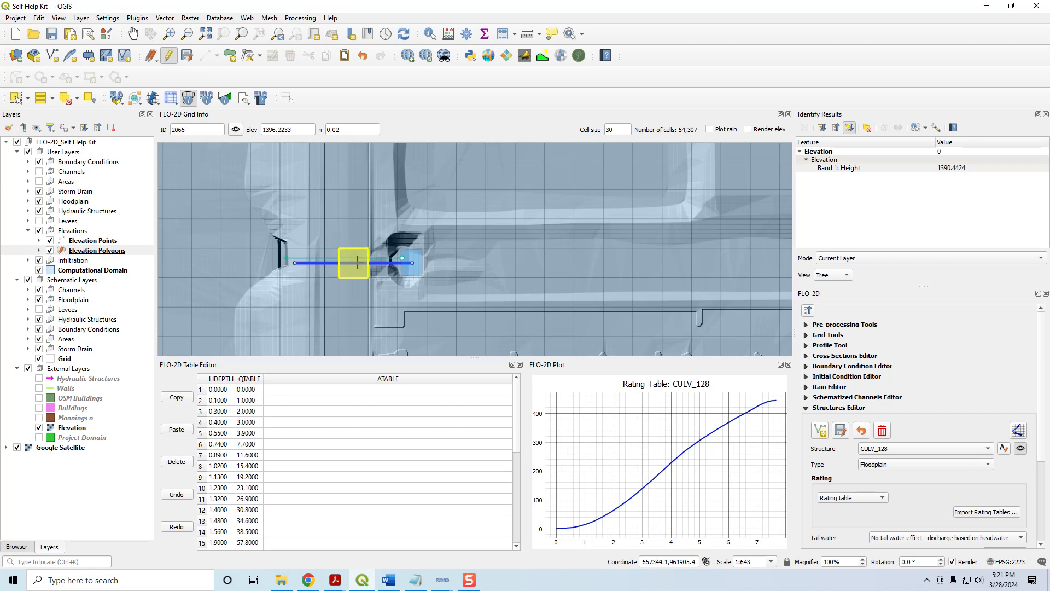
left_click(381, 263)
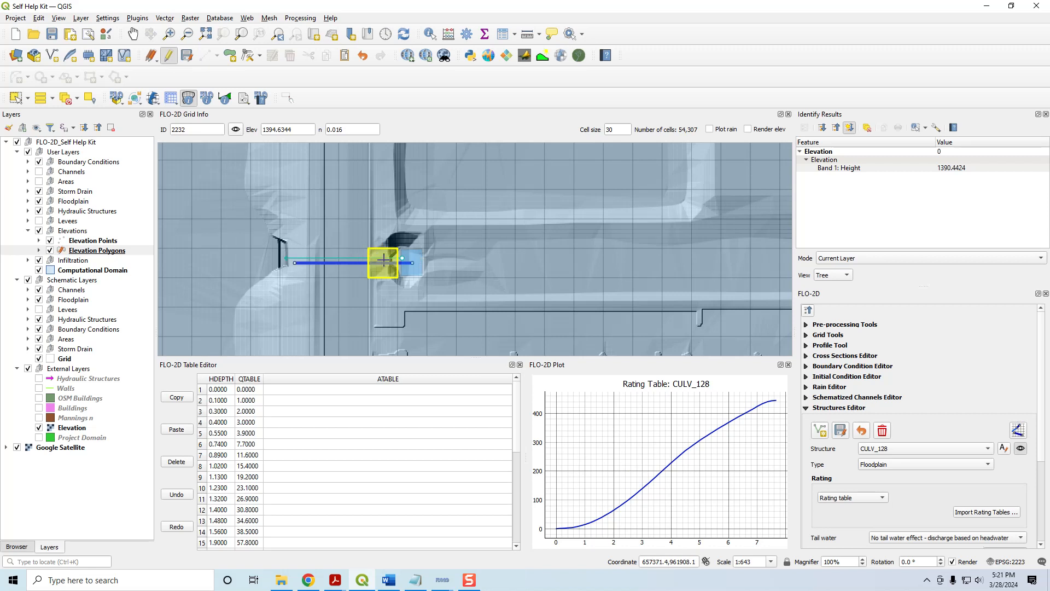
left_click(411, 262)
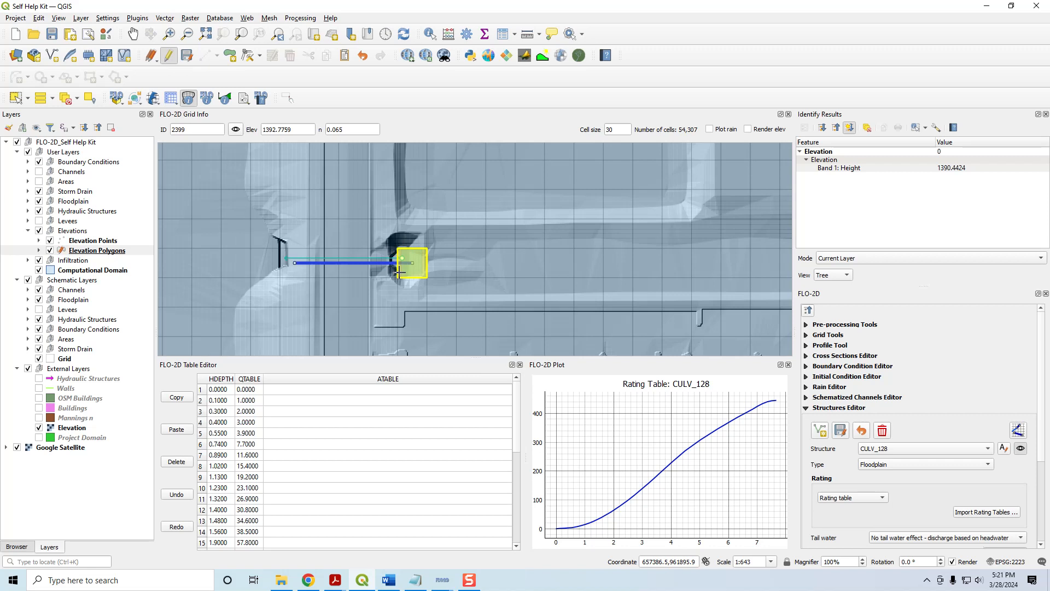
left_click(438, 260)
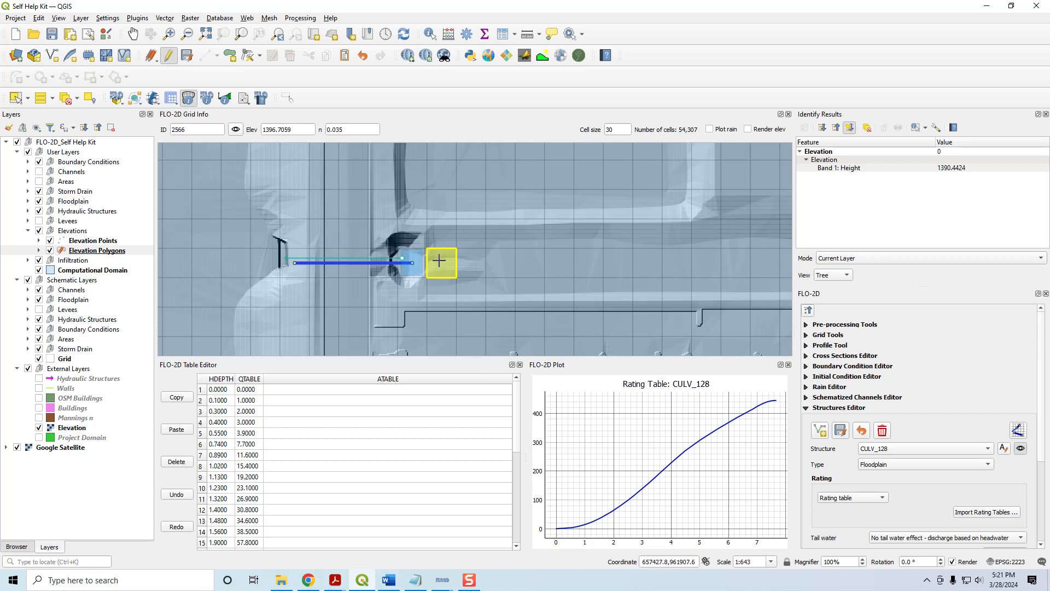
Step: Show the user Levees group, expand it, and make the Levee Lines layer active
scroll(439, 260, "up", 1)
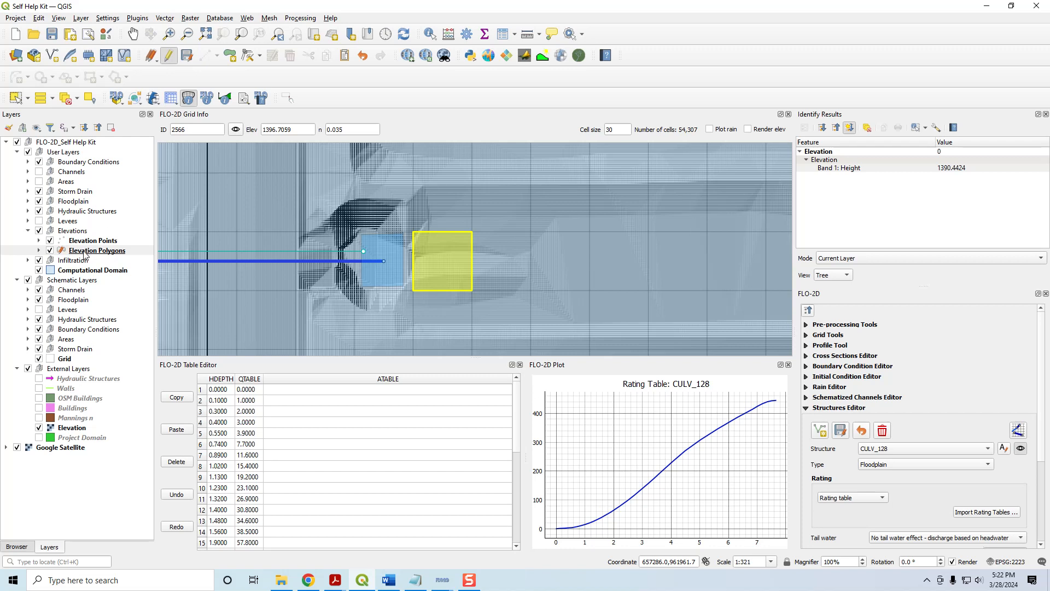
left_click(39, 221)
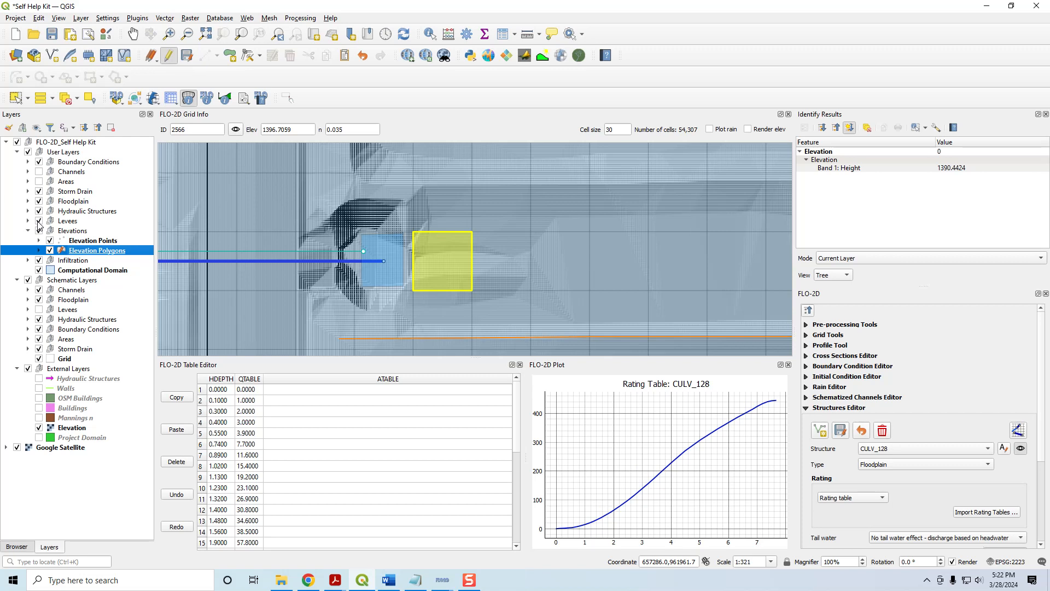
left_click(51, 221)
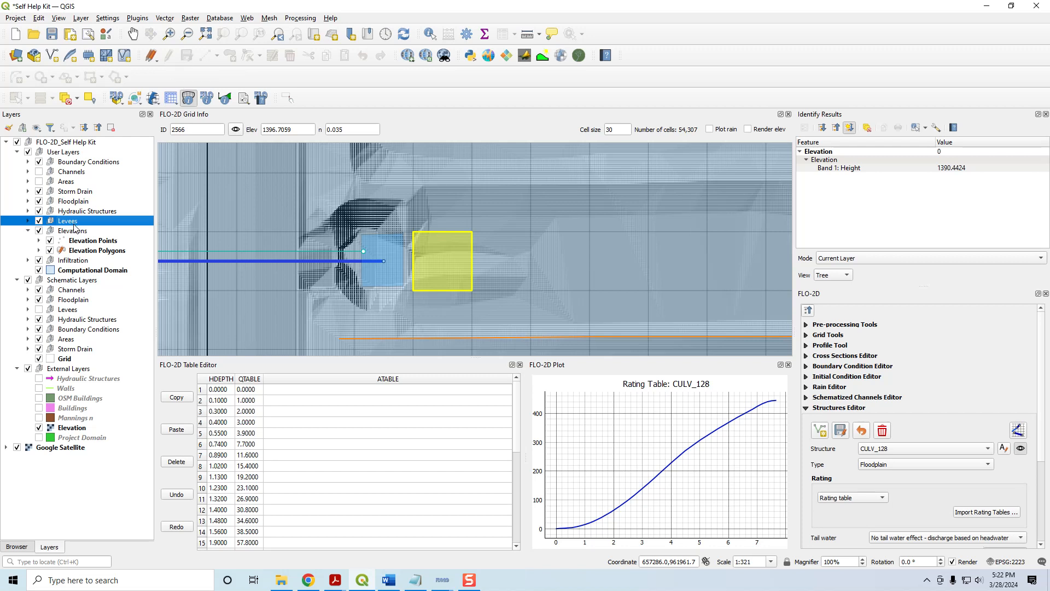
left_click(28, 220)
left_click(77, 230)
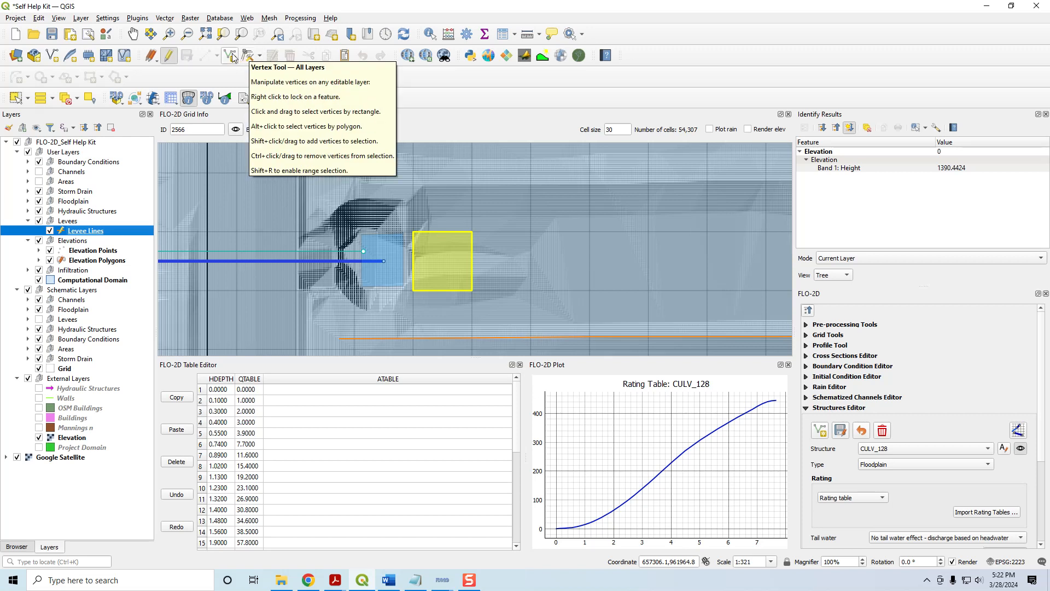
Step: Draw a short north-south levee line along the east edge of the culvert-end elevation polygon, with elev 1396.5
left_click(229, 55)
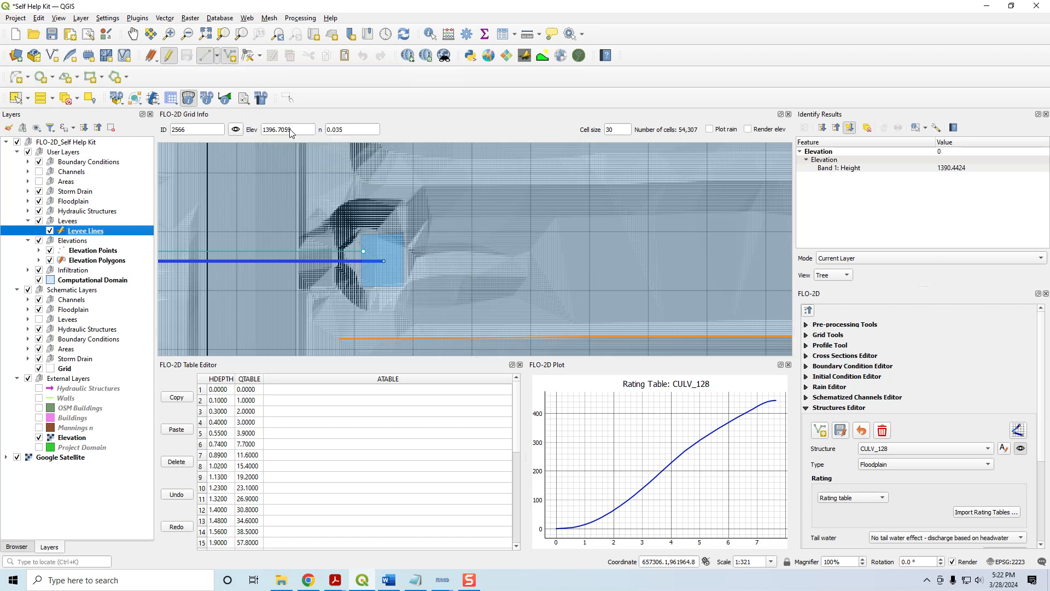
left_click(406, 251)
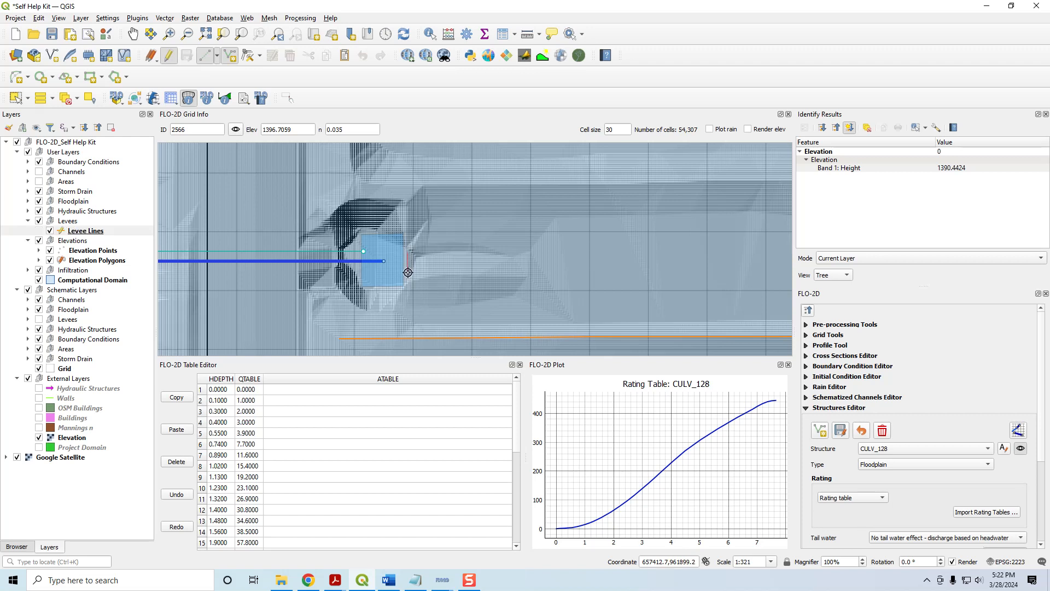
right_click(392, 275)
left_click_drag(336, 239, 604, 195)
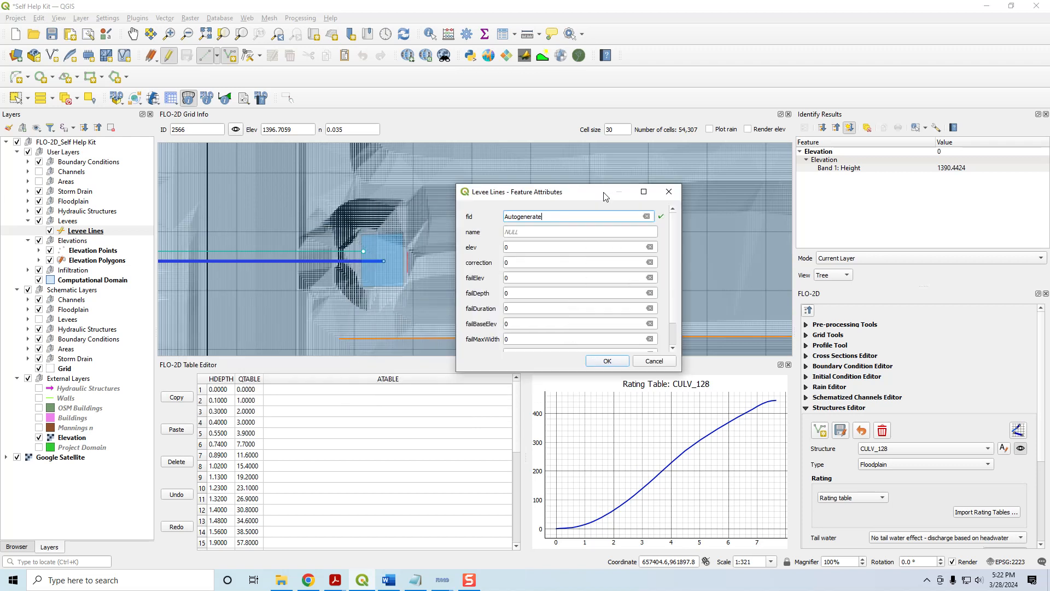
double_click(537, 248)
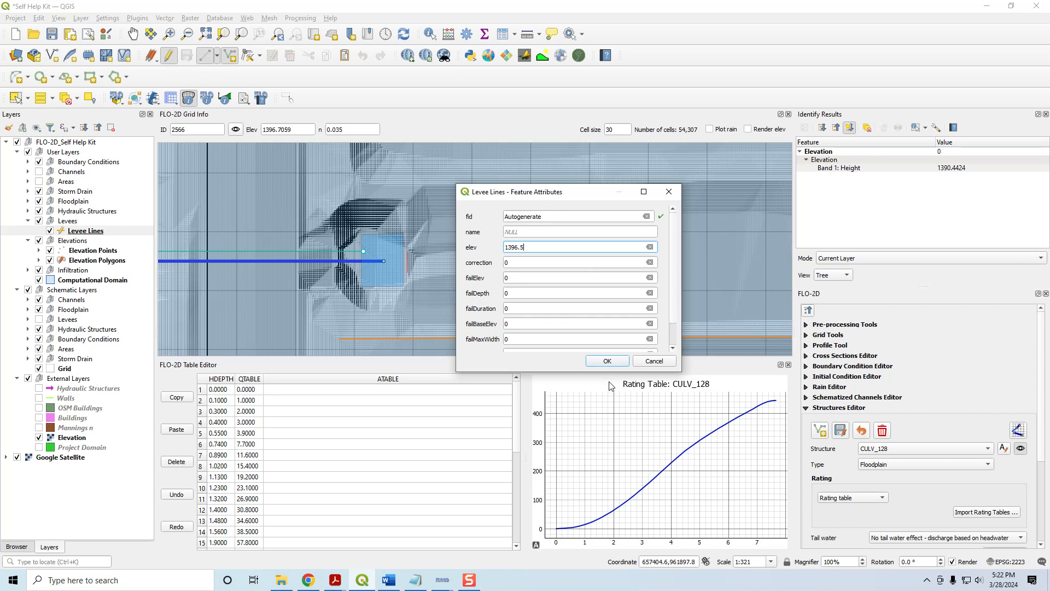
left_click(607, 361)
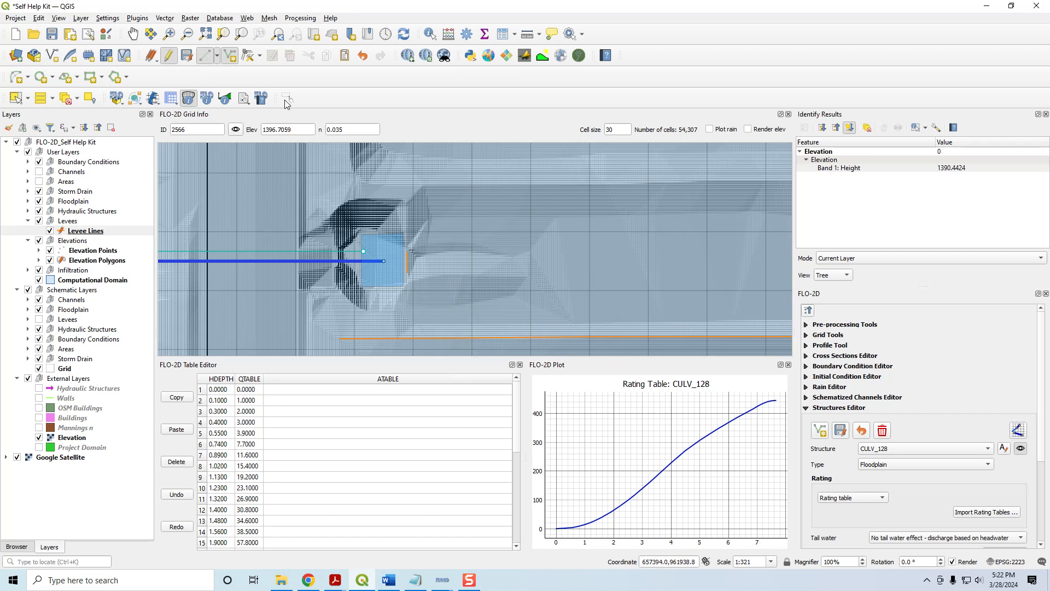
Step: Identify Elevation raster heights at several points along the new levee line
left_click(428, 35)
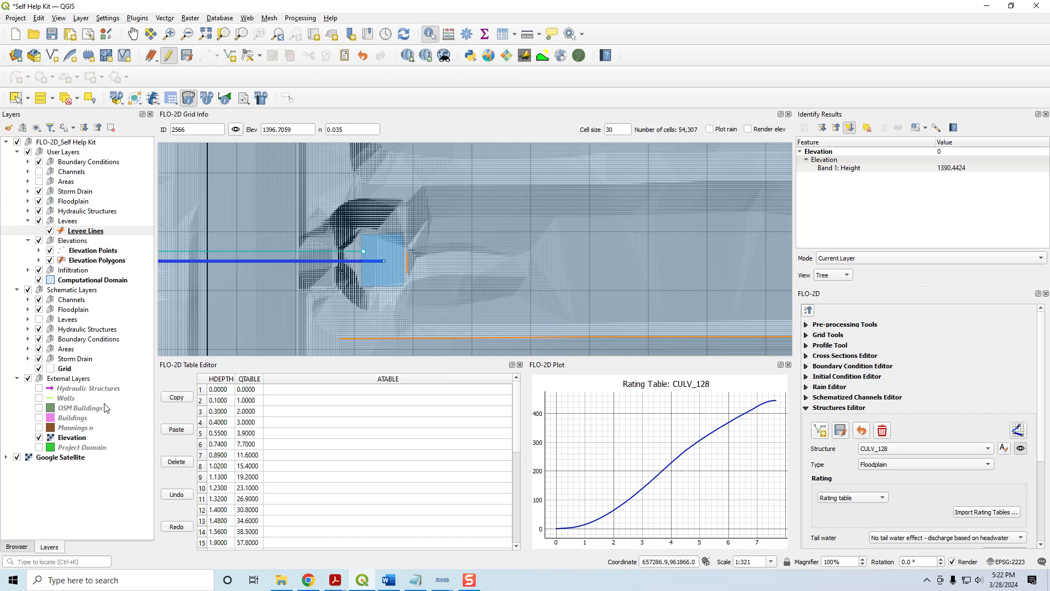
left_click(69, 438)
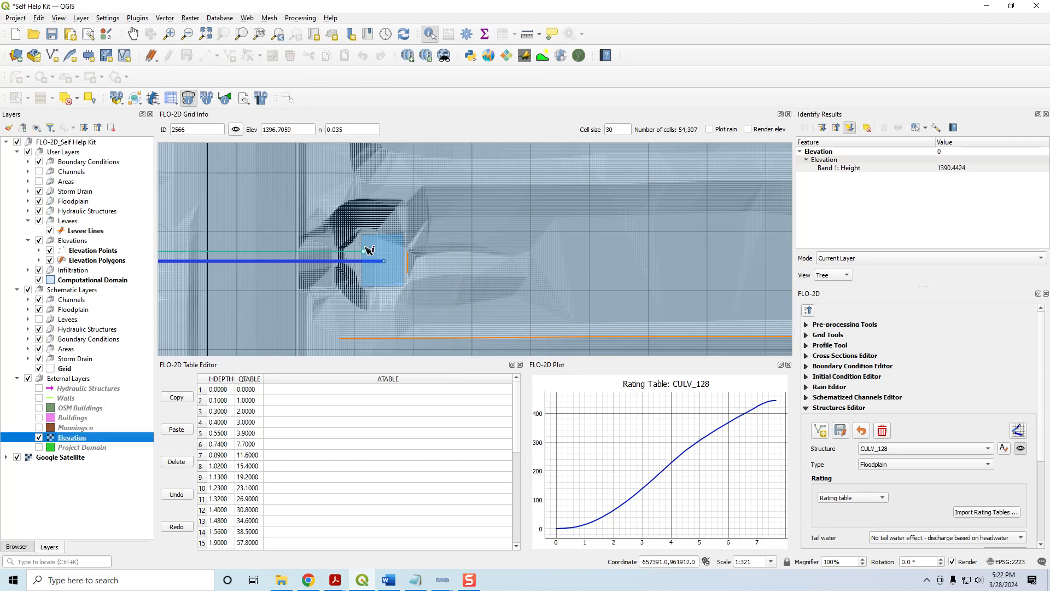
left_click(412, 263)
left_click(408, 262)
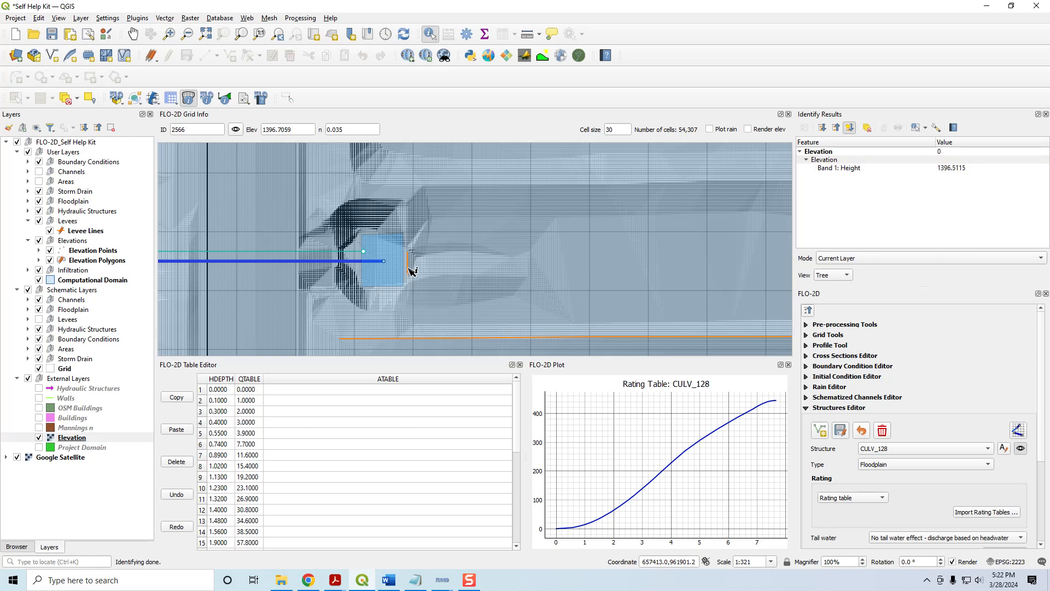
left_click(411, 270)
Step: Compare the grid elevation of the cell east of the levee line with Elevation raster heights sampled in and around it
left_click(208, 98)
left_click(435, 258)
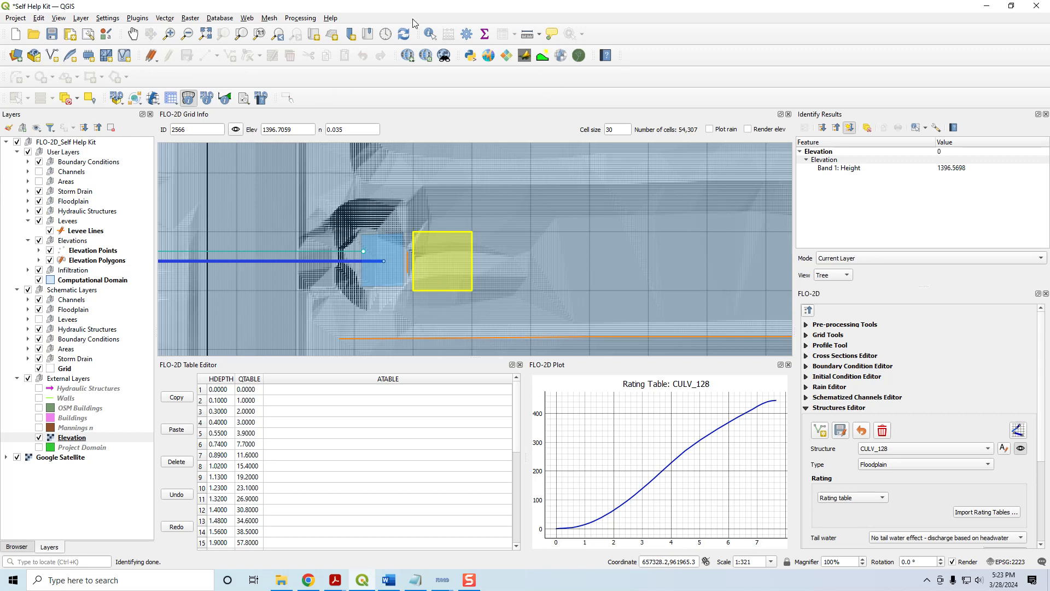
left_click(430, 34)
left_click(441, 280)
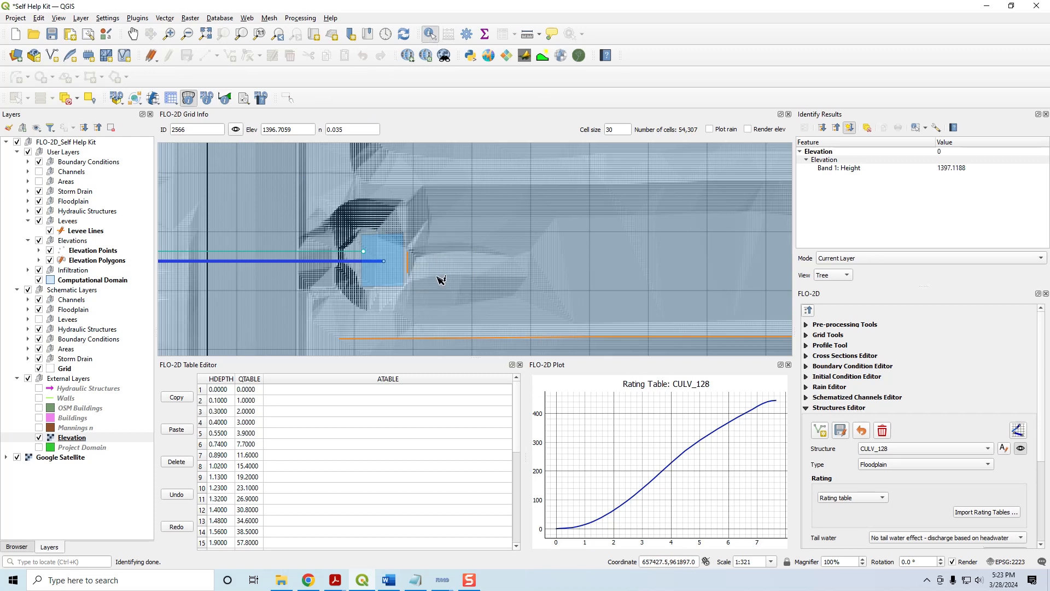
left_click(459, 277)
left_click(462, 281)
left_click(439, 285)
left_click(465, 290)
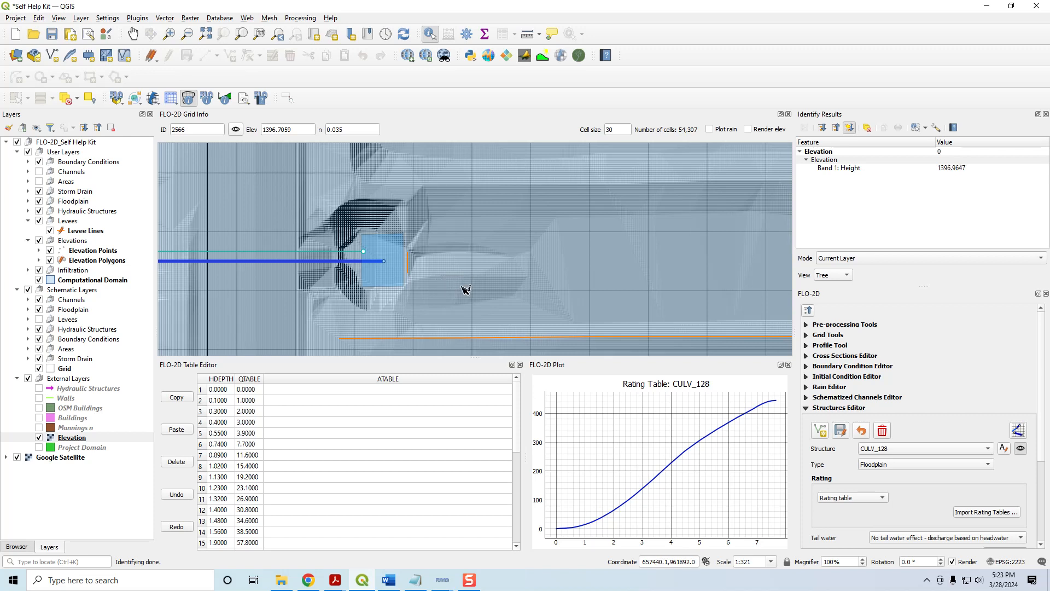
left_click(441, 316)
left_click(470, 284)
left_click(504, 278)
Step: Compare the grid elevation of the cell east of the levee line with its south and east neighbours
left_click(208, 102)
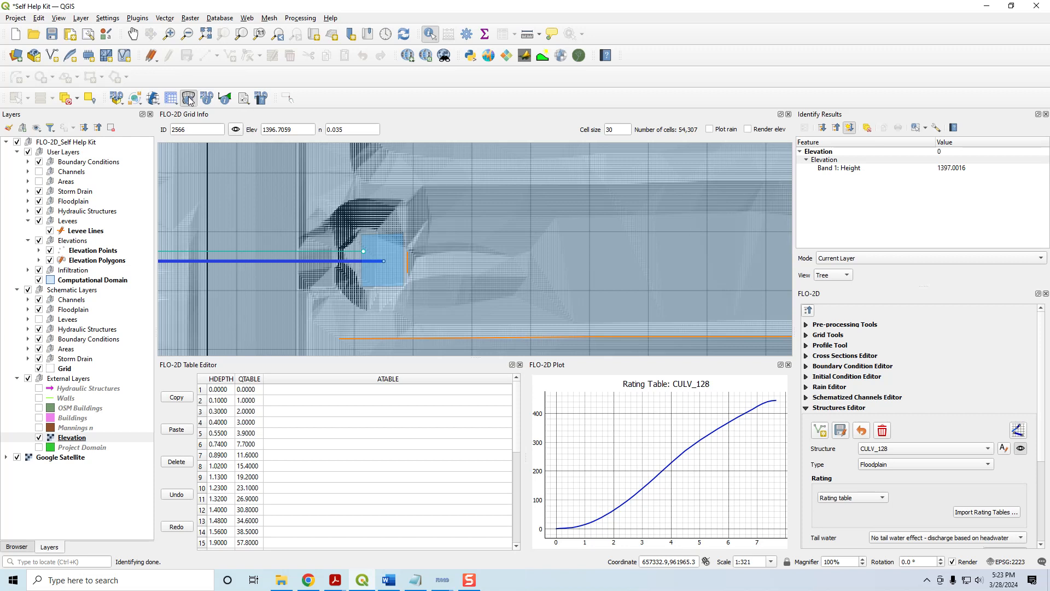
left_click(444, 260)
left_click(444, 309)
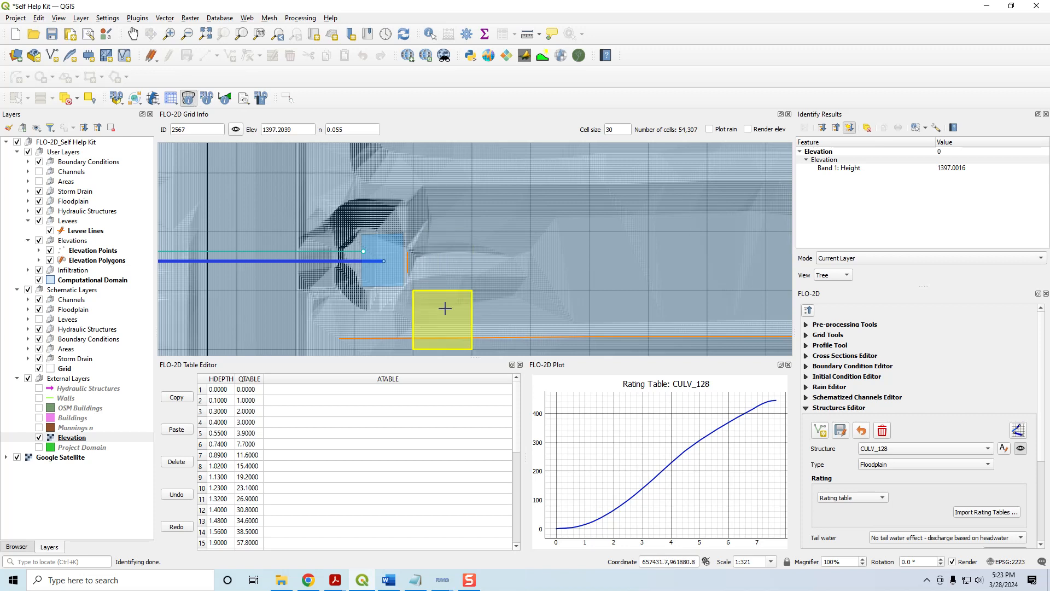
left_click(440, 270)
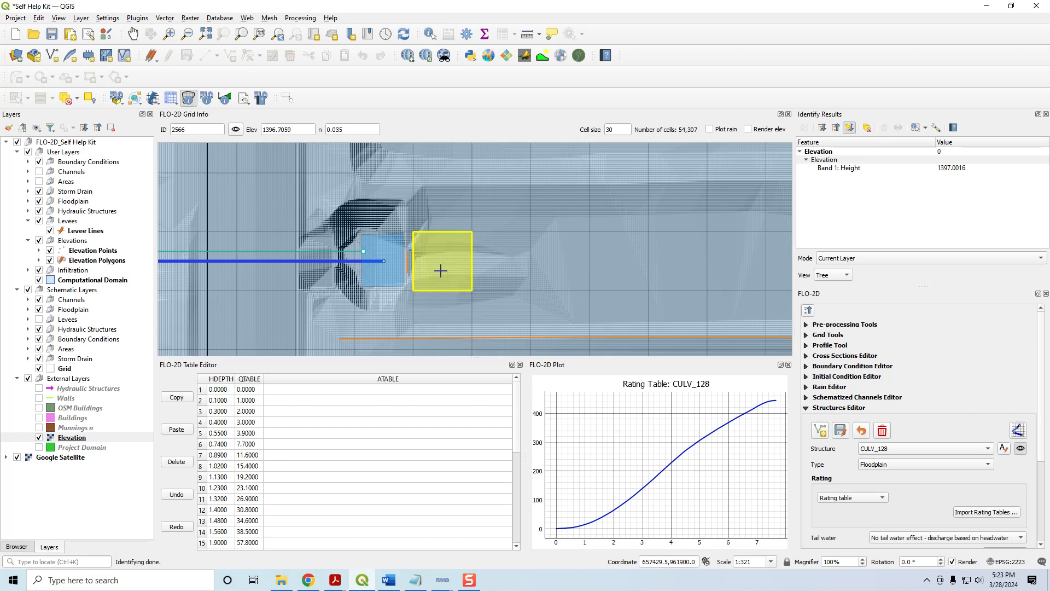
left_click(506, 262)
left_click(453, 263)
left_click(509, 263)
left_click(460, 261)
left_click(508, 258)
left_click(447, 260)
Step: Draw a rectangular elevation polygon over the two grid cells just east of the levee line
left_click(77, 261)
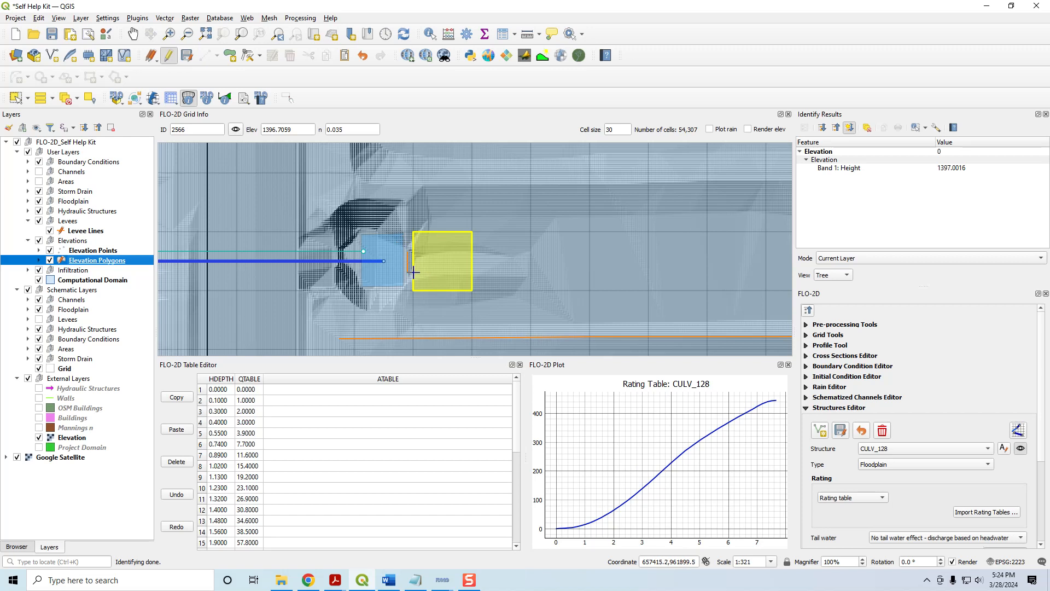
left_click(226, 57)
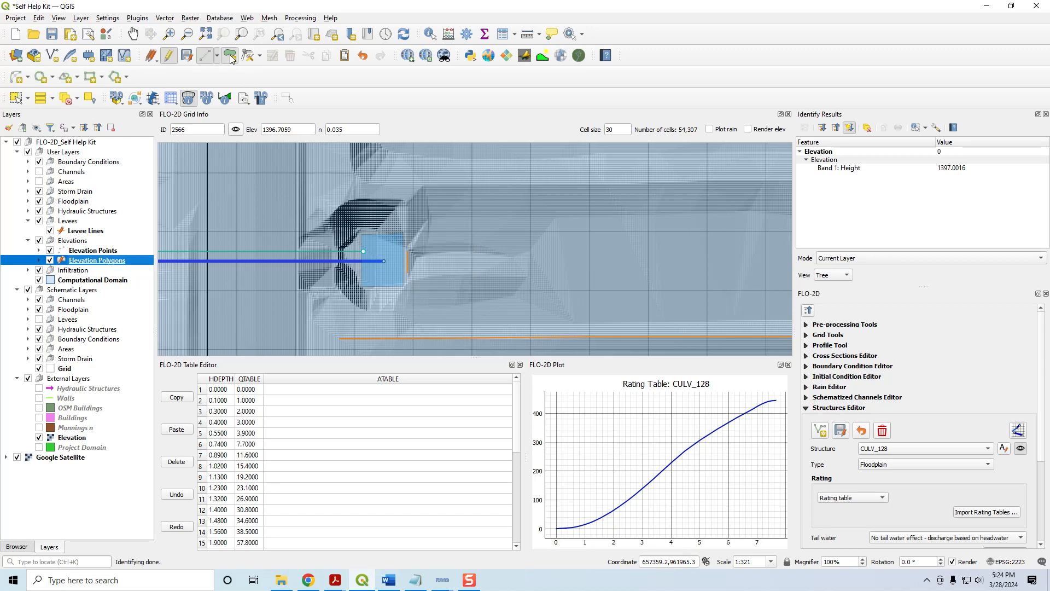
left_click(420, 237)
left_click(522, 237)
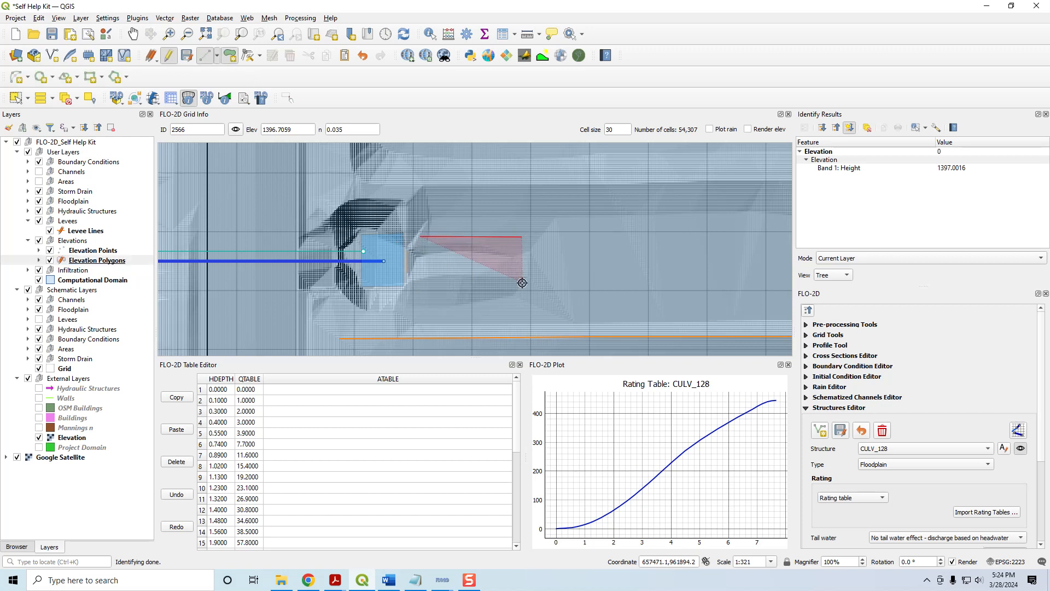
left_click(525, 287)
left_click(420, 285)
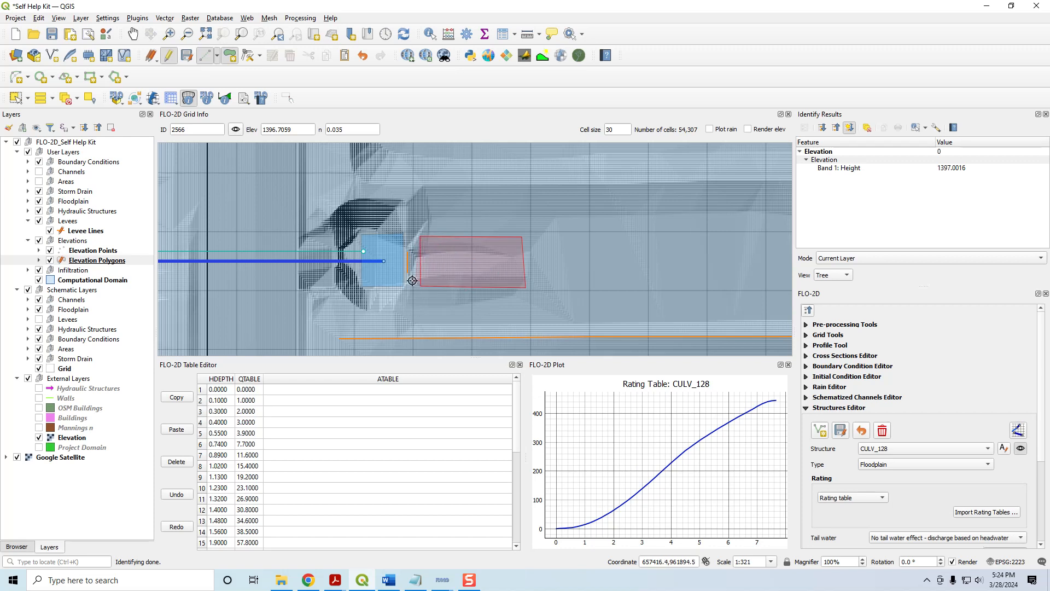
right_click(448, 312)
Step: Set the two-cell polygon's elevation and membership, and accept the feature
left_click(528, 265)
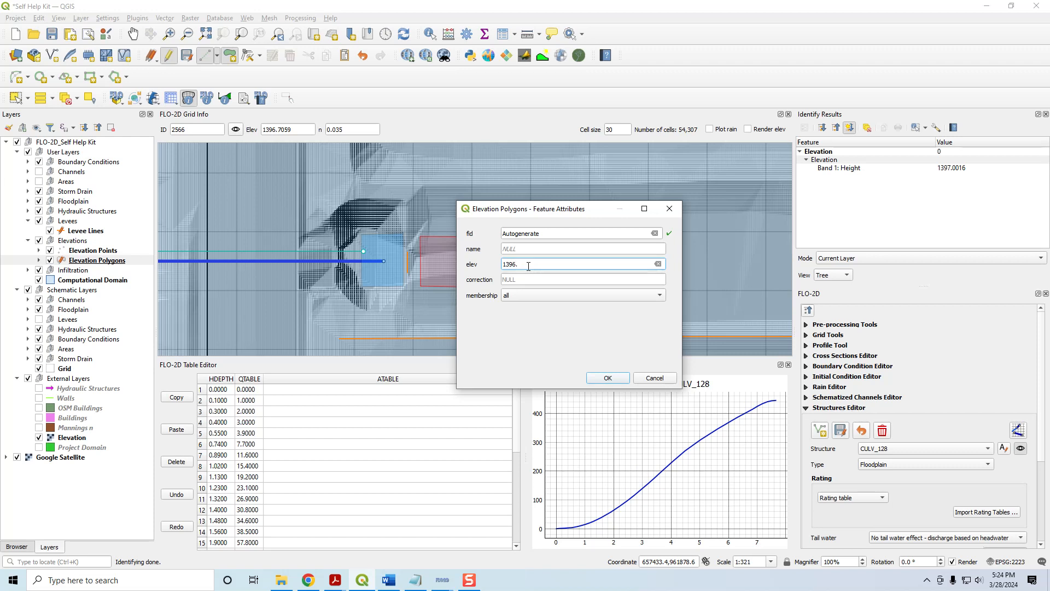
left_click(525, 295)
left_click(528, 315)
left_click(607, 378)
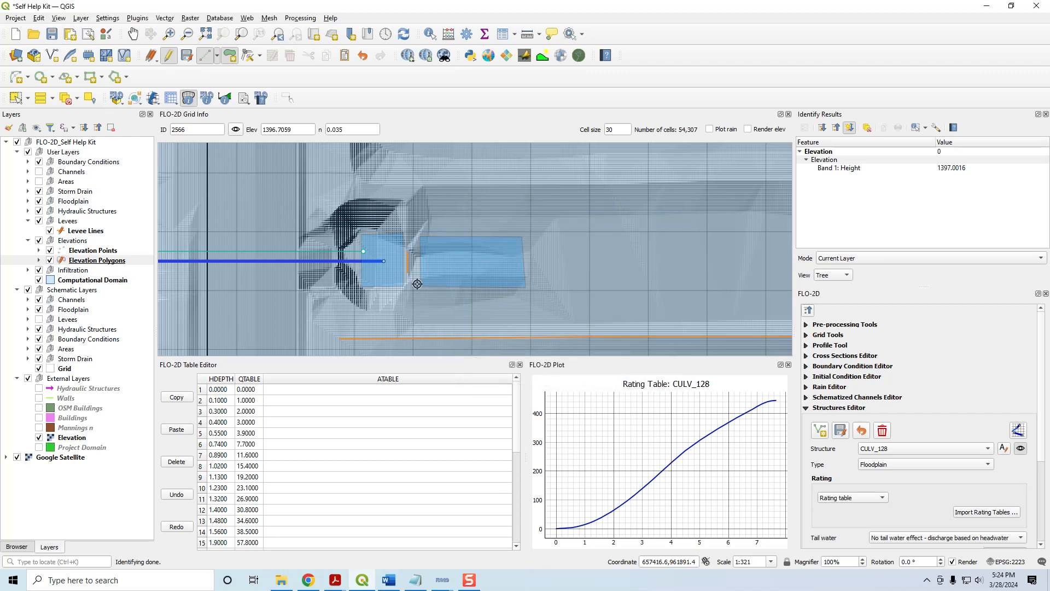
Step: Identify the new levee line's attributes, and end editing of the Levee Lines layer with its changes saved
left_click(81, 232)
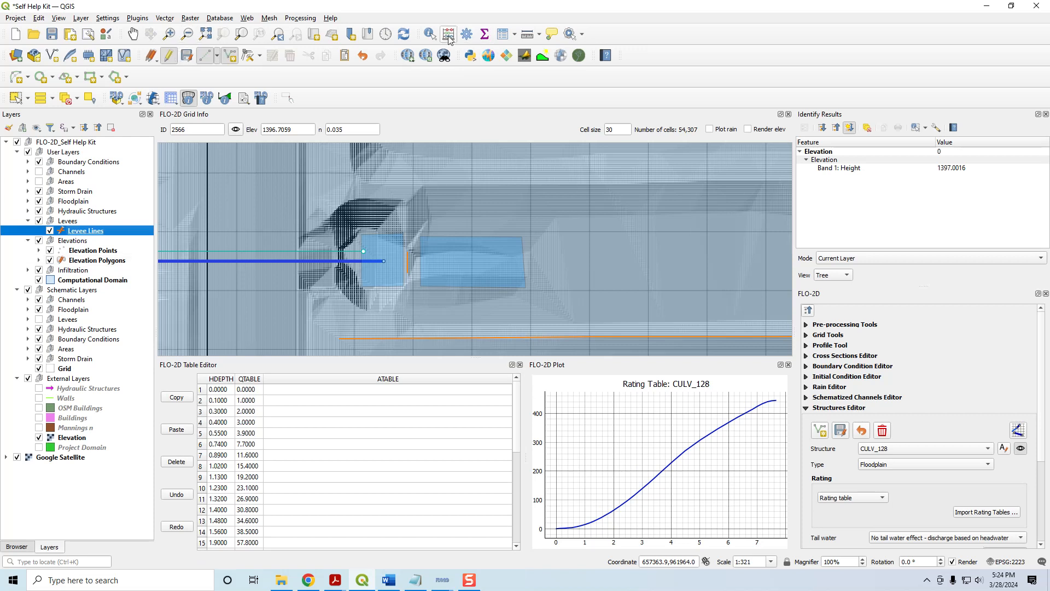
left_click(429, 36)
left_click(408, 262)
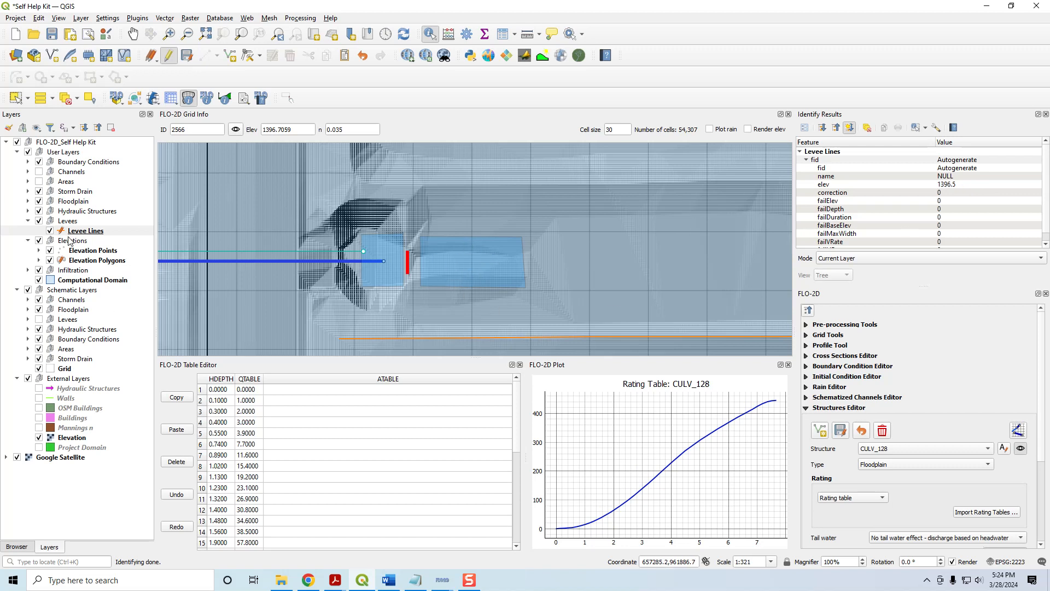
left_click(168, 58)
left_click(492, 358)
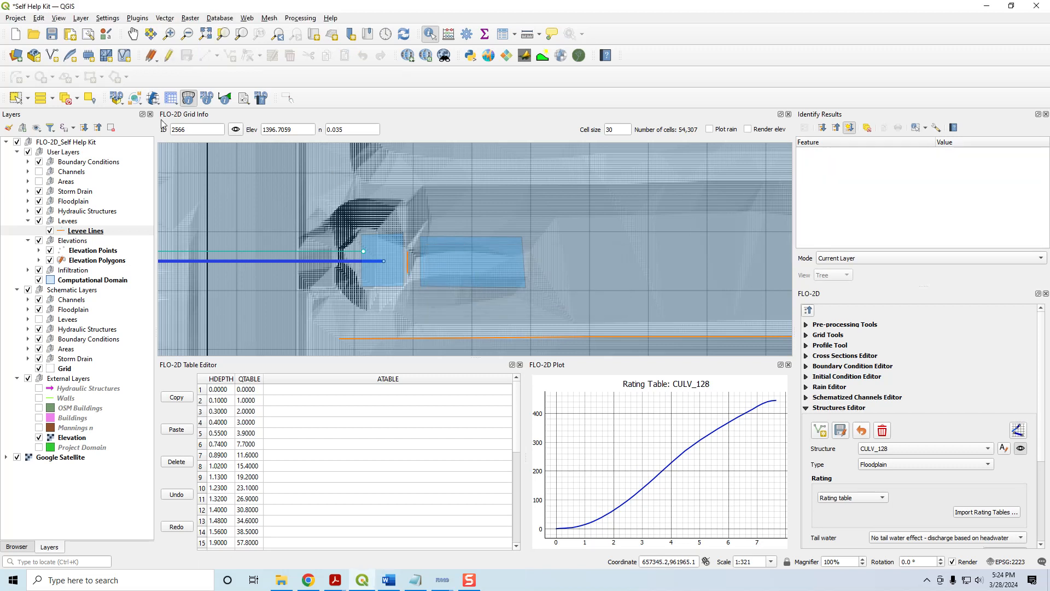
Step: Save the Elevation Polygons edits and create schematic levee layers from the user levees, using only user levee lines as the crest elevation source
left_click(186, 96)
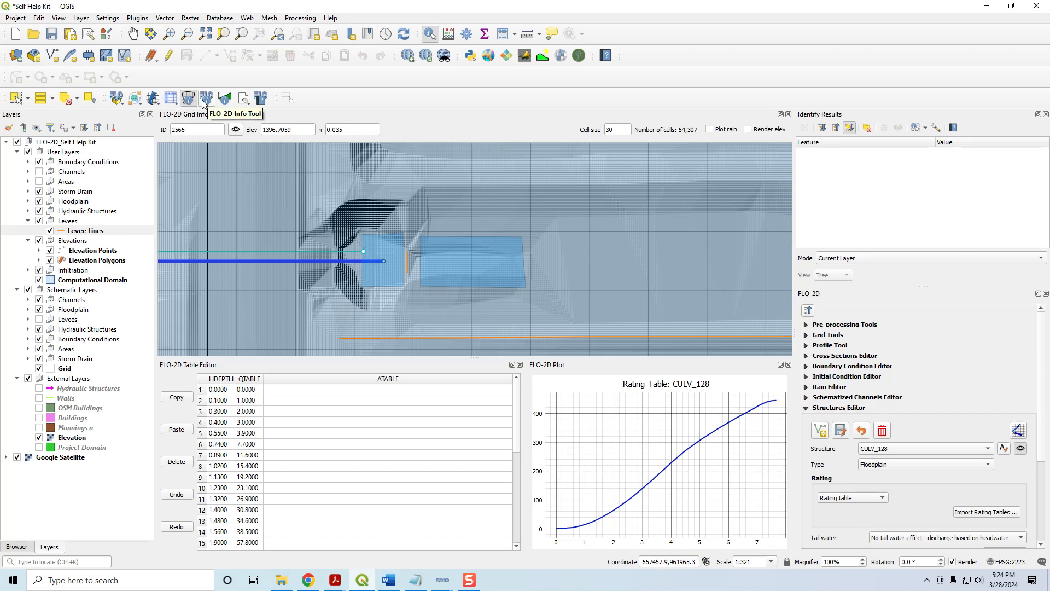
left_click(172, 99)
left_click(188, 164)
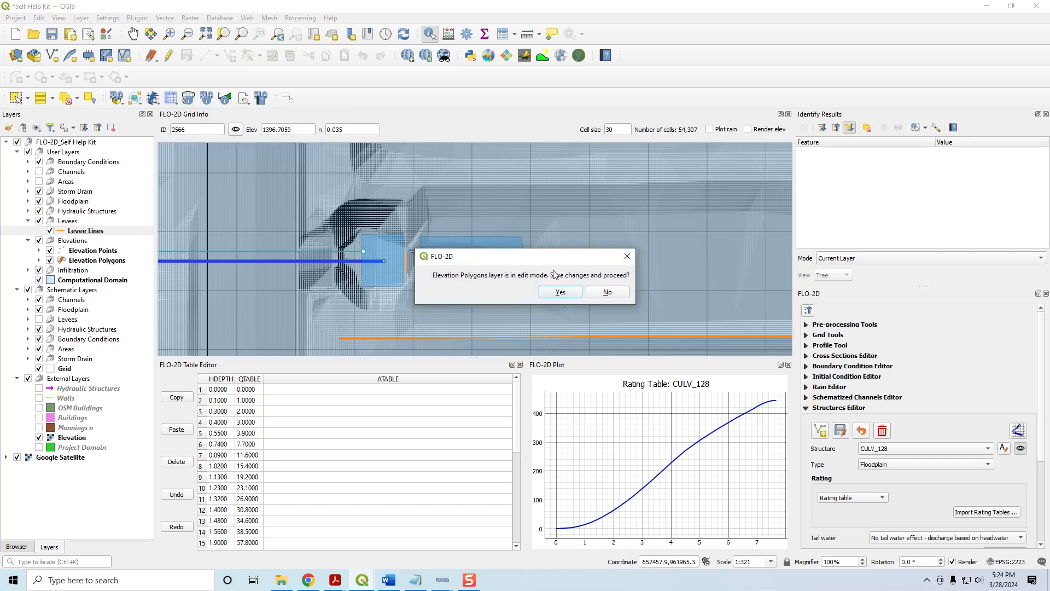
left_click(559, 292)
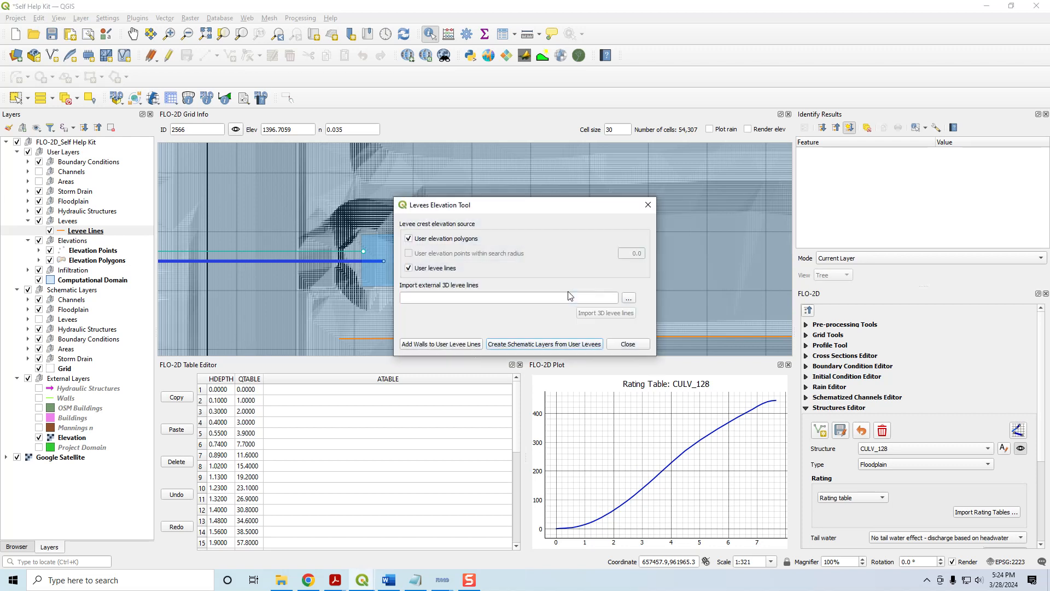
left_click_drag(510, 214, 656, 195)
left_click(555, 219)
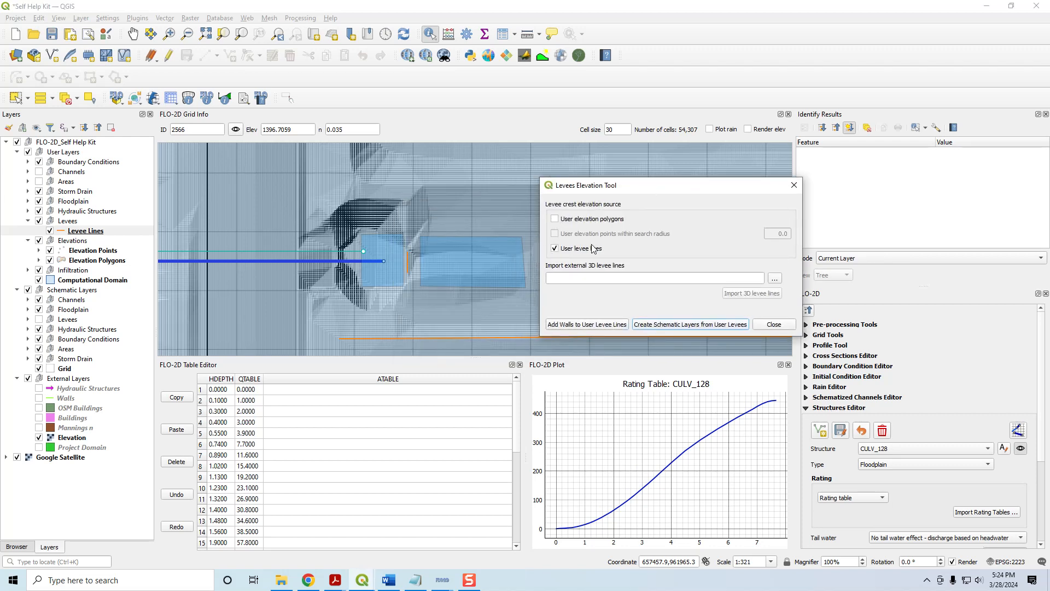
left_click(676, 324)
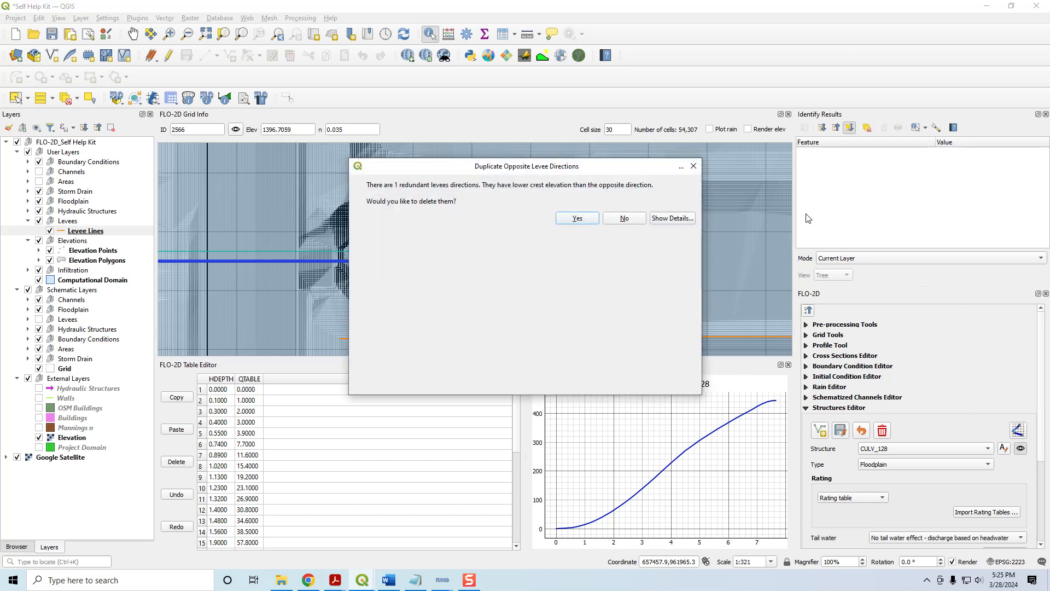
Step: Delete the redundant opposite levee directions, and check the schematic levees by briefly showing their layer group
left_click(578, 218)
left_click(584, 314)
left_click(39, 319)
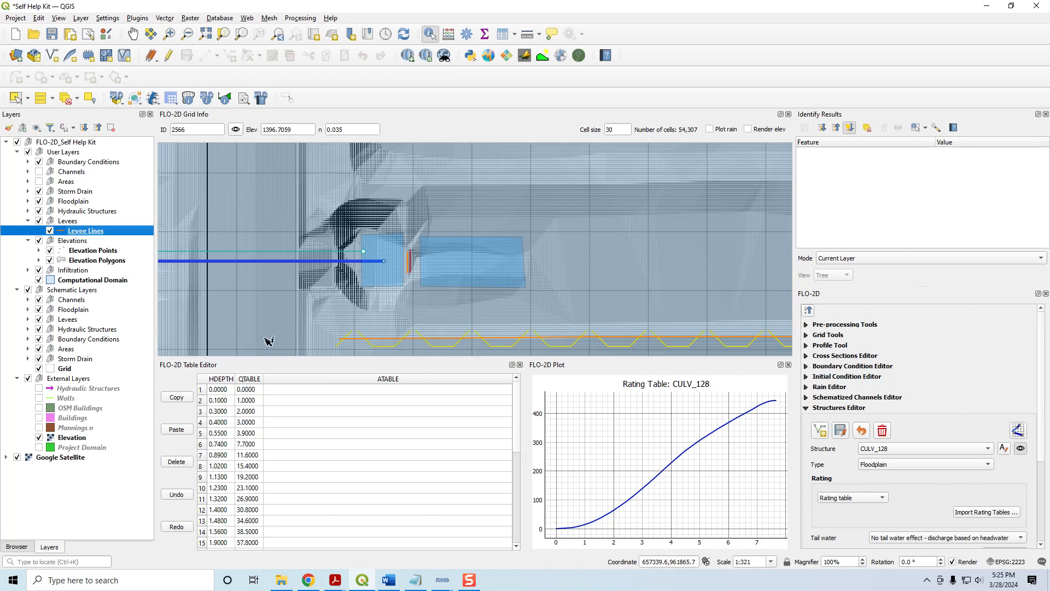
left_click(40, 319)
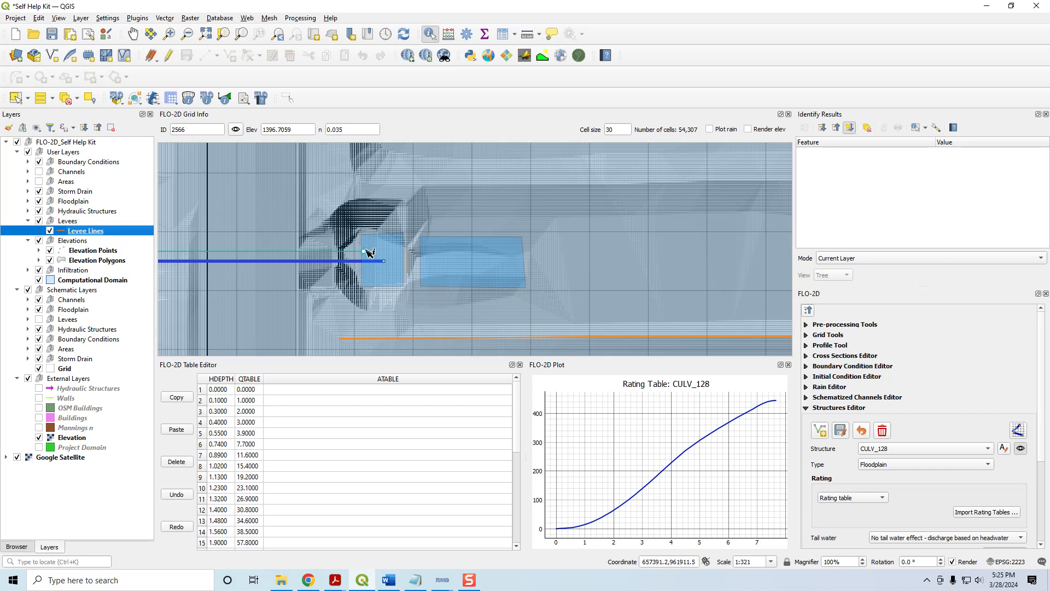
Step: Start editing the Structure Lines layer and move the west end vertex of the culvert line farther west, beyond the headwall
left_click_drag(366, 269, 518, 262)
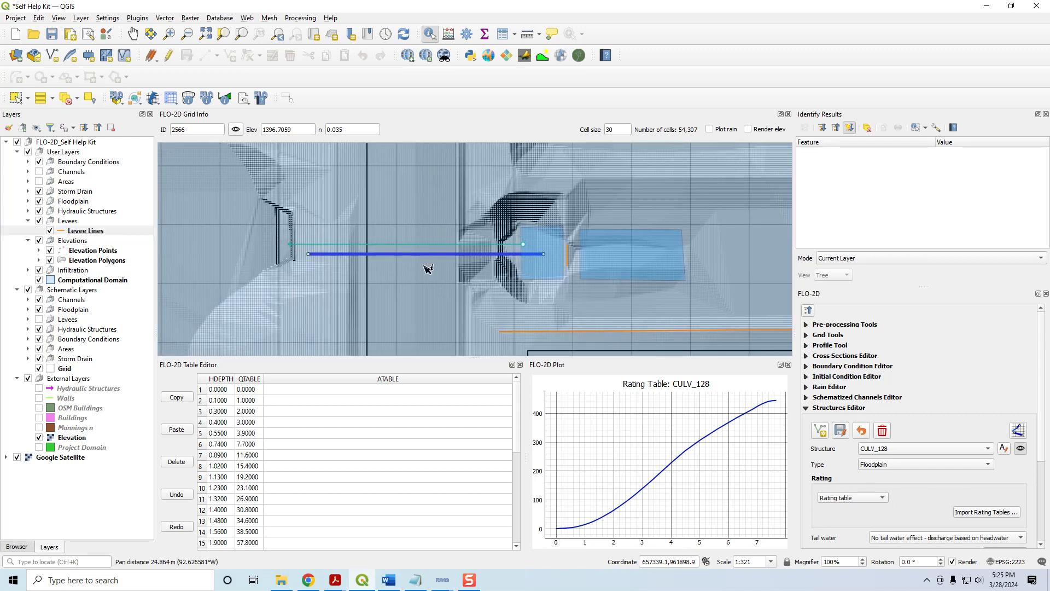
left_click(519, 243)
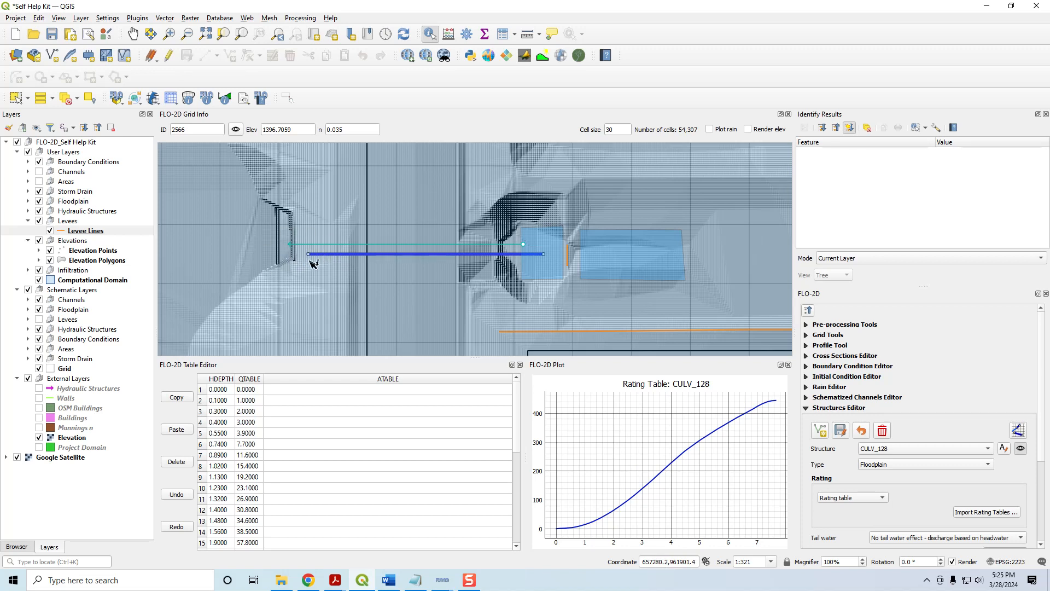
left_click_drag(361, 266, 486, 266)
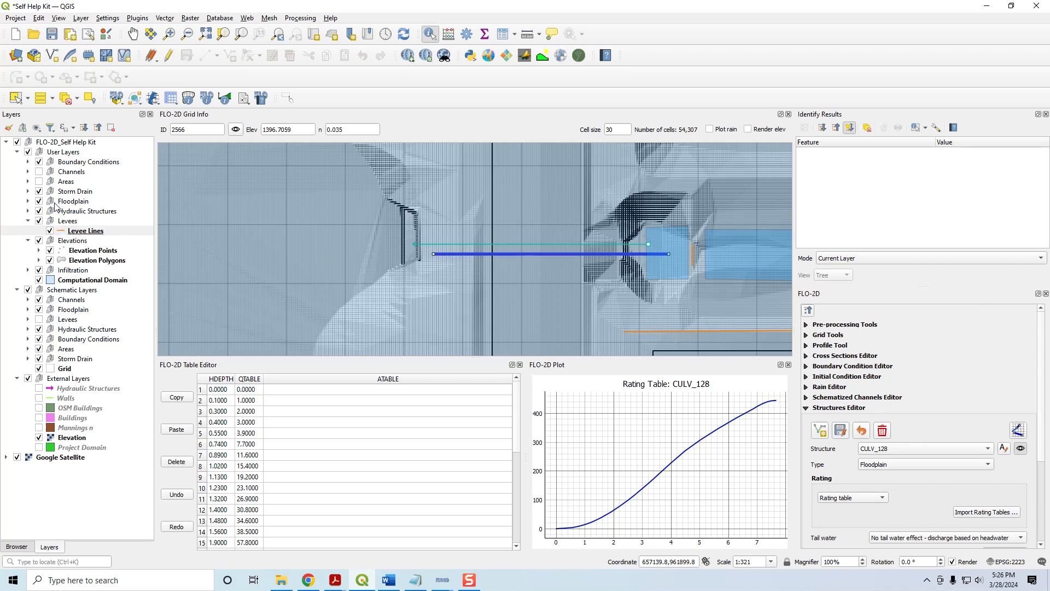
left_click(28, 211)
left_click(80, 221)
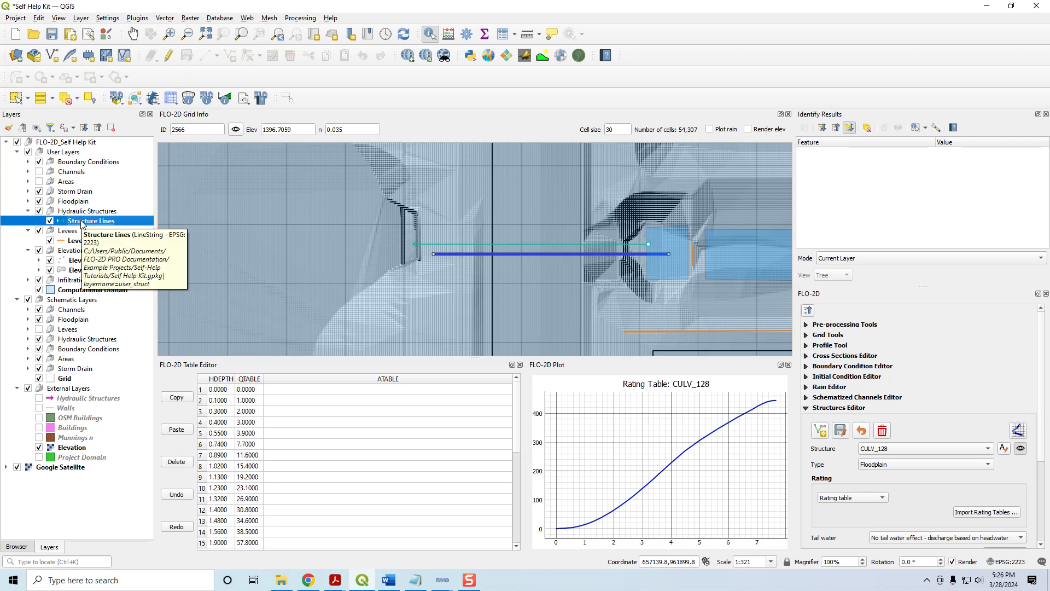
left_click(166, 57)
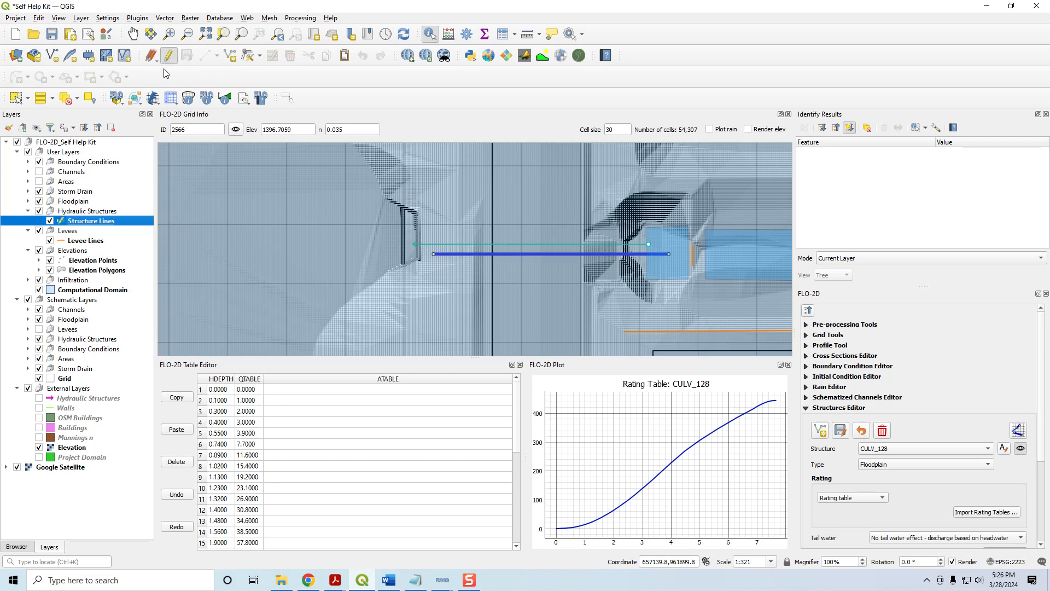
left_click(247, 55)
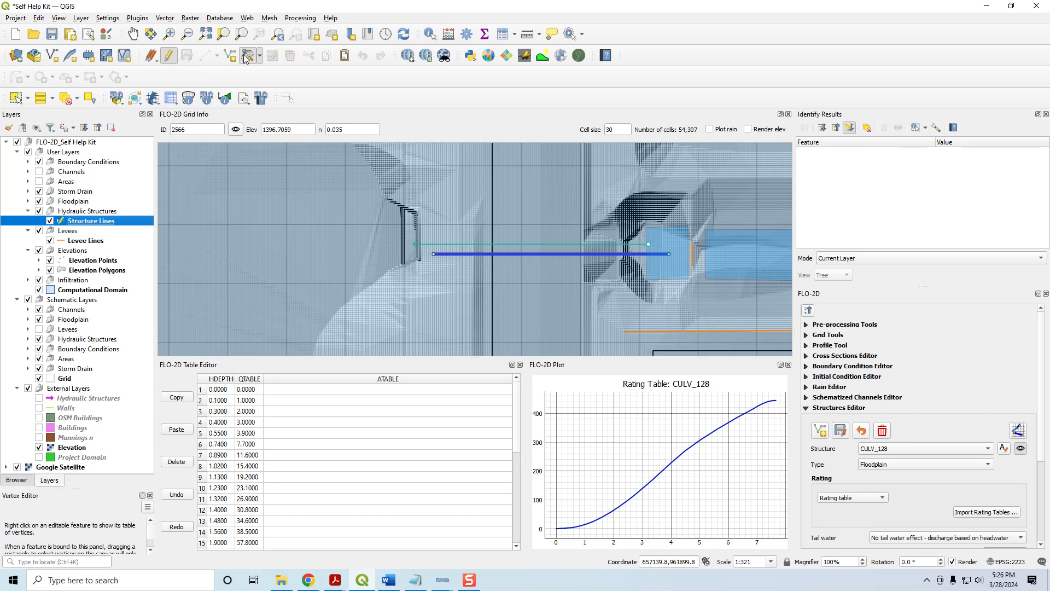
left_click(372, 244)
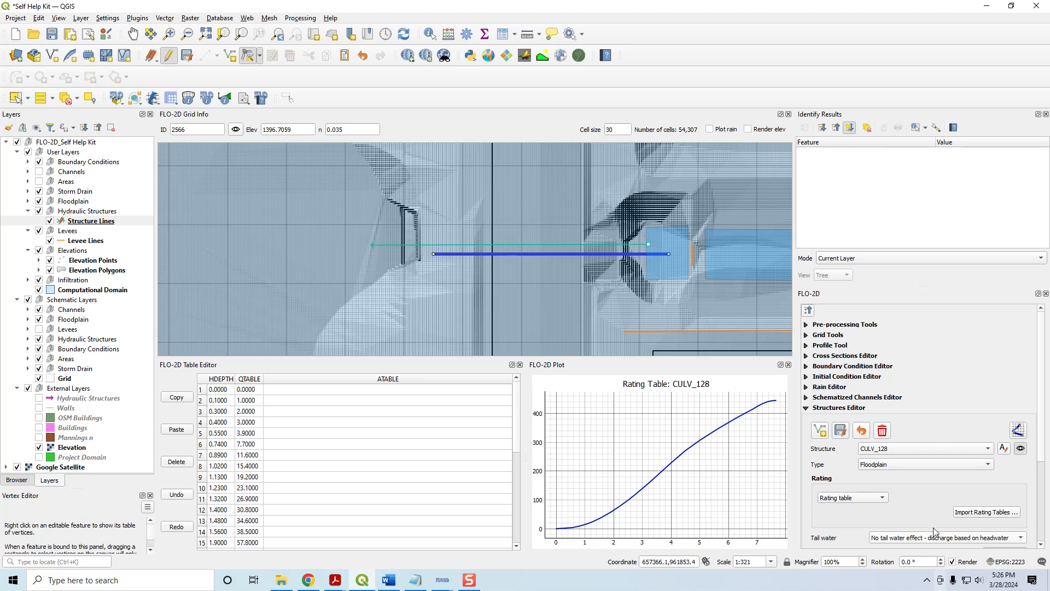
Step: Select structure CULV_009 and move the south end vertex of its structure line farther south, beyond the headwall
left_click(914, 453)
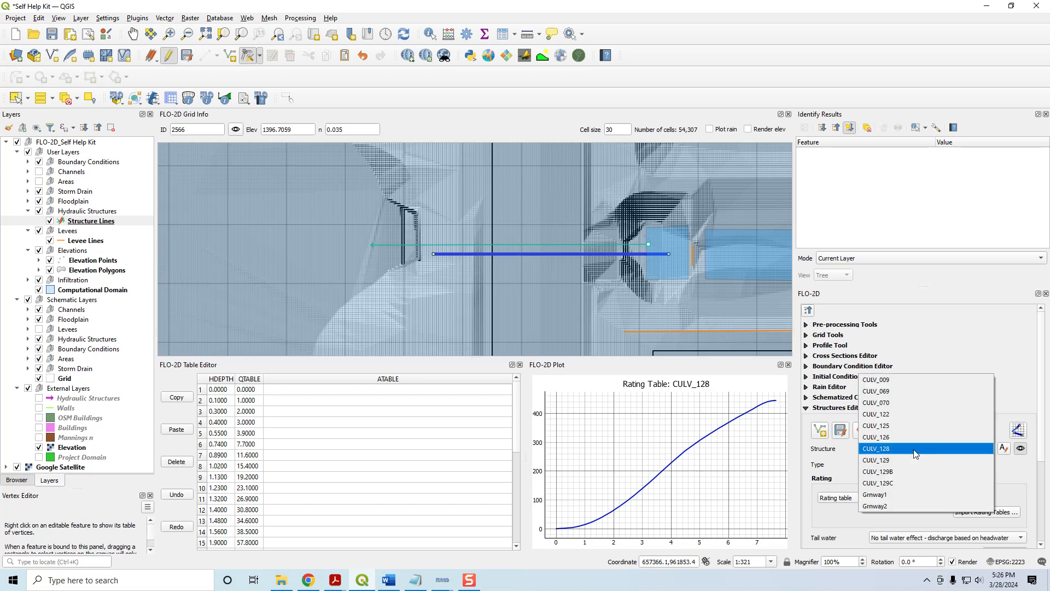
left_click(907, 382)
left_click_drag(535, 309, 587, 126)
scroll(574, 203, "down", 1)
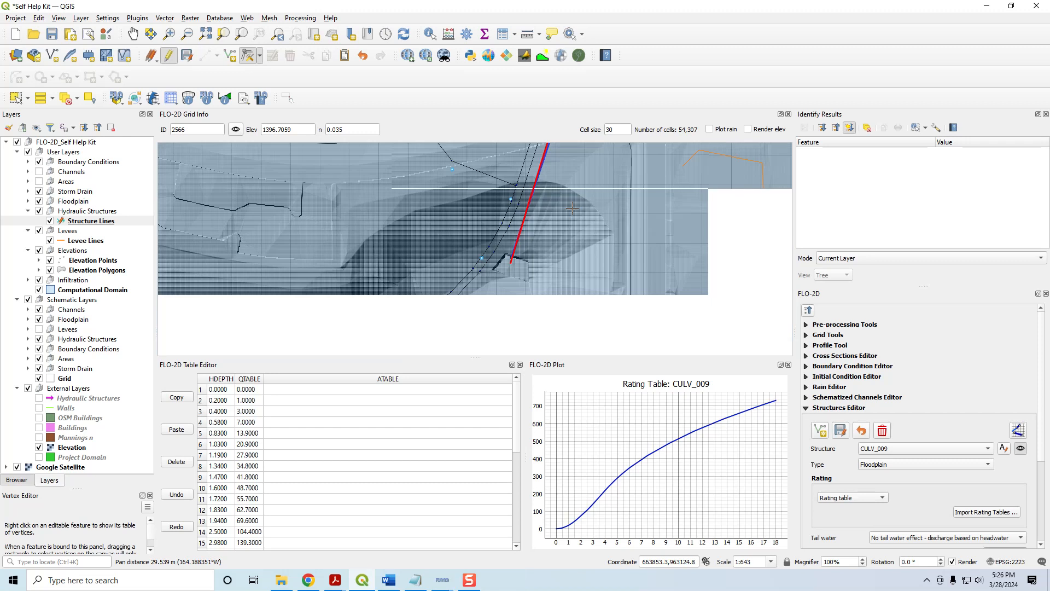
scroll(537, 275, "up", 1)
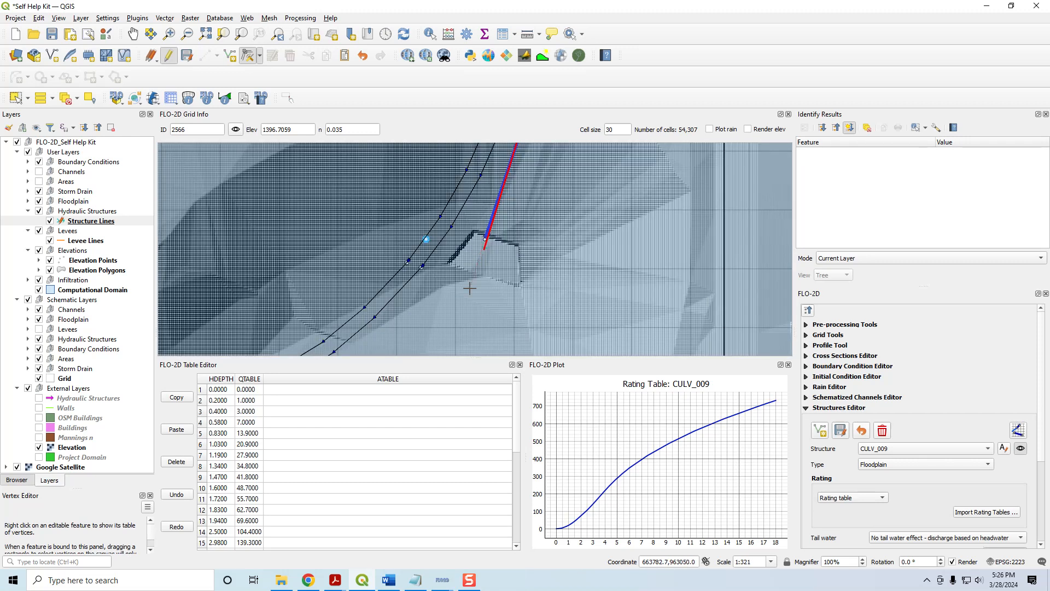
left_click(480, 292)
Step: Go through the remaining structures from CULV_069 to Grnway2 and examine how each line's ends sit on the terrain
left_click(897, 449)
left_click(897, 458)
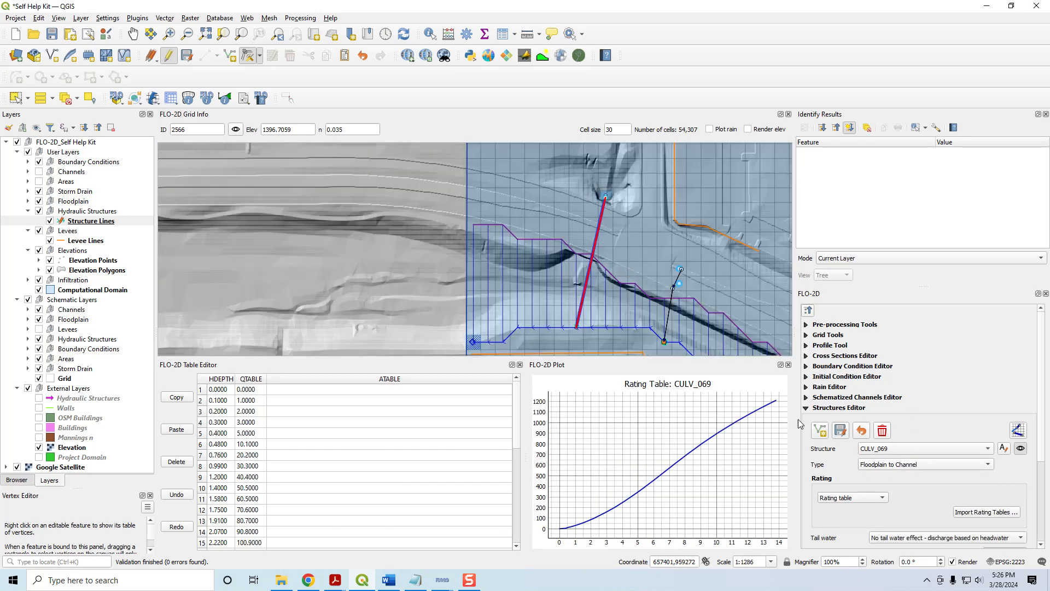
scroll(875, 453, "down", 3)
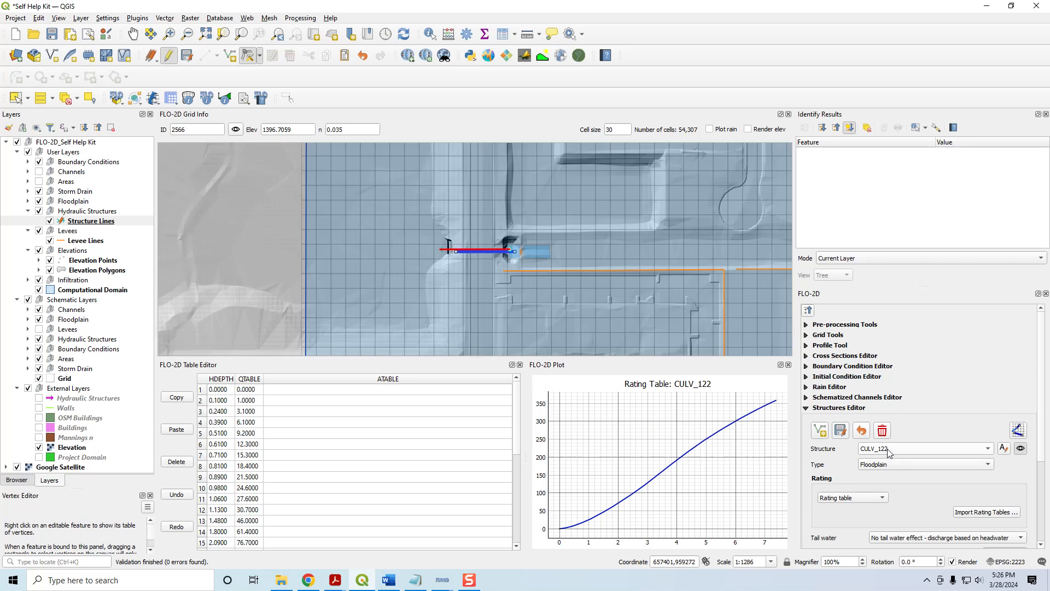
scroll(888, 451, "down", 1)
scroll(888, 452, "down", 1)
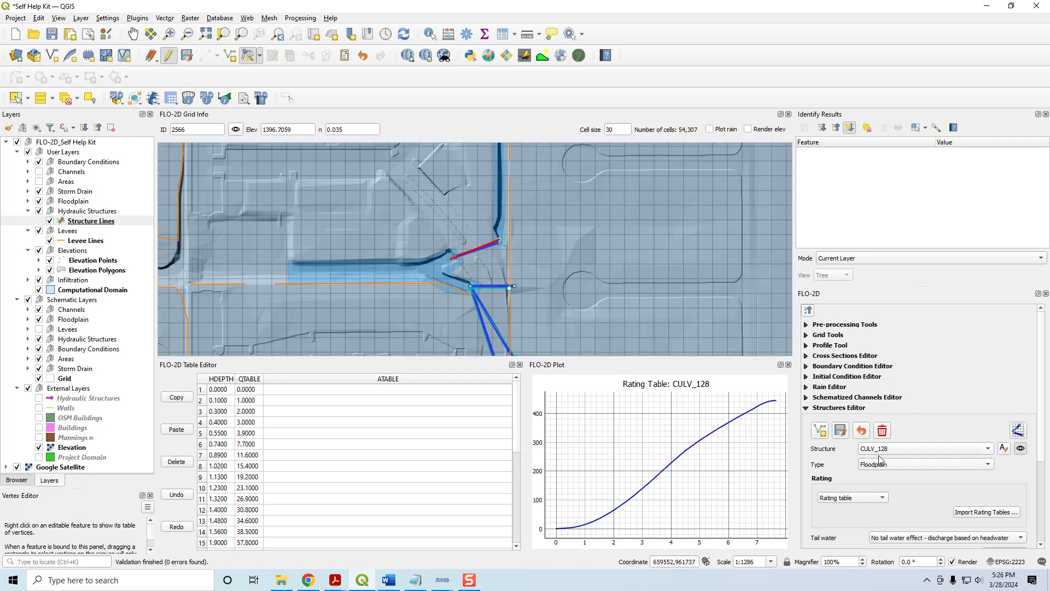
scroll(887, 454, "down", 1)
scroll(887, 454, "down", 1)
scroll(887, 454, "down", 1)
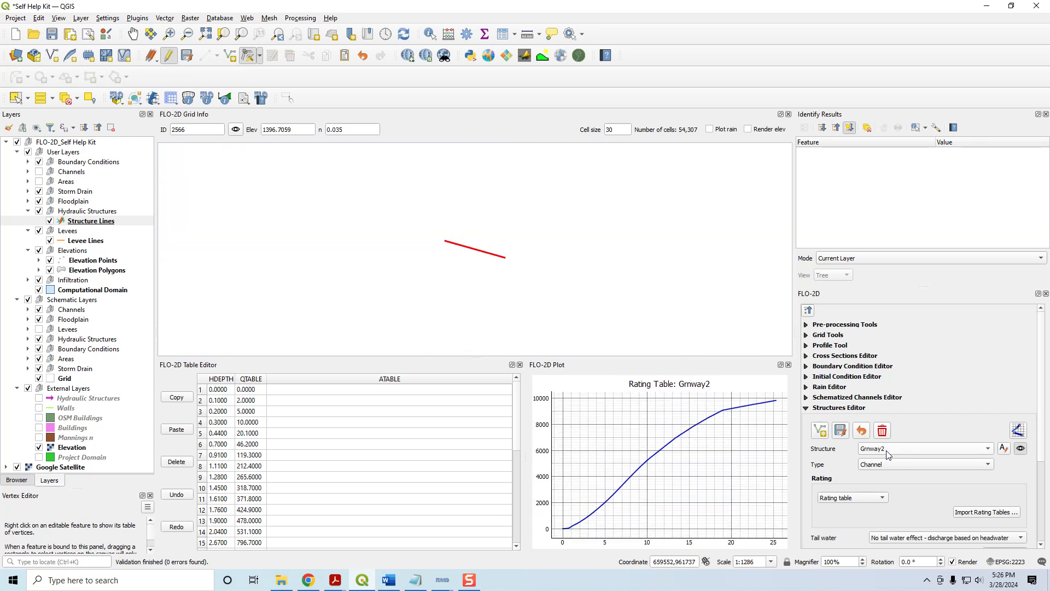
Step: Close the identify results and reopen the Structures Editor with more room
left_click(807, 408)
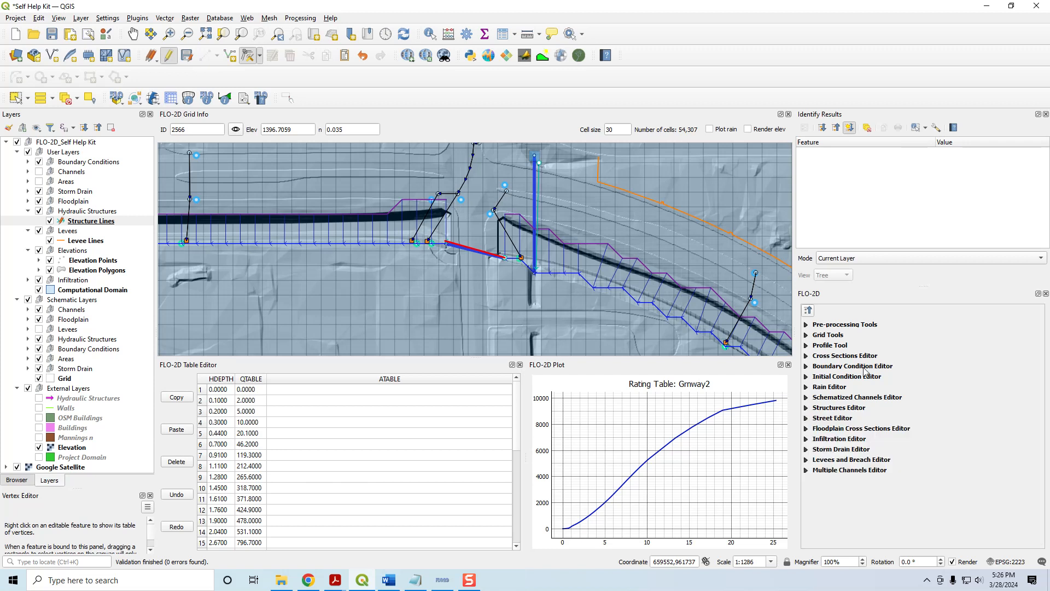
left_click(84, 224)
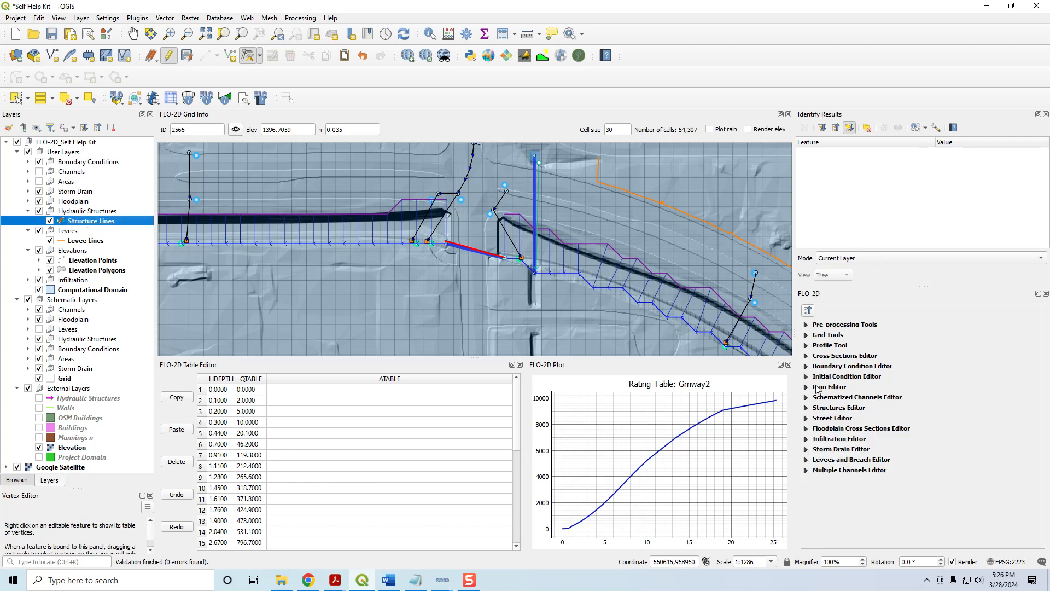
left_click(806, 397)
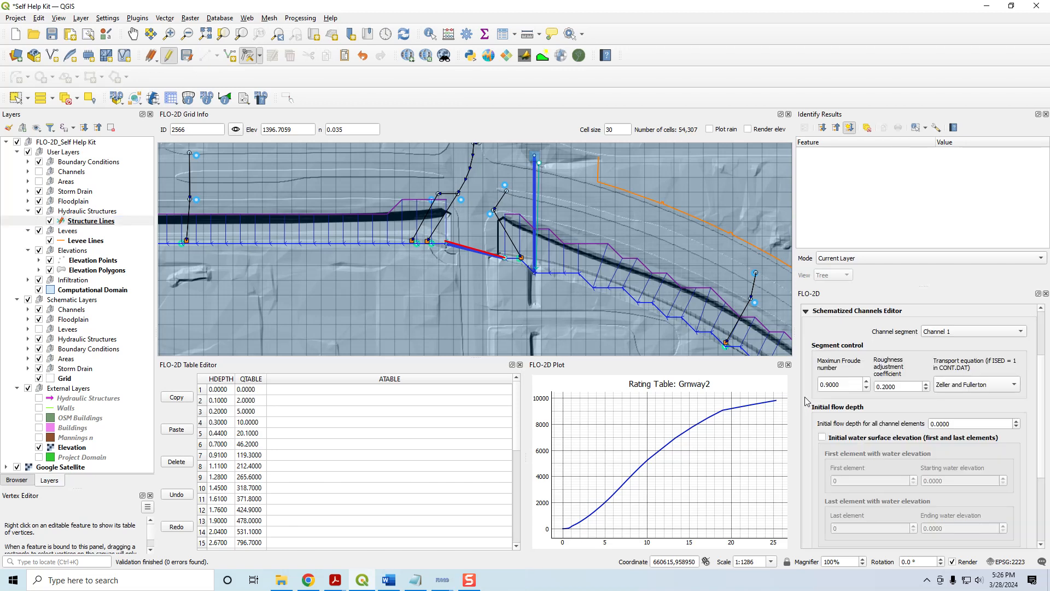
left_click(805, 310)
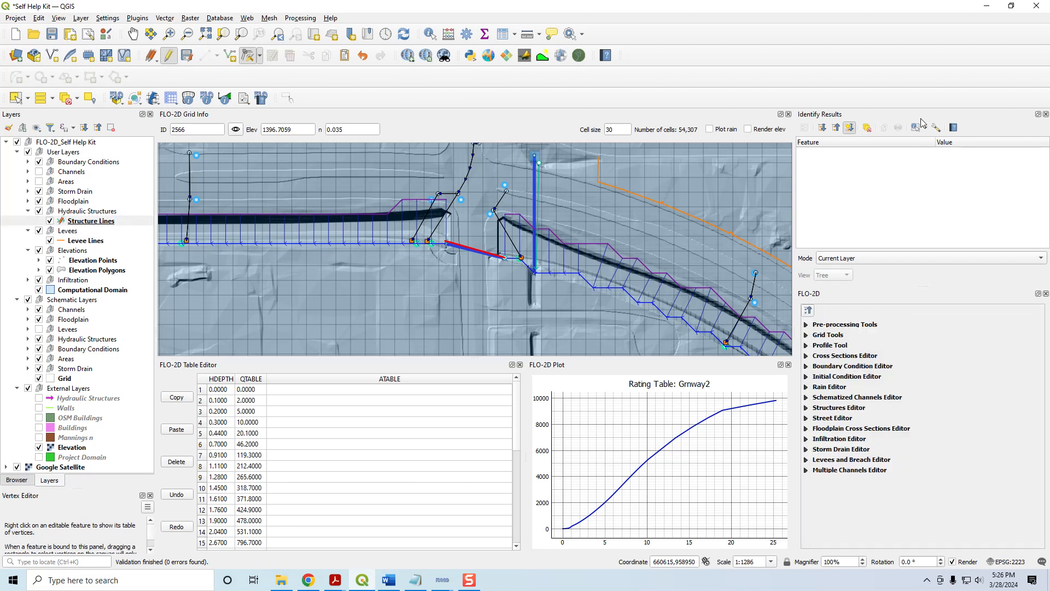
left_click(1046, 113)
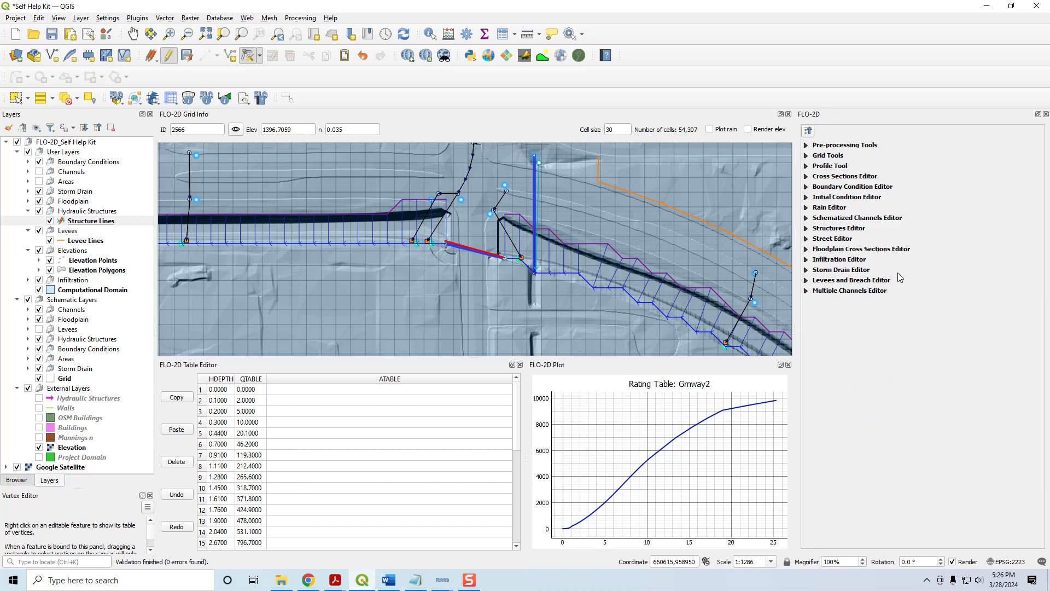
left_click(806, 228)
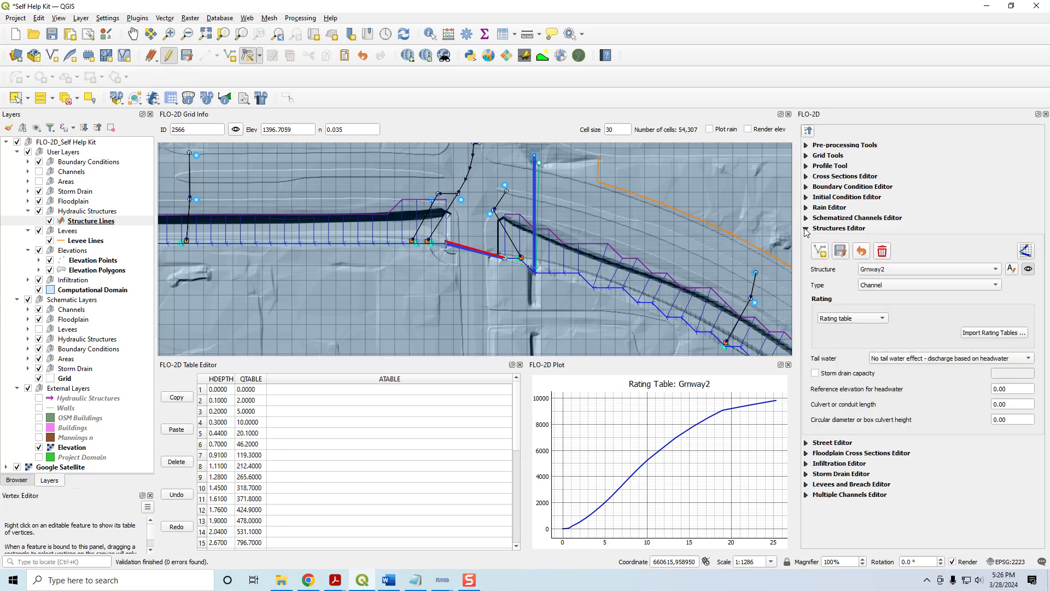
Step: Schematize the structures, overwriting the existing ones, and examine the schematic line of the westernmost culvert
left_click(1026, 252)
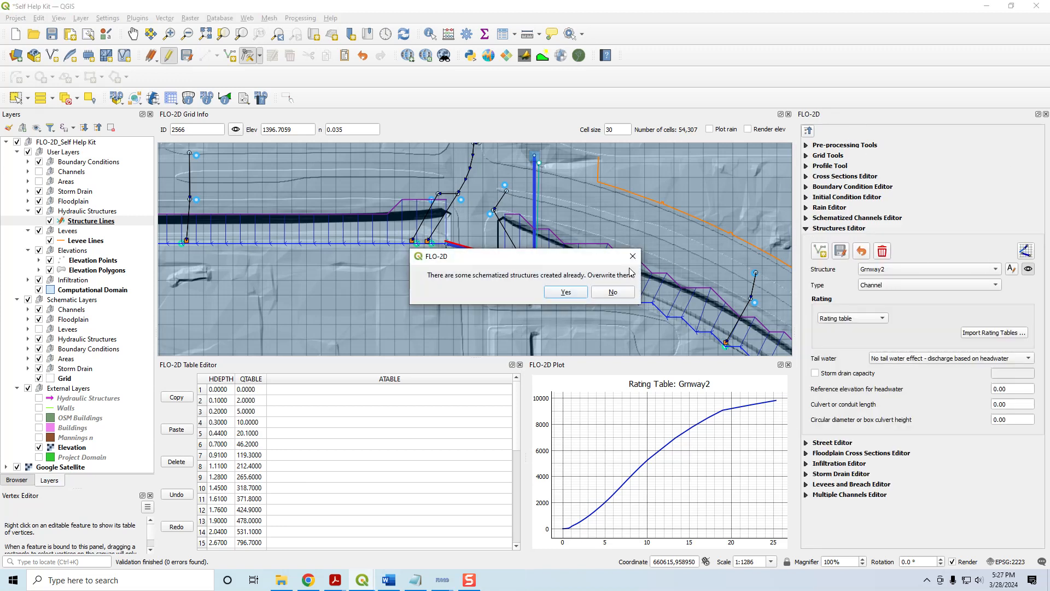
left_click(573, 294)
left_click(605, 305)
scroll(459, 251, "down", 3)
left_click_drag(339, 144, 415, 316)
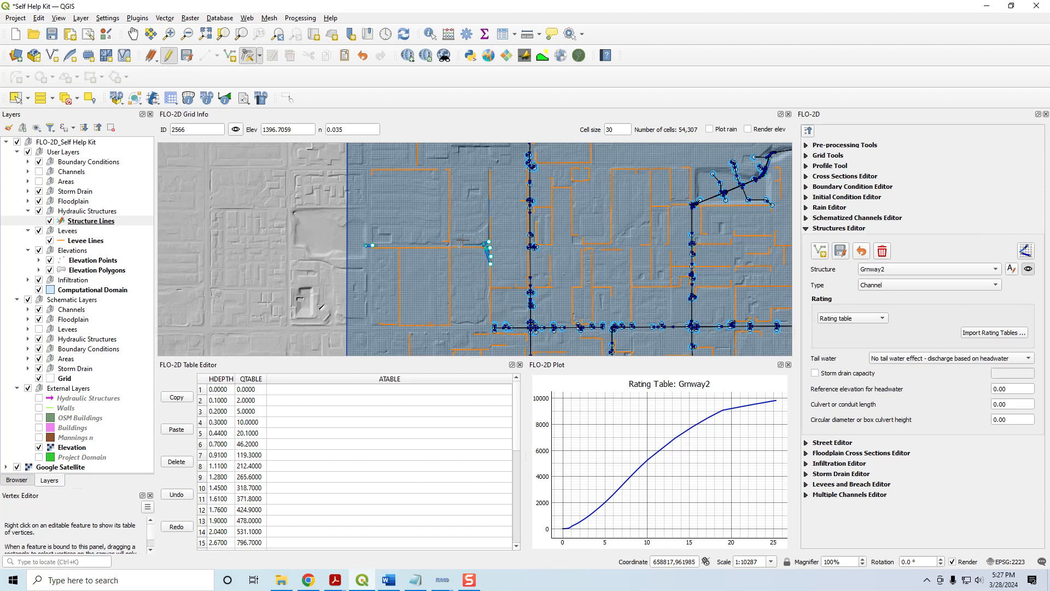
scroll(759, 284, "up", 3)
left_click_drag(293, 294, 729, 277)
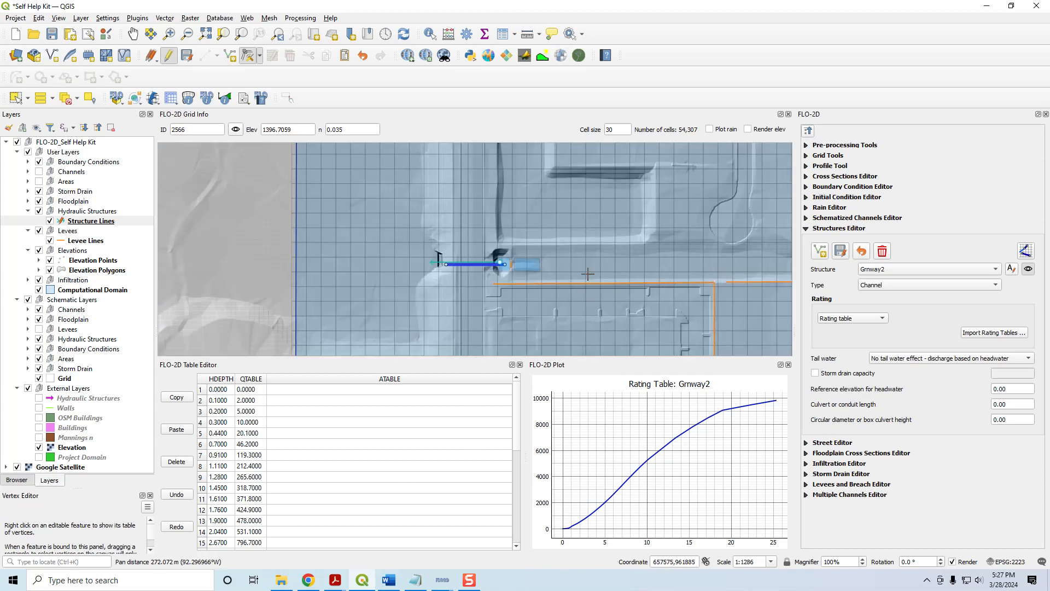
scroll(440, 266, "up", 2)
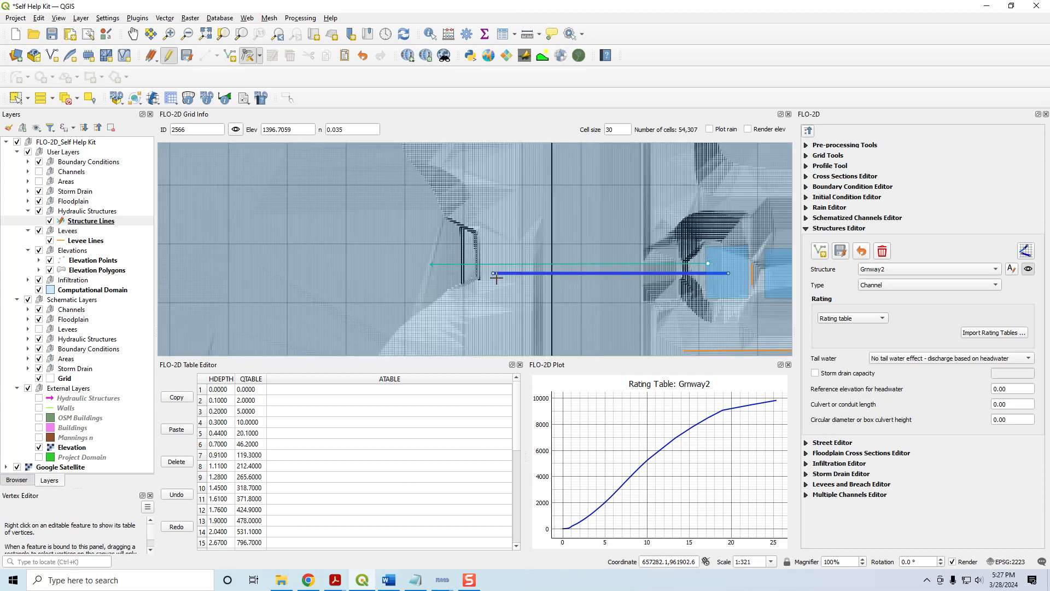
Step: Schematize the structures again with overwriting, and select CULV_122 to compare its user line with the schematic one
left_click(1026, 250)
left_click(566, 292)
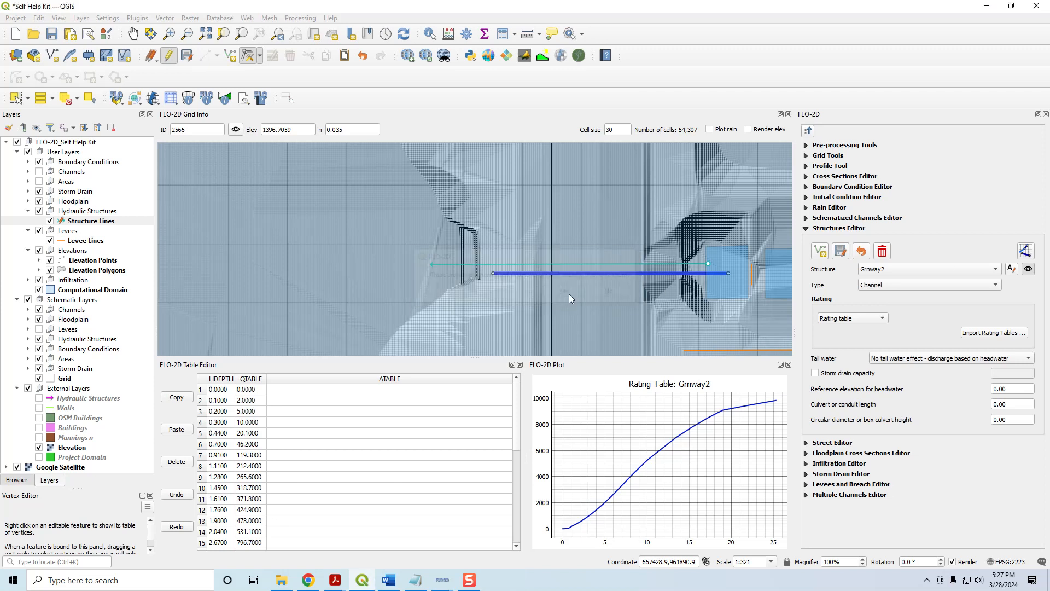
left_click(604, 306)
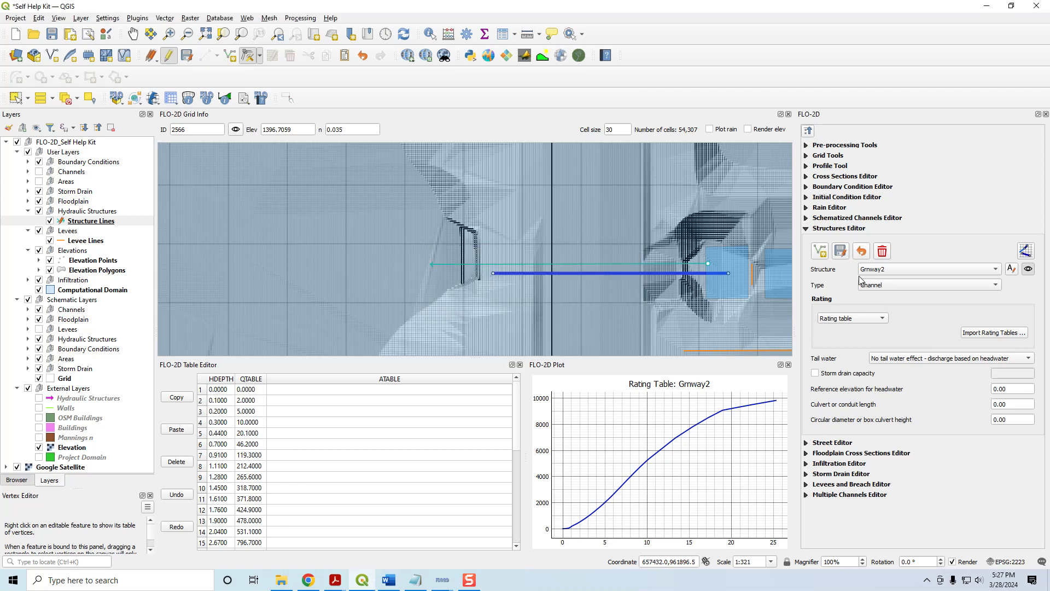
left_click(893, 273)
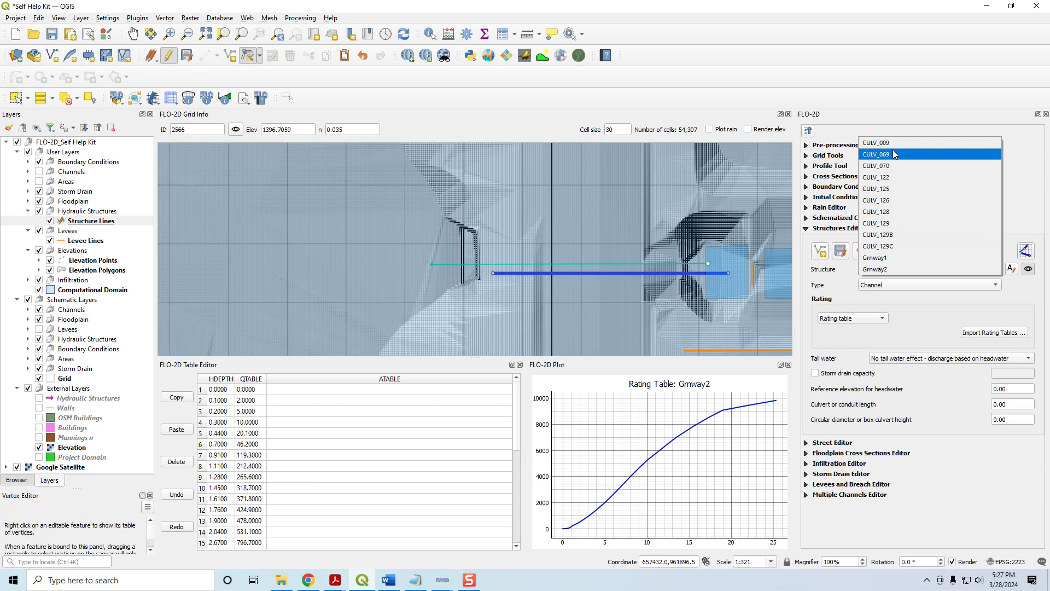
left_click(892, 176)
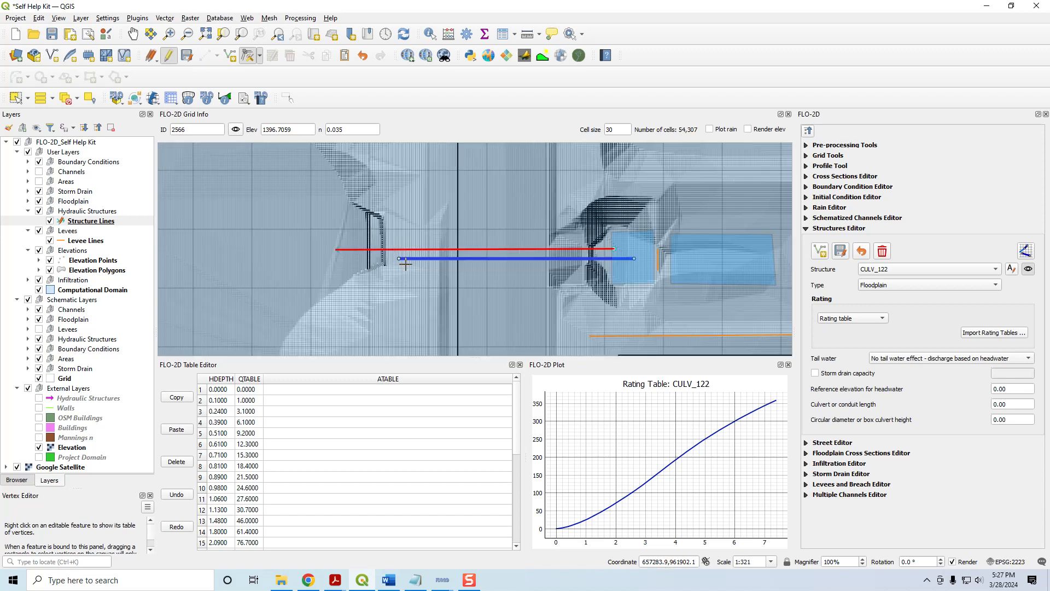
Step: Save the structure line edits and schematize the structures again, overwriting the existing ones
left_click(101, 220)
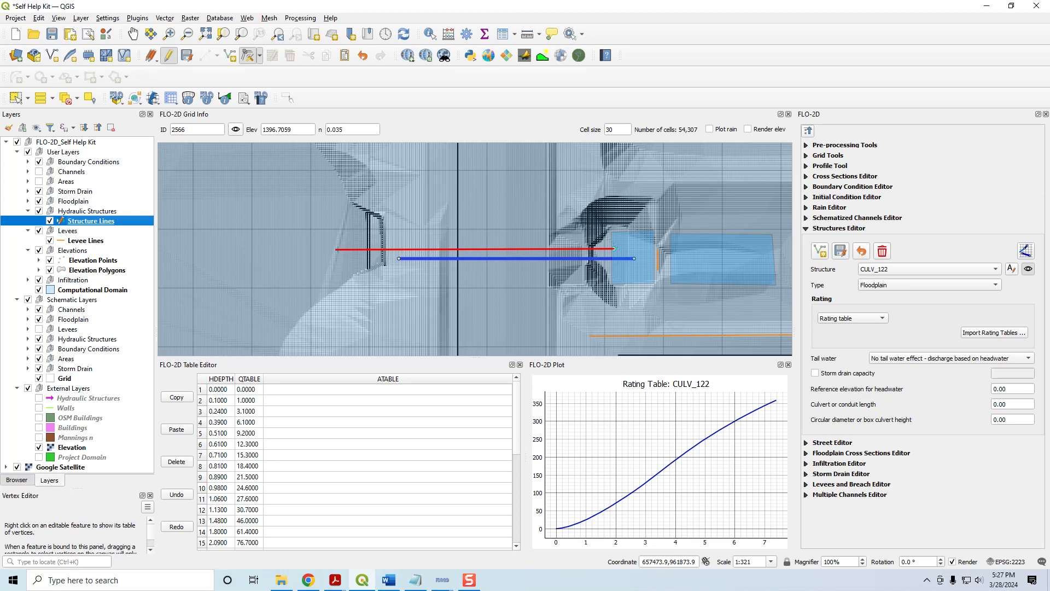
left_click(840, 251)
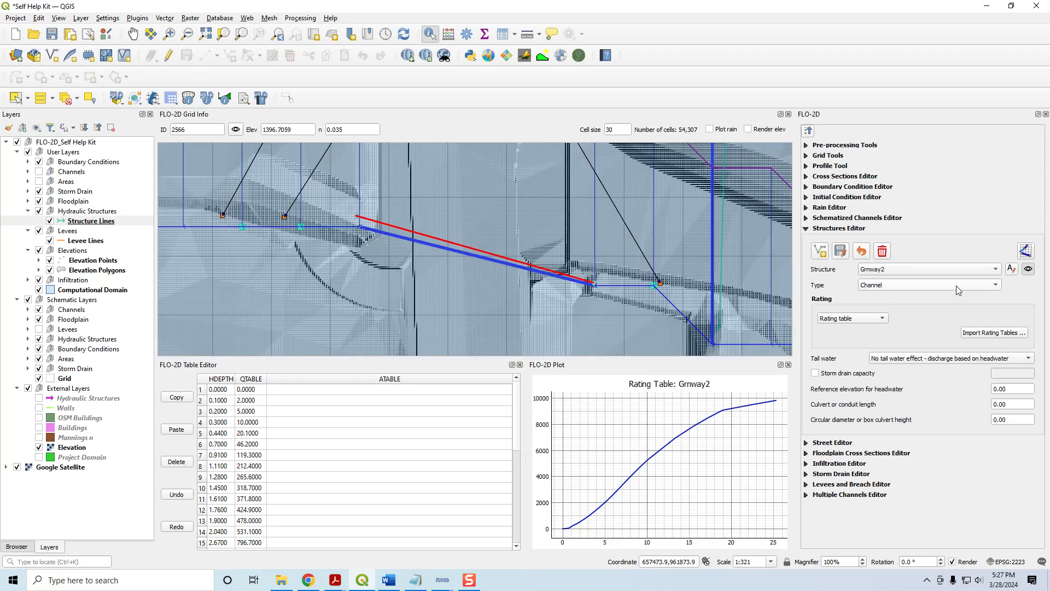
left_click(916, 272)
left_click(917, 274)
left_click(1026, 251)
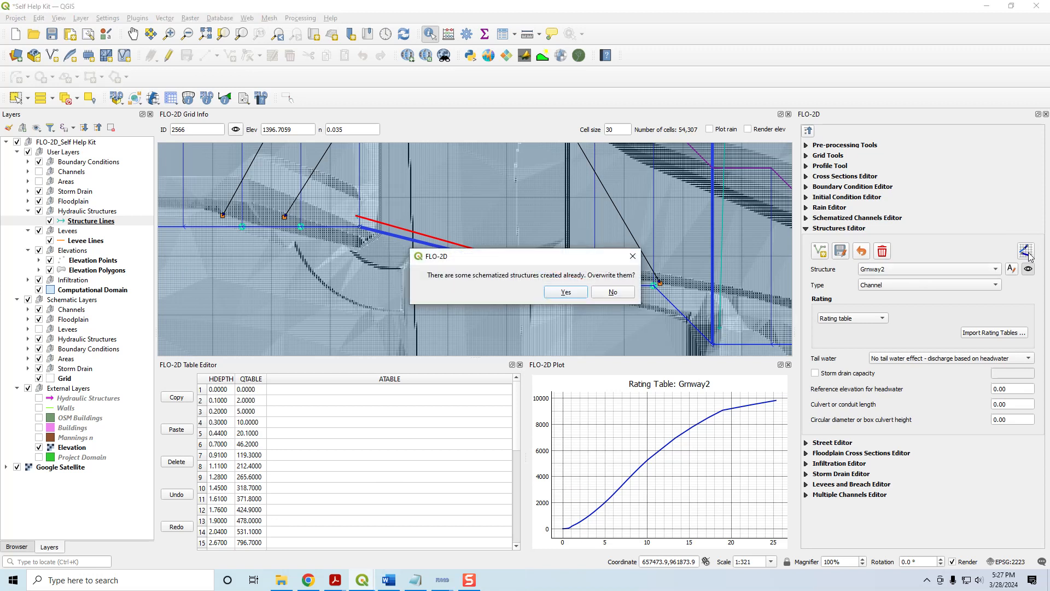
left_click(584, 293)
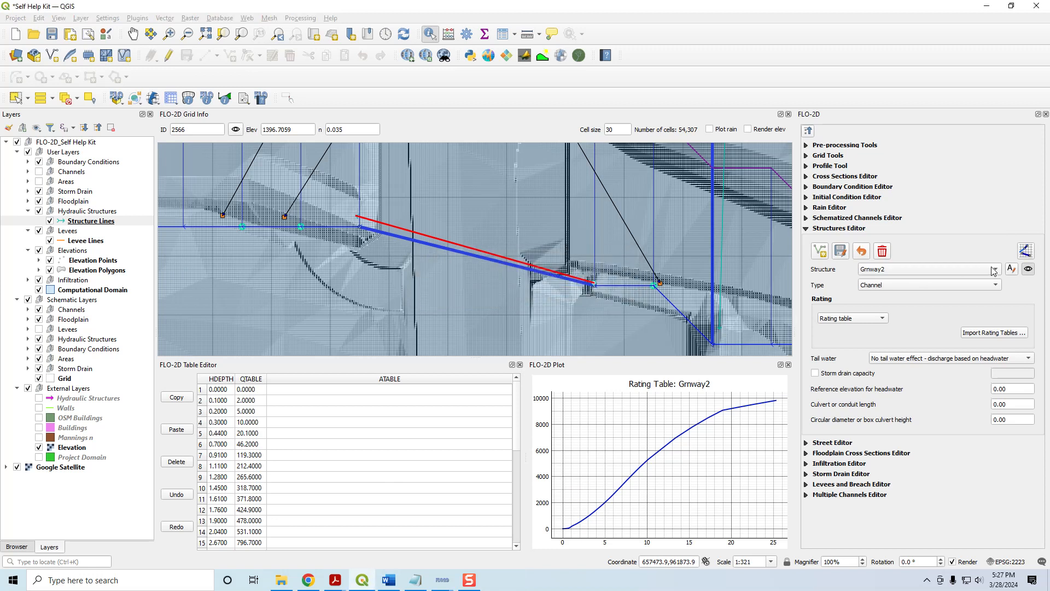
Step: Select CULV_122 and CULV_009 in turn and compare each user line with its schematic line at the ends
left_click(921, 269)
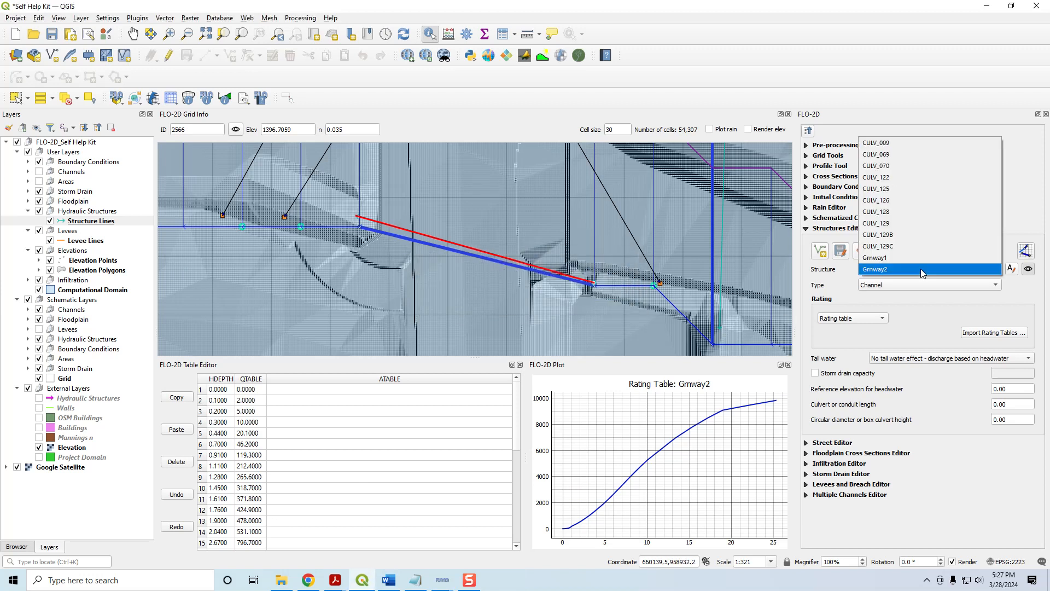
left_click(908, 177)
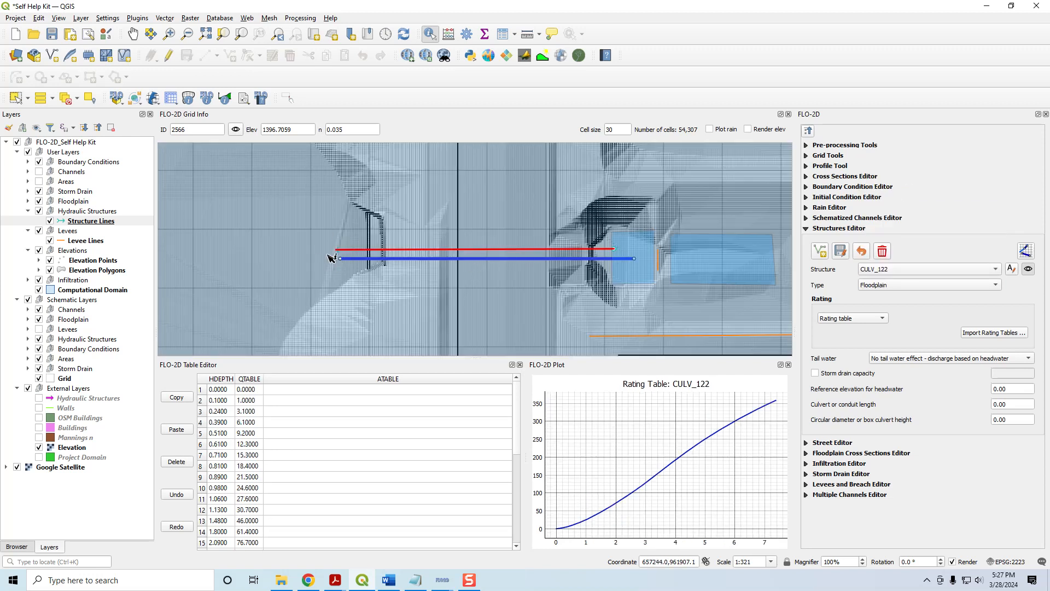
left_click(930, 269)
left_click(901, 234)
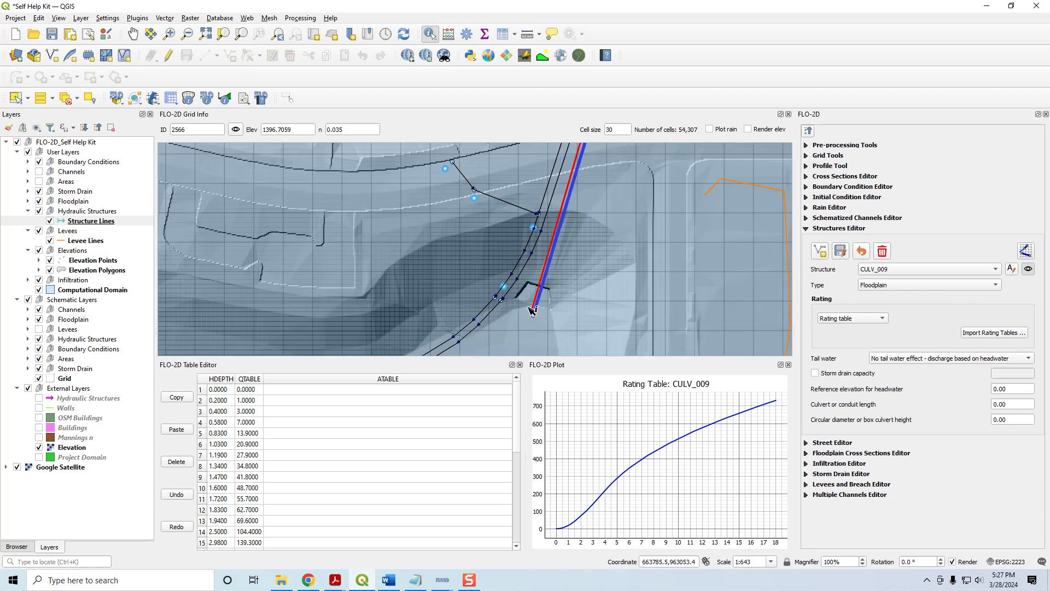
scroll(534, 322, "up", 1)
left_click_drag(533, 323, 524, 291)
scroll(512, 294, "down", 1)
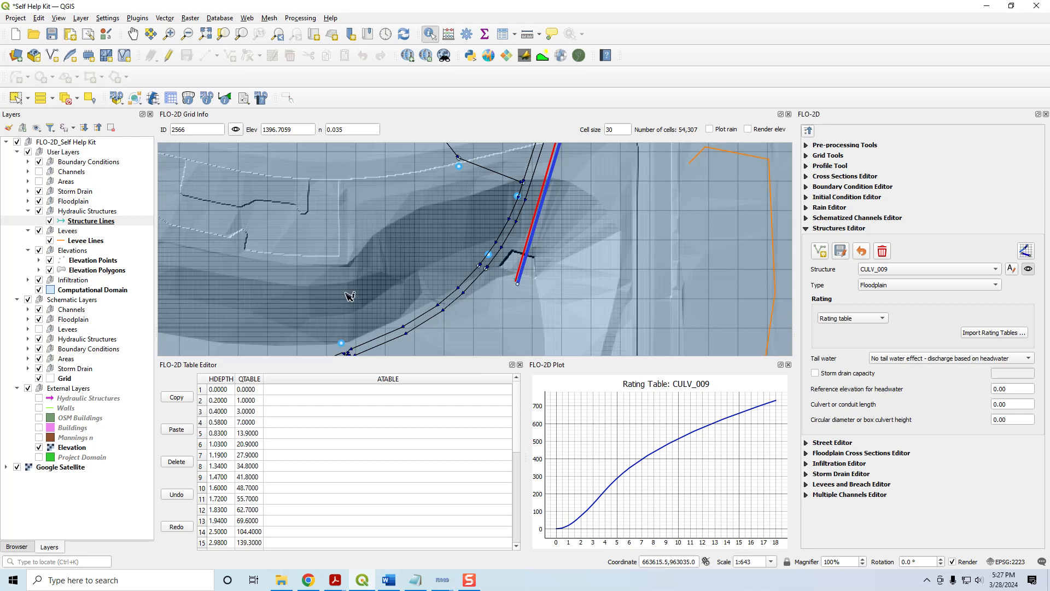
Step: Collapse the Hydraulic Structures and Levees user layer groups and open the attribute table of the Elevation Polygons layer
left_click(28, 210)
left_click(50, 230)
left_click(28, 220)
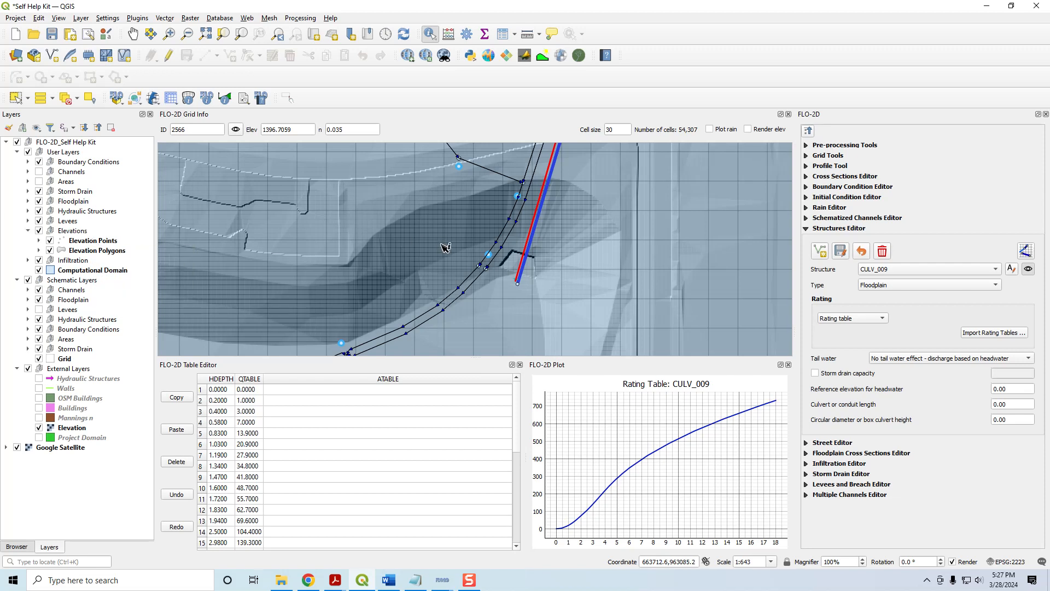
left_click(73, 252)
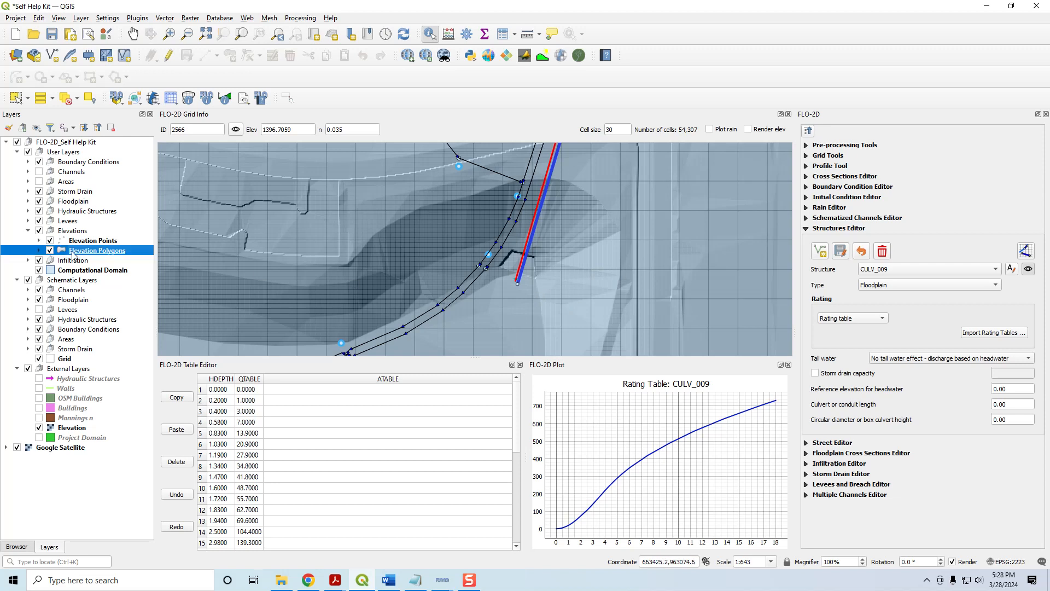
right_click(73, 254)
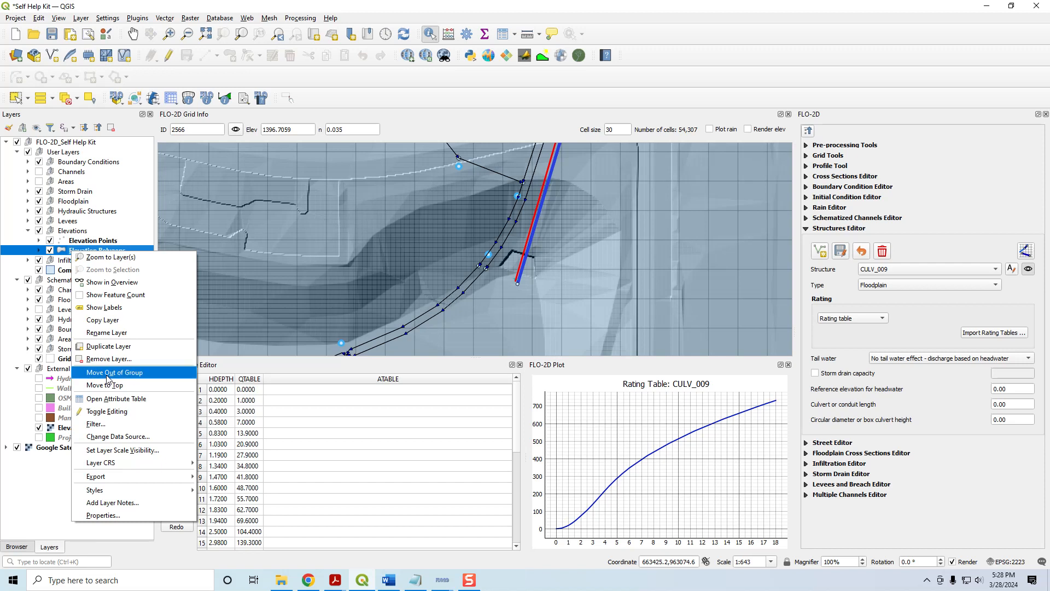
left_click(96, 399)
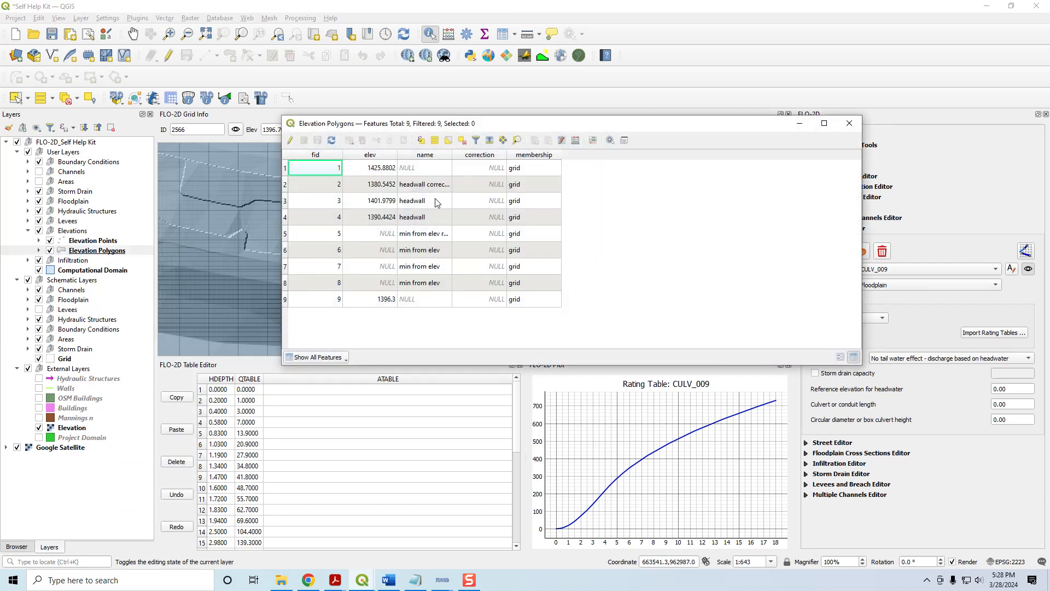
Step: Select elevation polygon 1 in the attribute table and zoom to it to examine its location at the culvert end
left_click_drag(486, 124, 618, 123)
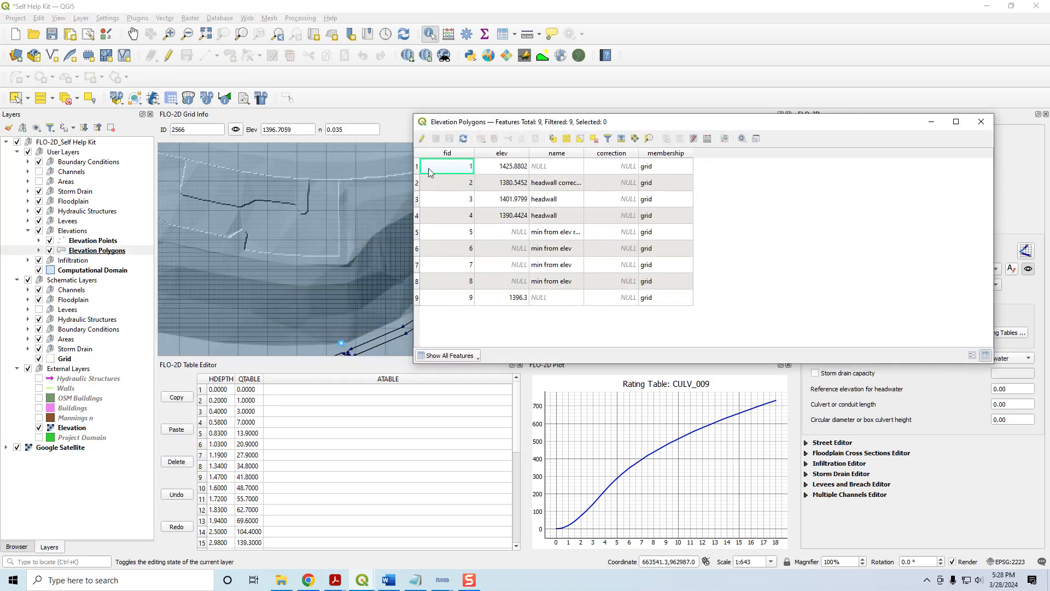
left_click(416, 166)
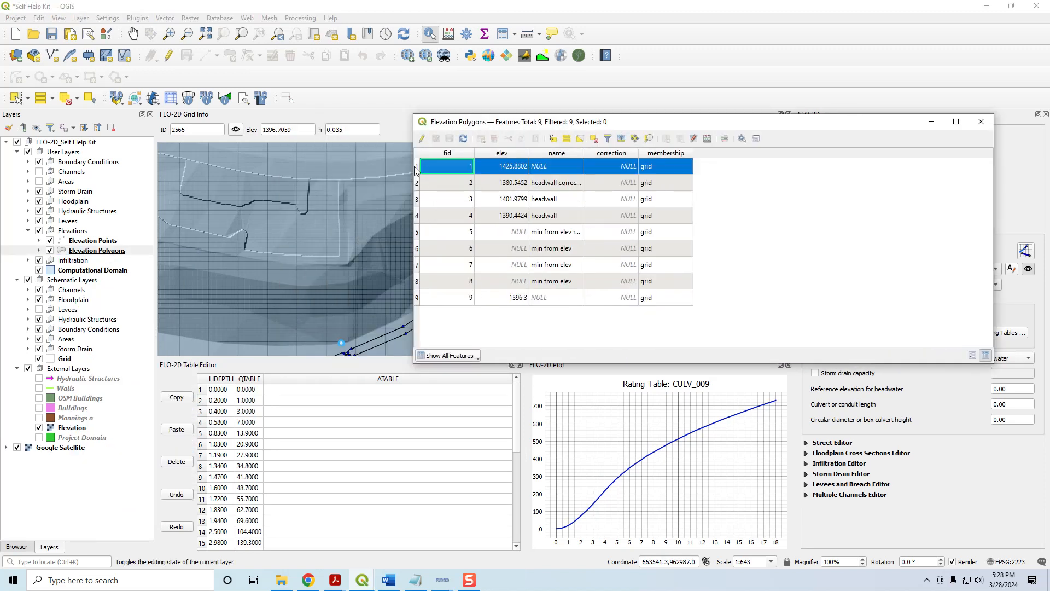
left_click(649, 139)
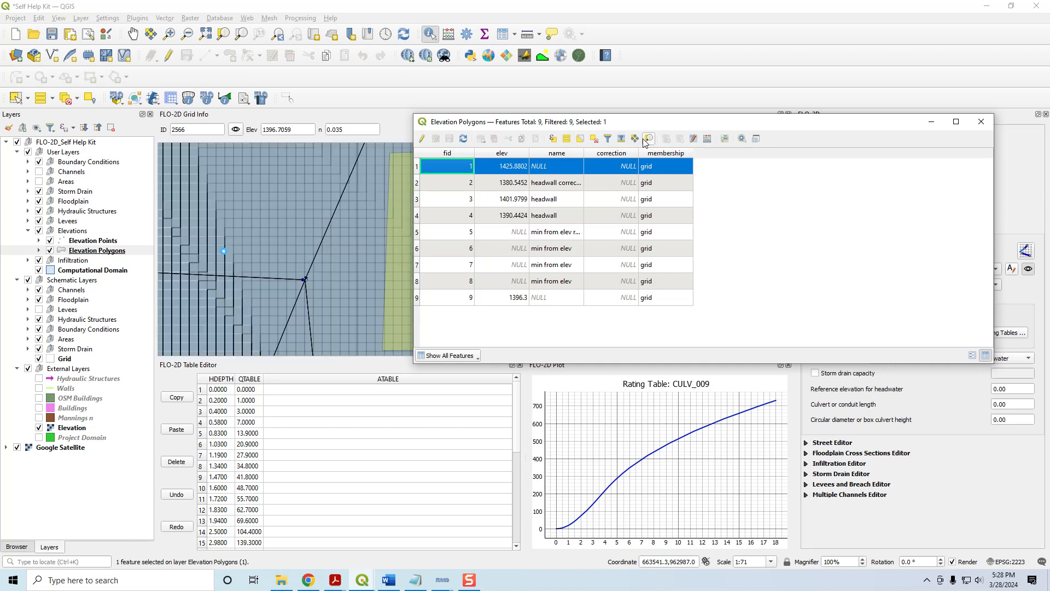
left_click_drag(514, 125, 777, 86)
scroll(562, 217, "down", 3)
left_click_drag(572, 240, 419, 272)
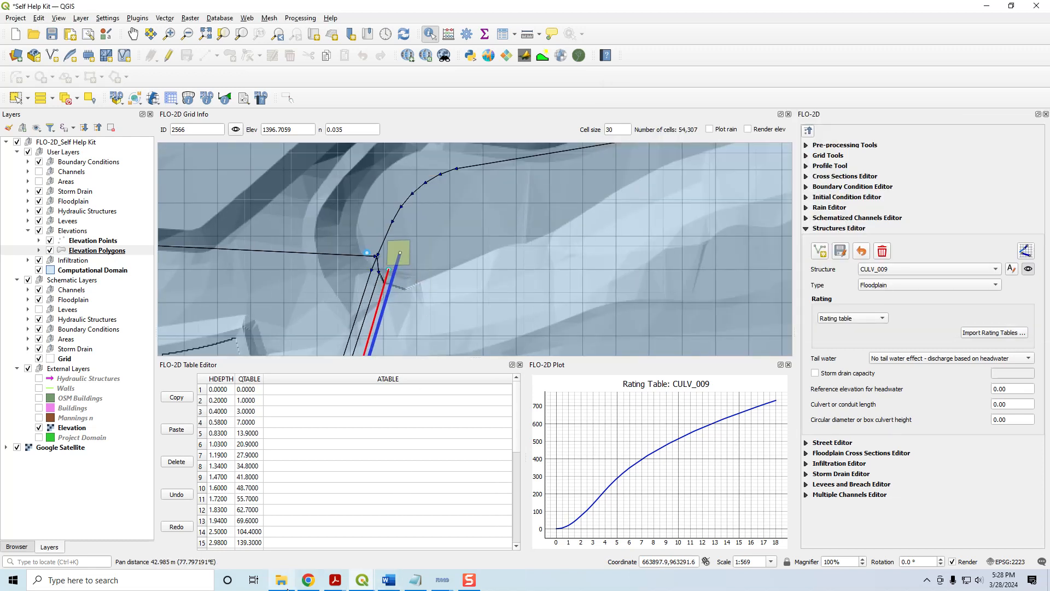
Step: Bring back the Elevation Polygons attribute table, enable editing, and name polygons 1 and 2 "headwall"
left_click(281, 580)
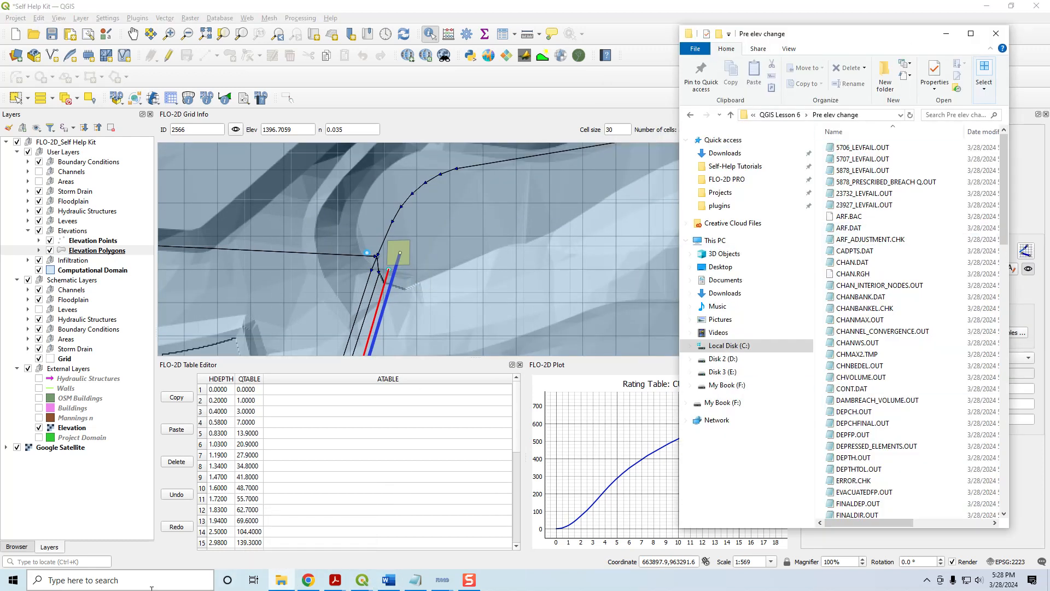
left_click(944, 34)
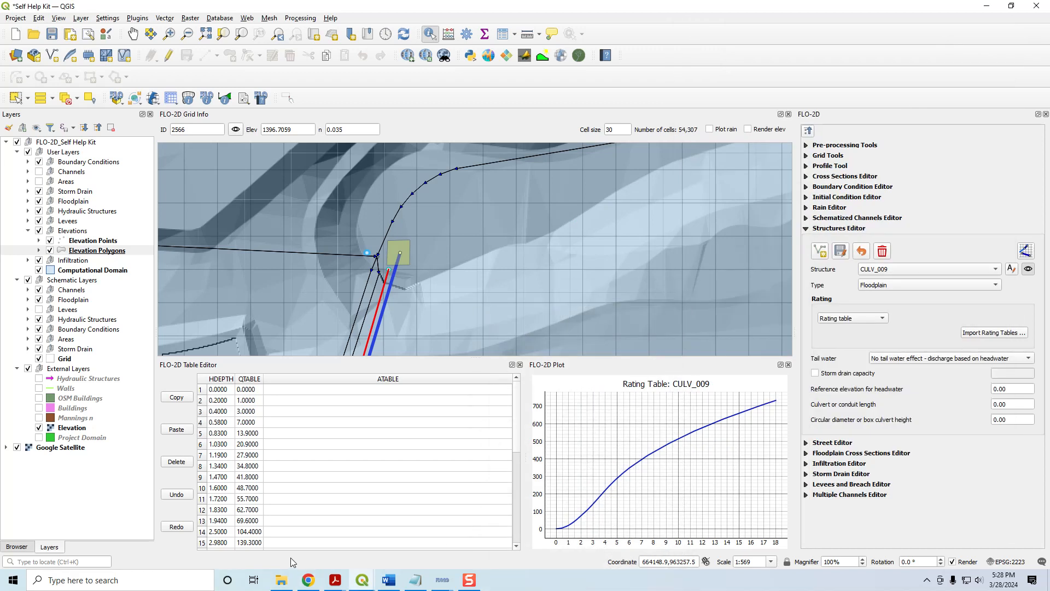
mouse_move(278, 582)
mouse_move(360, 583)
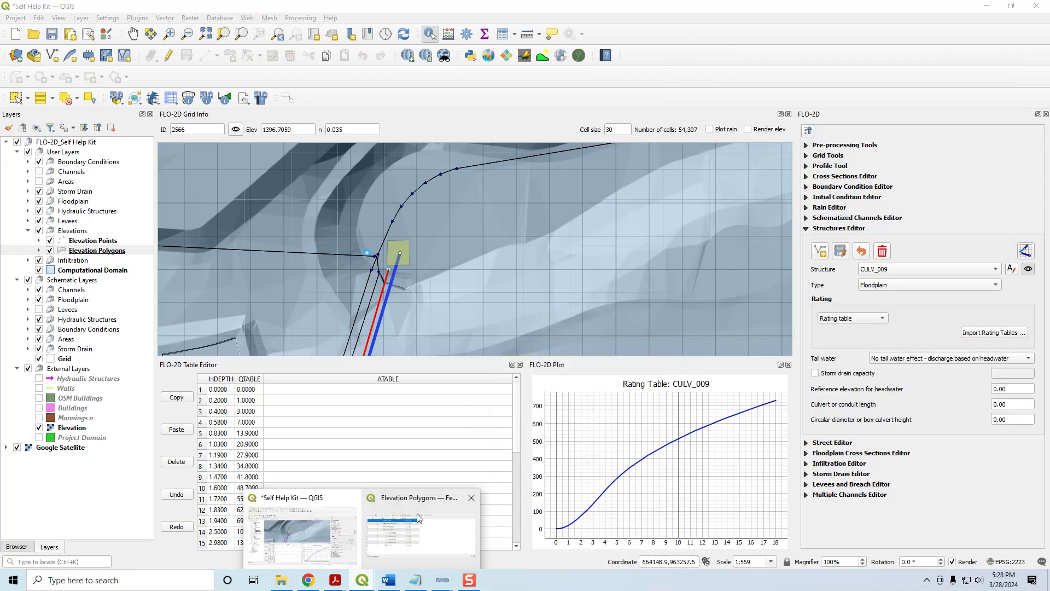
left_click(421, 511)
left_click(619, 103)
double_click(748, 146)
type("headwall")
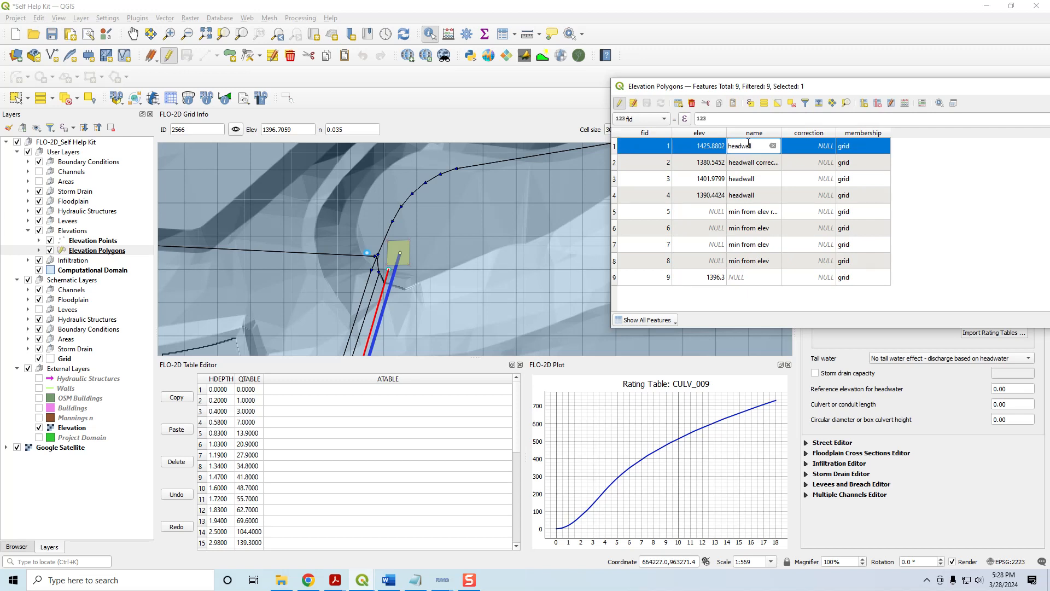
left_click(753, 165)
left_click(759, 164)
left_click(772, 162)
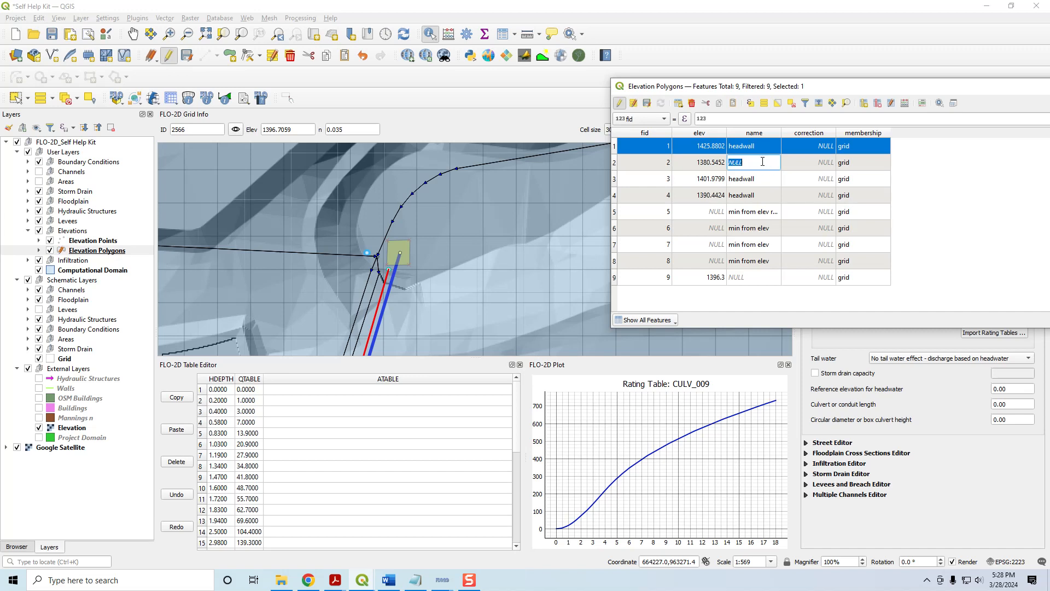
type("hea")
Step: Shorten the name of elevation polygon 5 to "min from elev"
left_click(761, 212)
left_click(764, 212)
key("BackSpace")
key("BackSpace")
key("BackSpace")
key("BackSpace")
key("BackSpace")
key("BackSpace")
key("BackSpace")
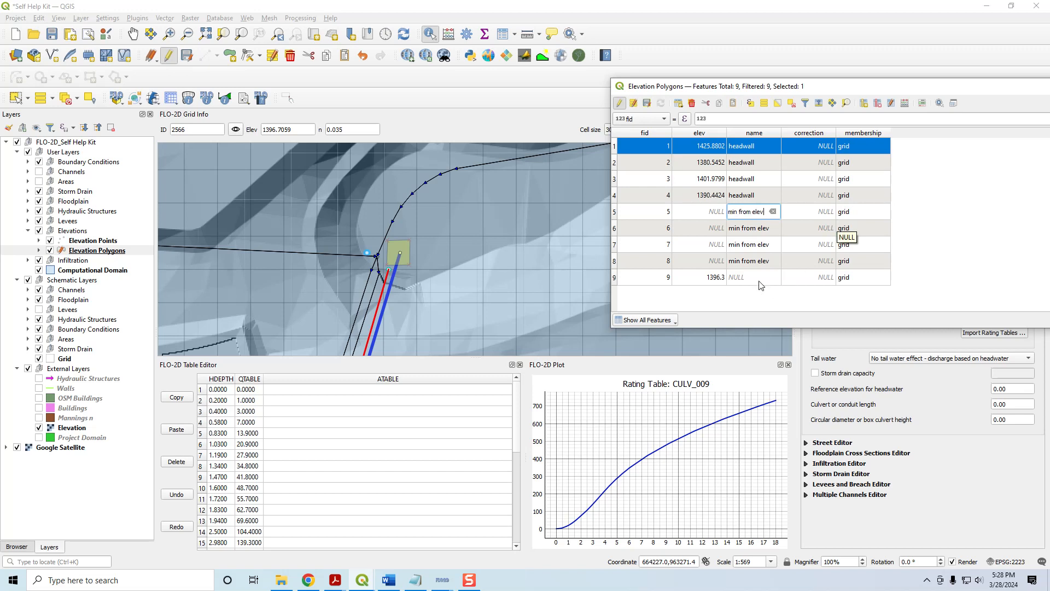
Step: Locate elevation polygon 9 on the map, name it "headwall", and save the layer edits
left_click(614, 279)
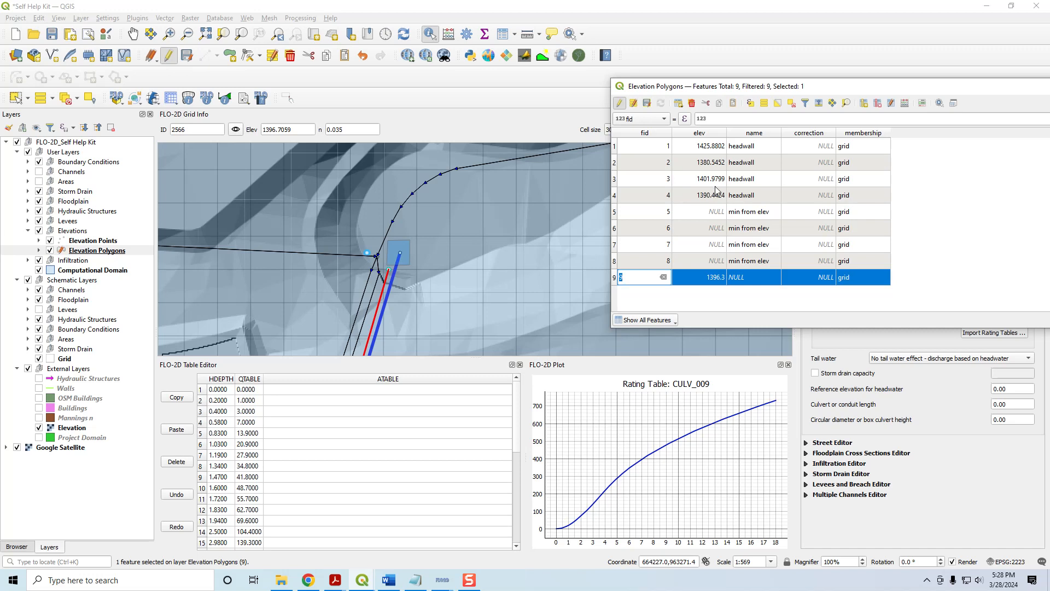
left_click(752, 274)
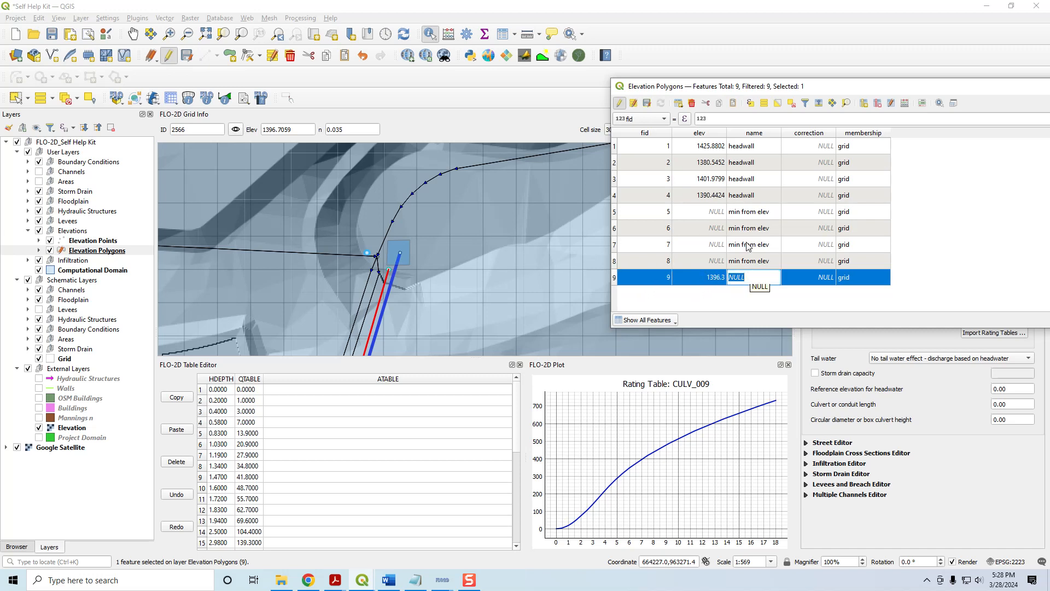
left_click(846, 103)
scroll(501, 241, "down", 2)
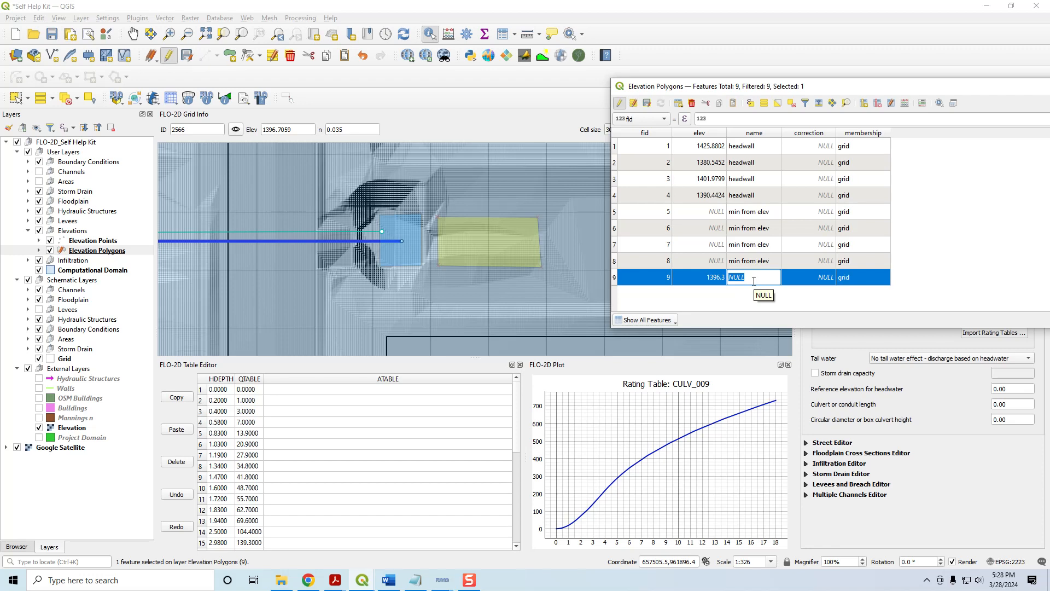
type("h")
type("eadwall")
left_click(618, 104)
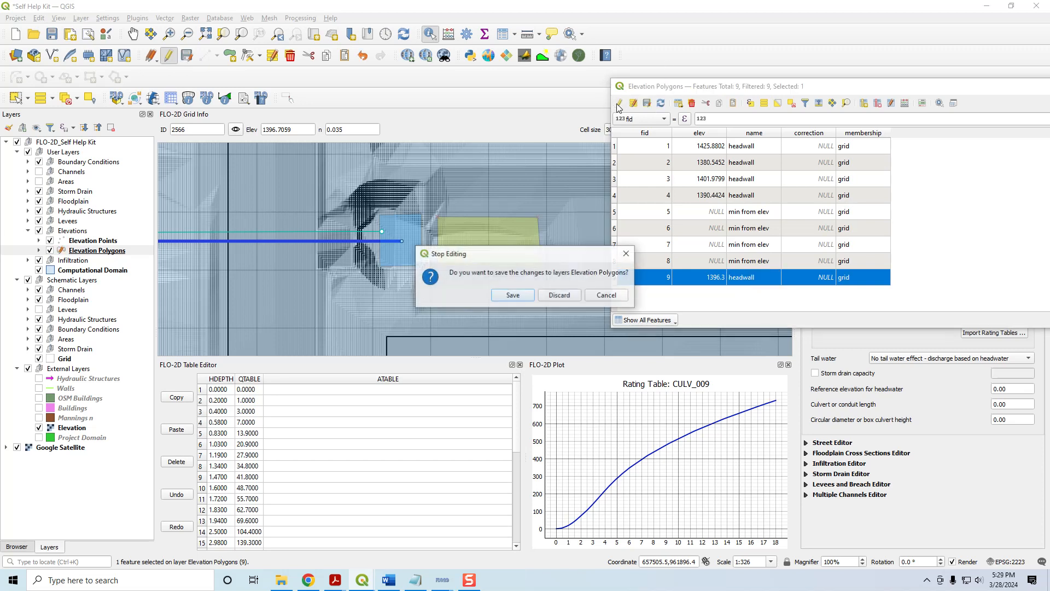
left_click(514, 294)
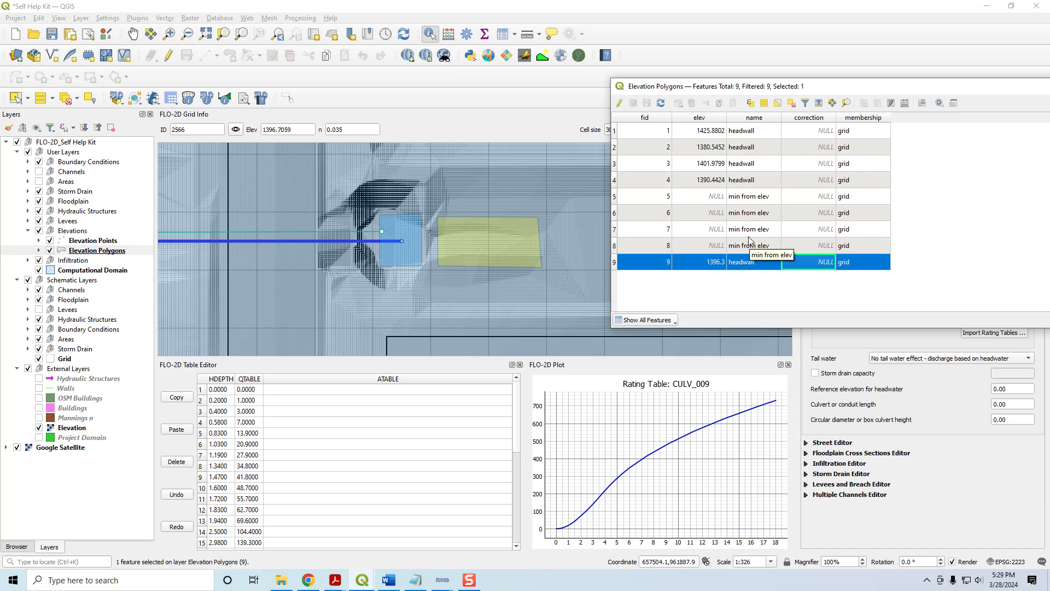
Step: Sort the elevation polygons by name, select all five headwall polygons, and make the table window narrower
left_click(753, 119)
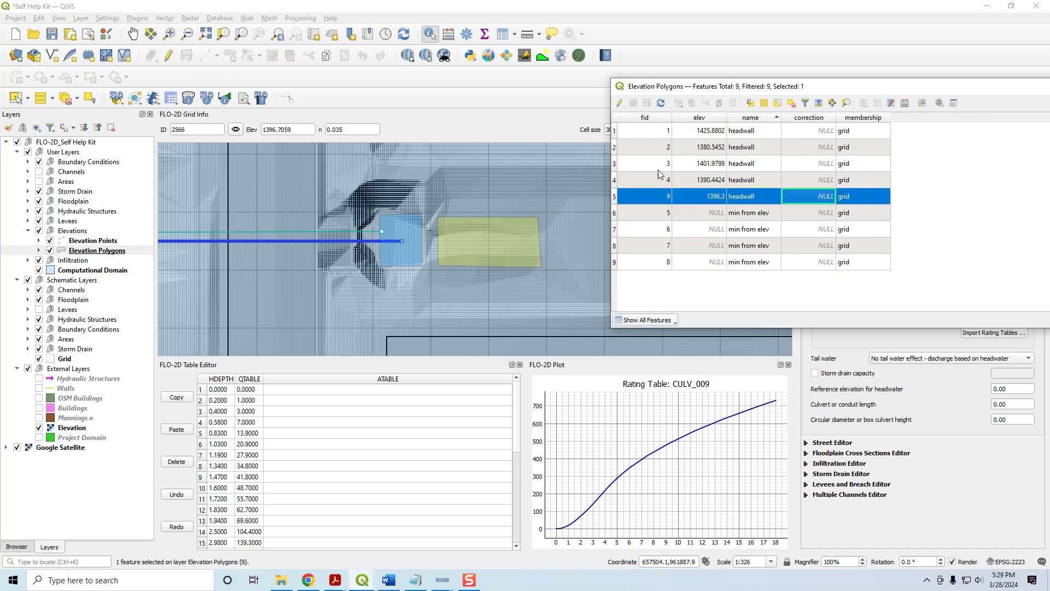
left_click(613, 131)
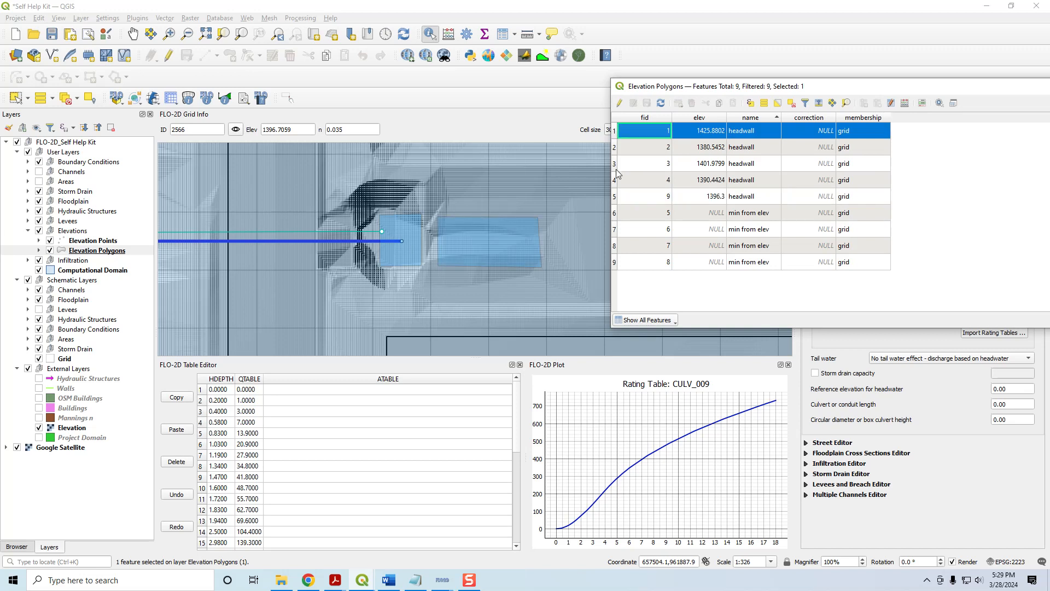
left_click(614, 197, "shift")
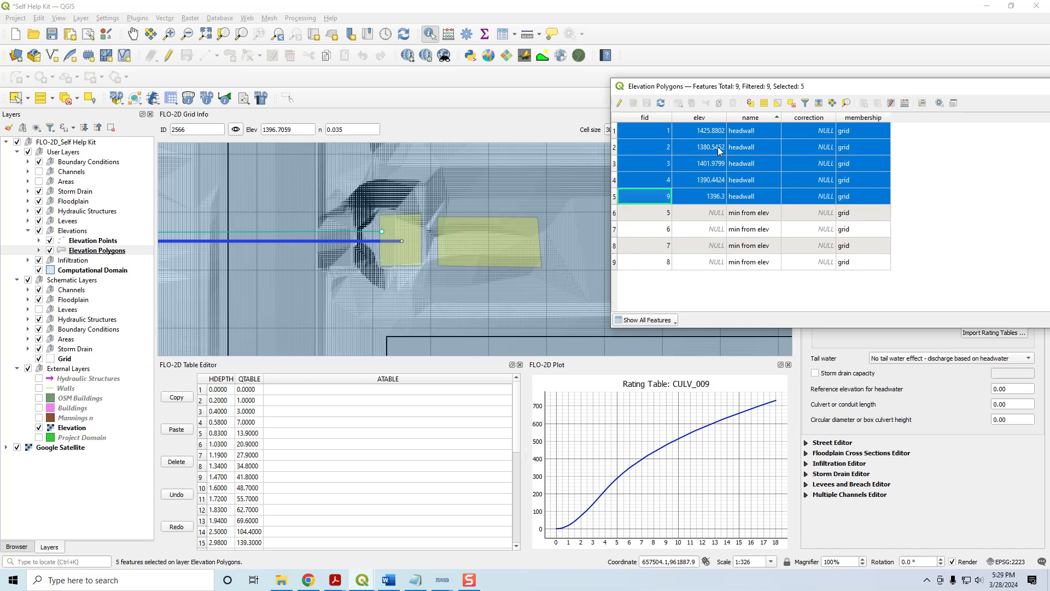
left_click_drag(872, 87, 599, 87)
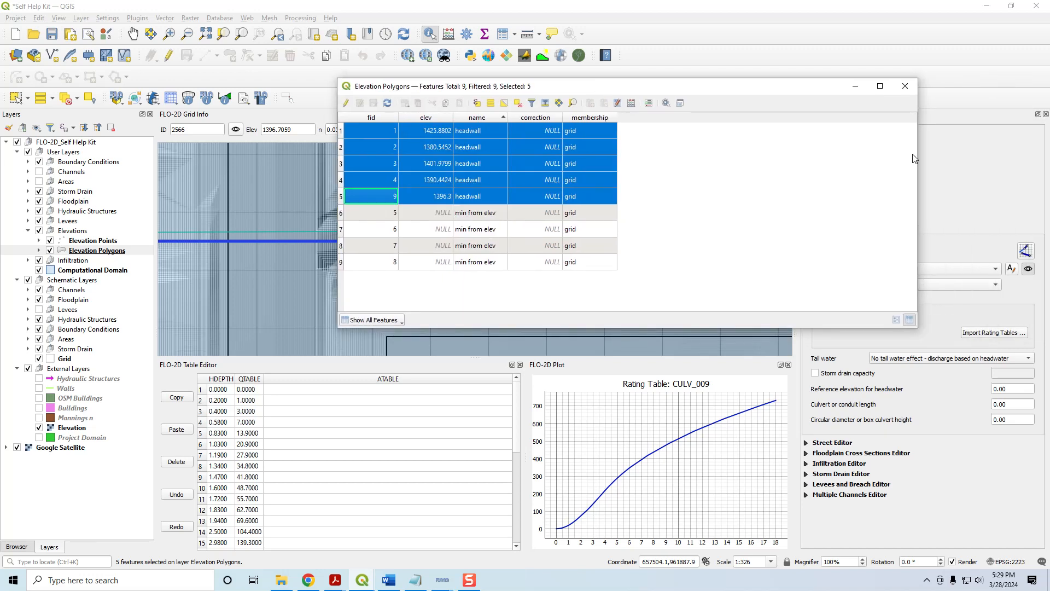
left_click_drag(919, 153, 697, 152)
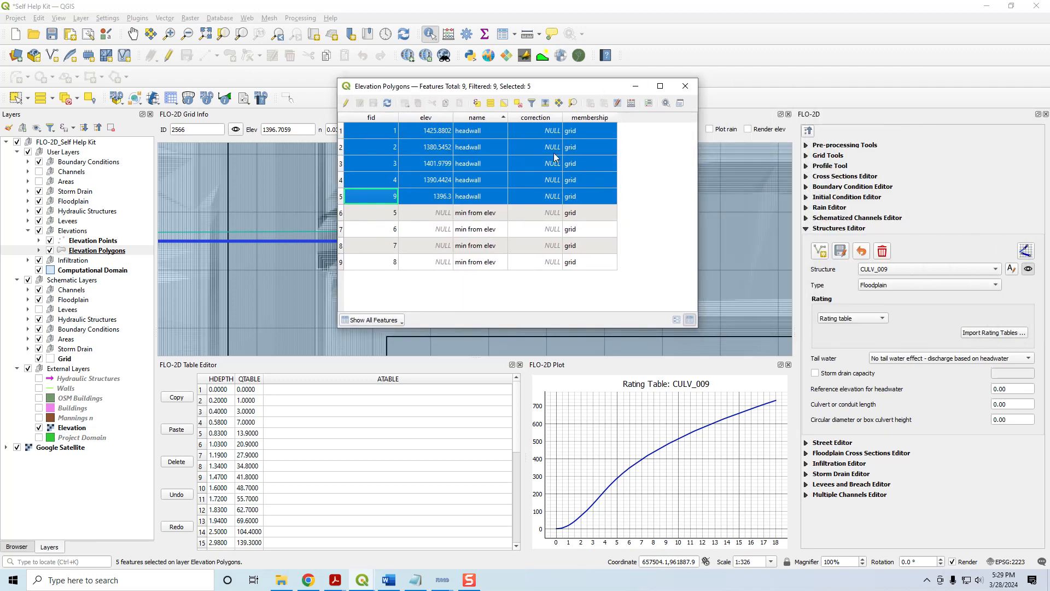
Step: Correct the grid elevations from the elevation polygon attributes, using only the selected headwall polygons
left_click(808, 132)
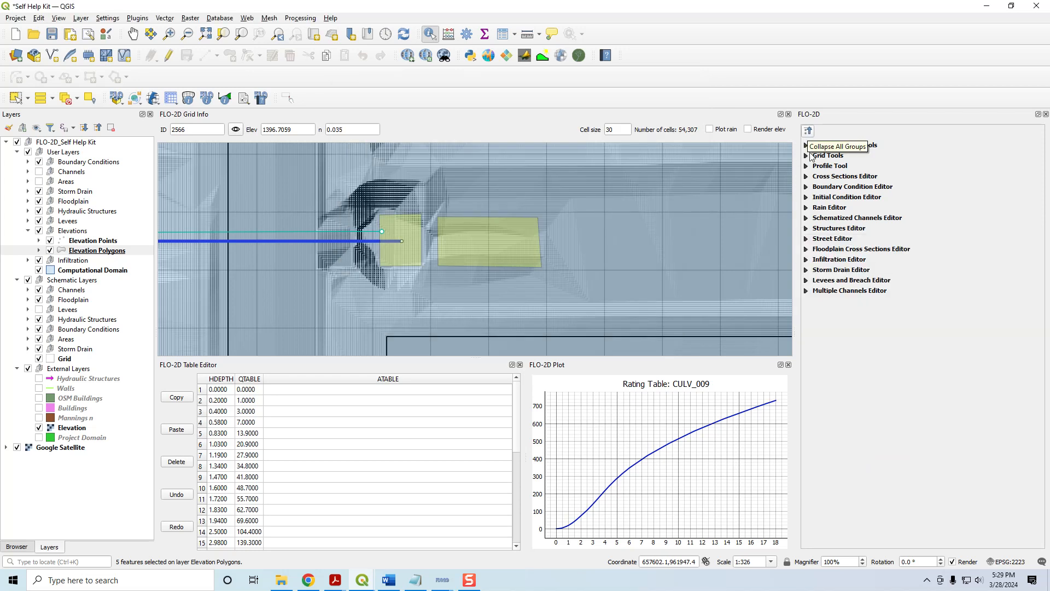
left_click(810, 155)
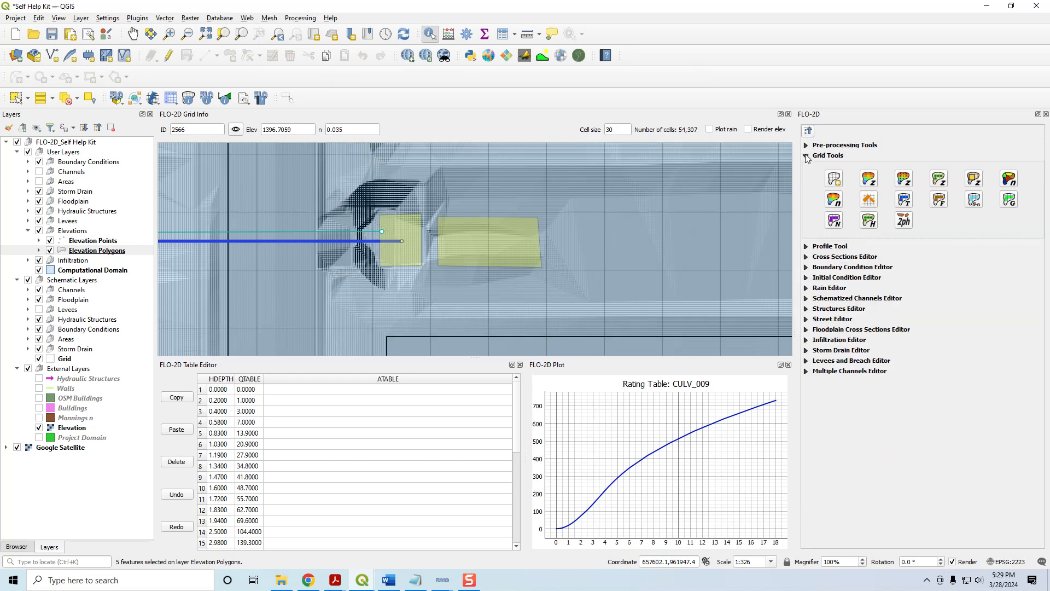
left_click(975, 183)
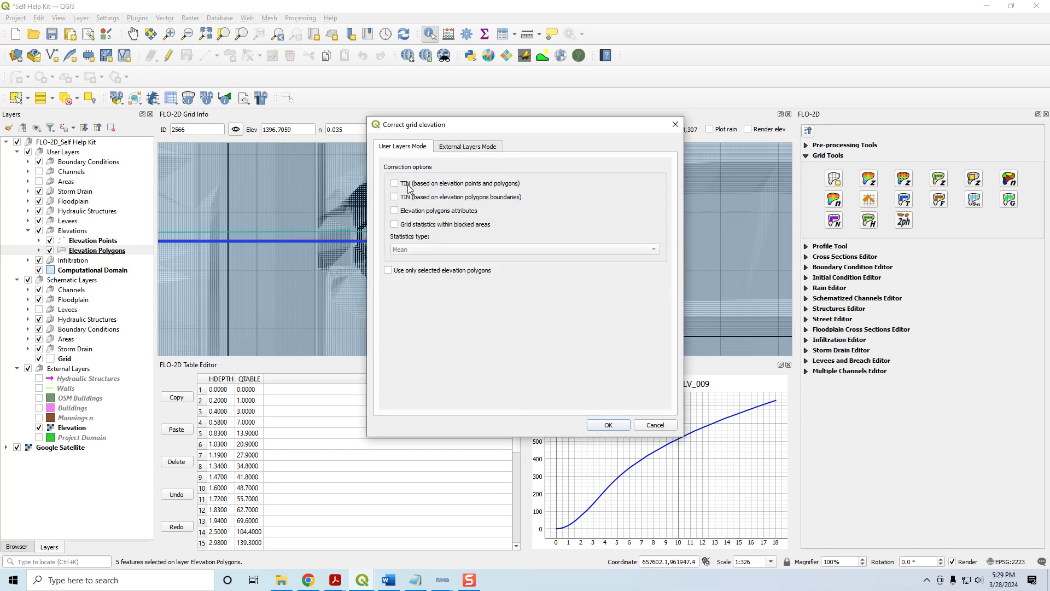
left_click_drag(454, 135, 569, 130)
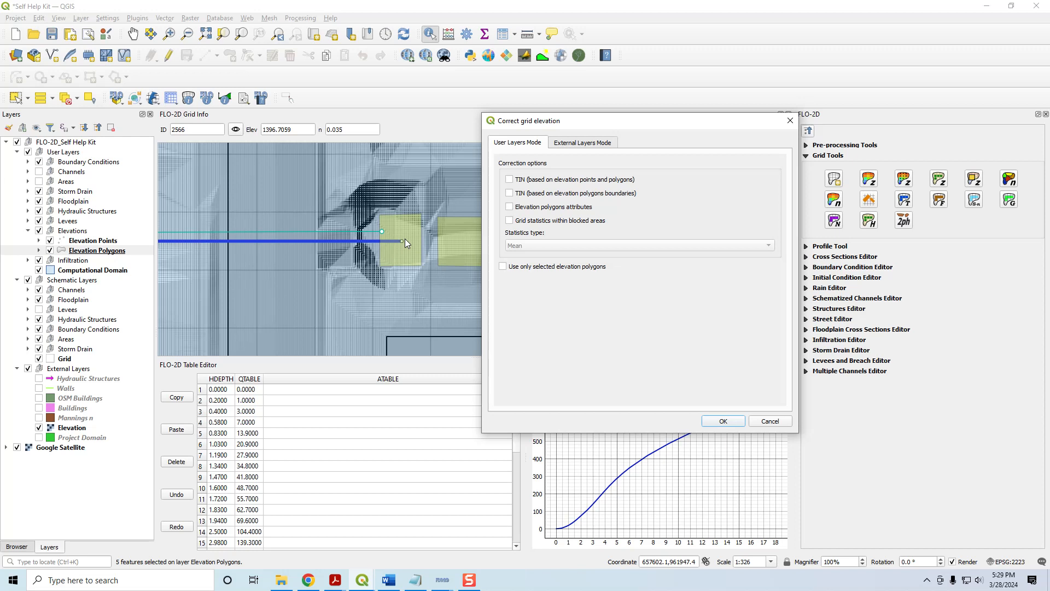
left_click(502, 268)
left_click(723, 421)
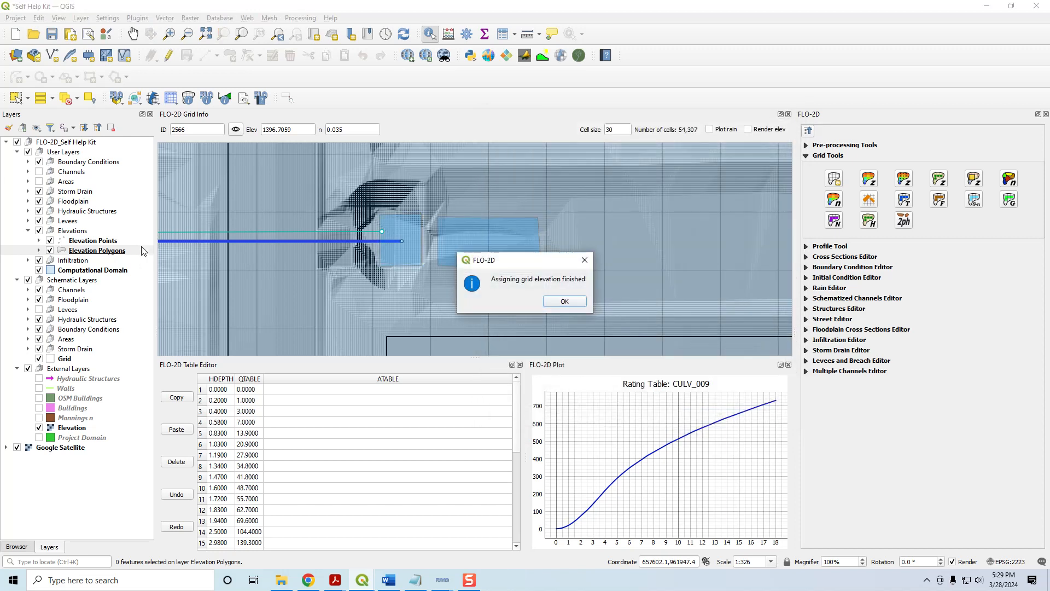
left_click(565, 301)
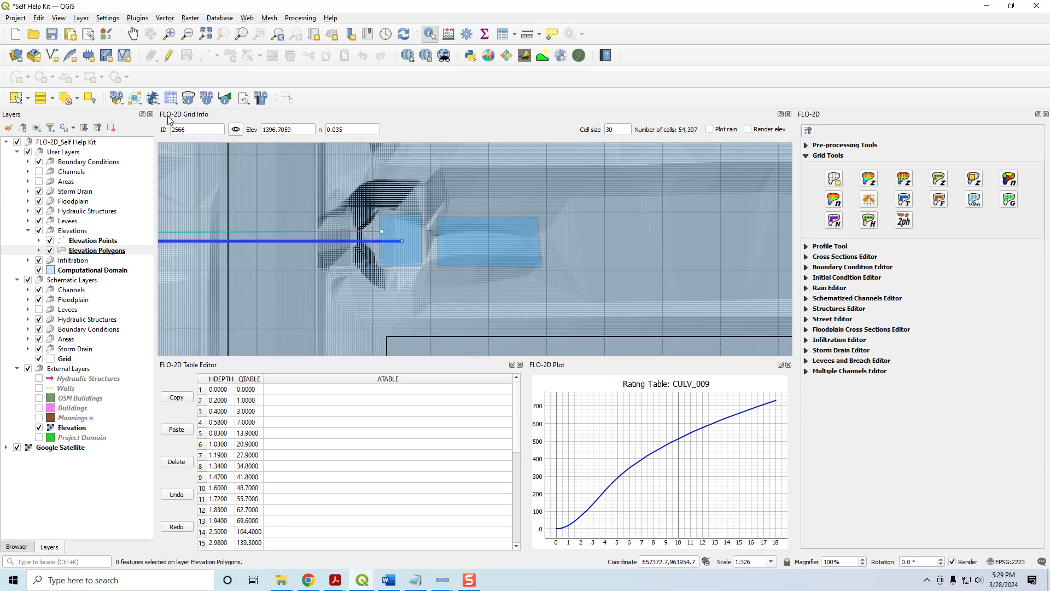
Step: Check the corrected elevations of the grid cells beneath the two headwall polygons at the culvert end
left_click(188, 101)
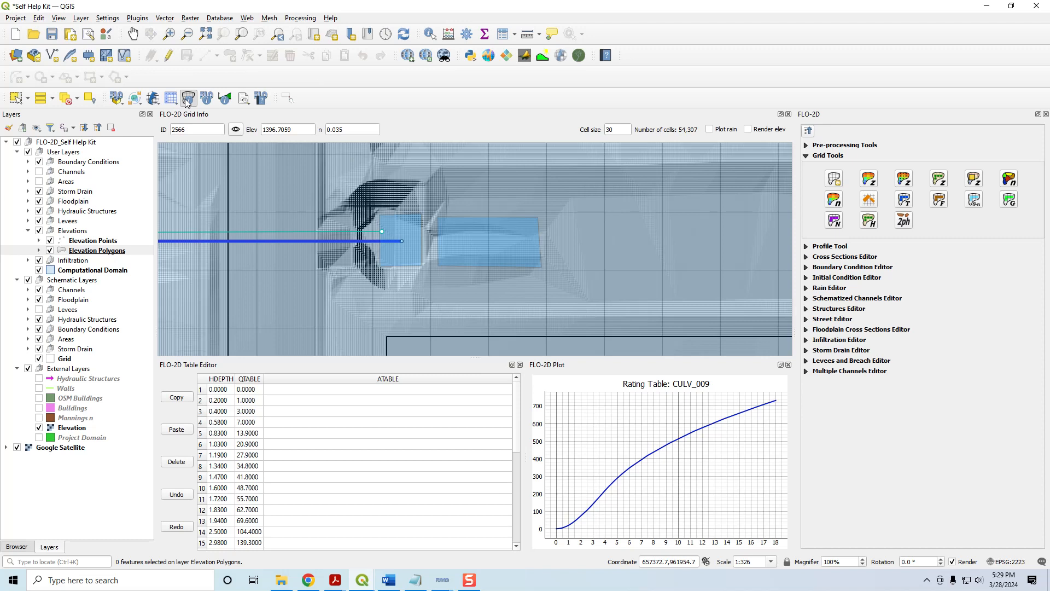
left_click(399, 242)
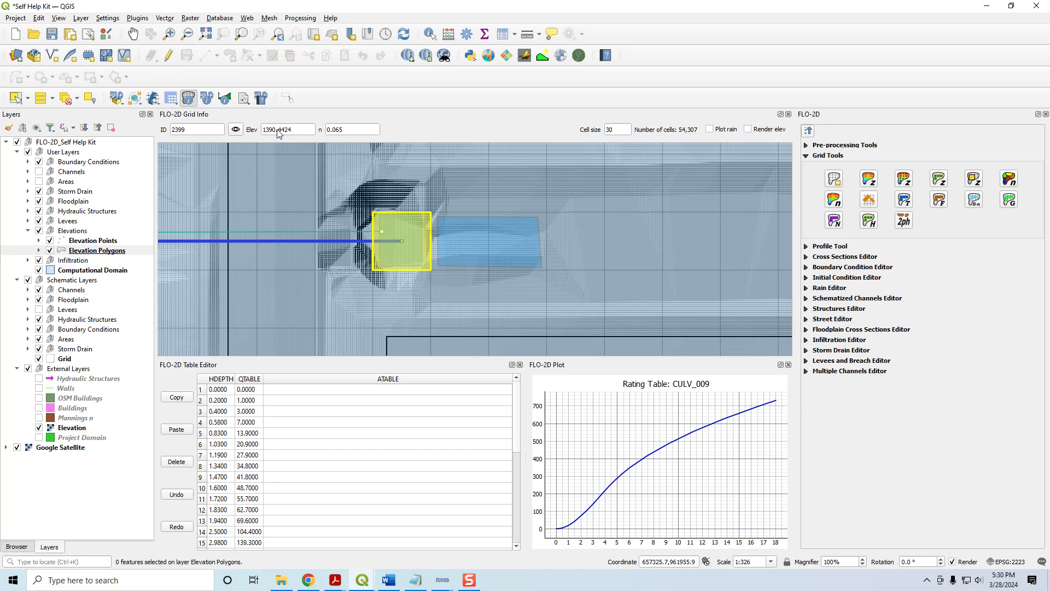
left_click(461, 240)
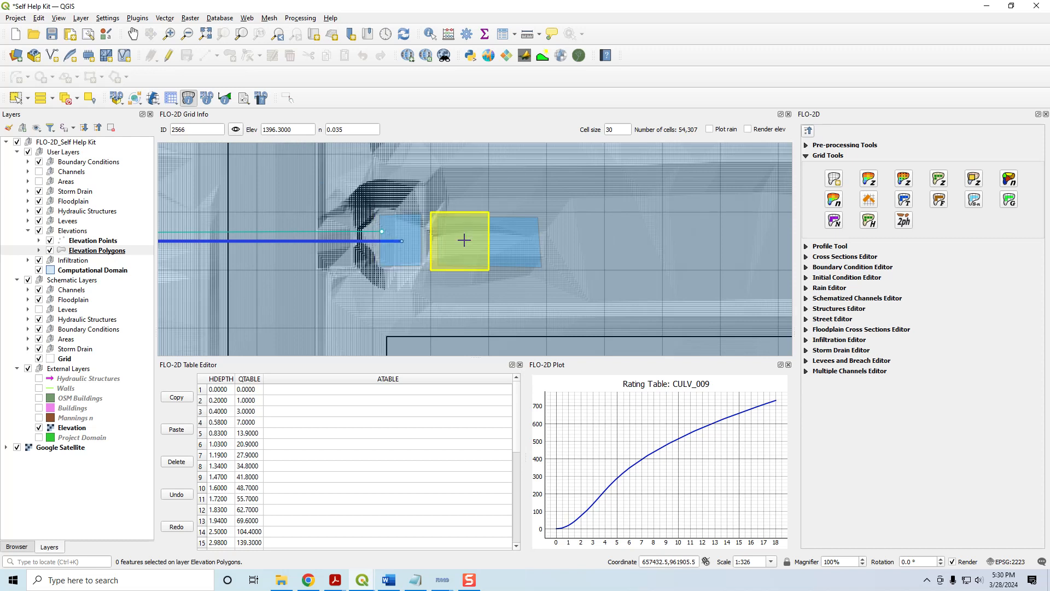
left_click(511, 238)
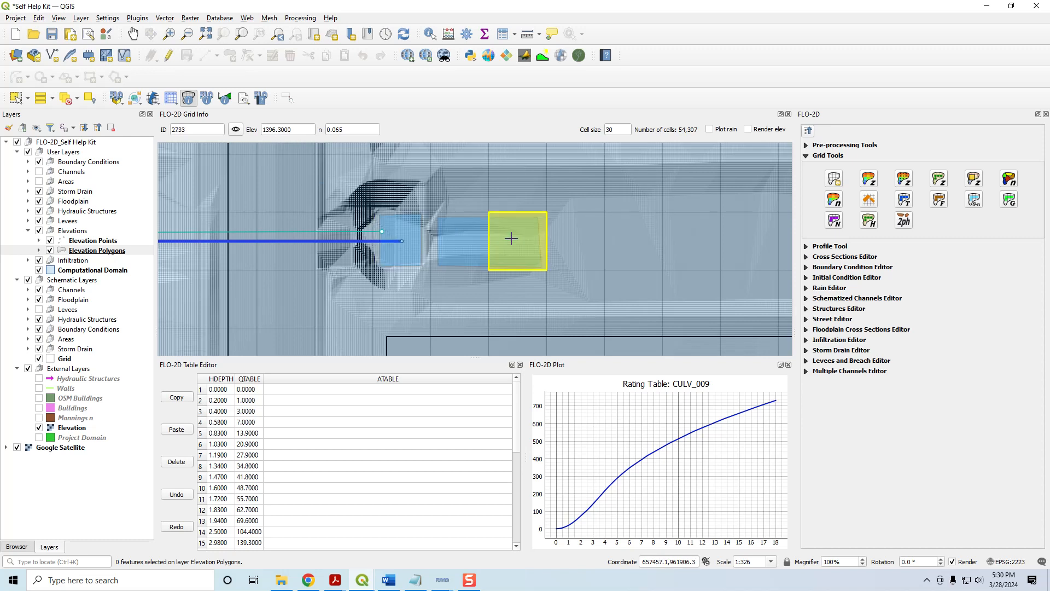
left_click(476, 238)
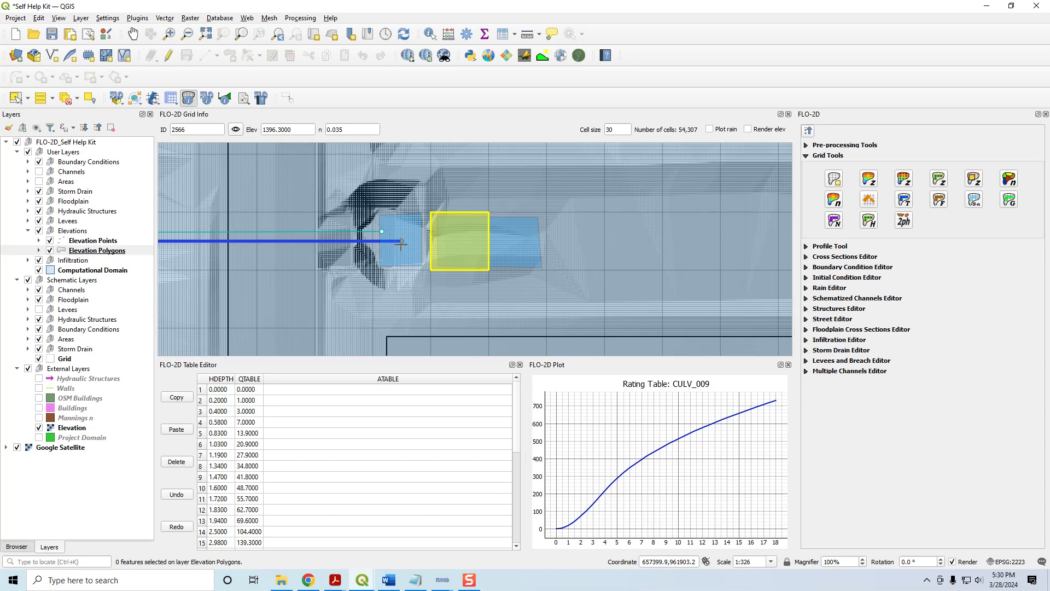
Step: Select the four "min from elev" polygons in the Elevation Polygons attribute table and close the table
scroll(400, 244, "down", 1)
scroll(488, 249, "down", 3)
scroll(707, 247, "up", 3)
scroll(652, 257, "down", 2)
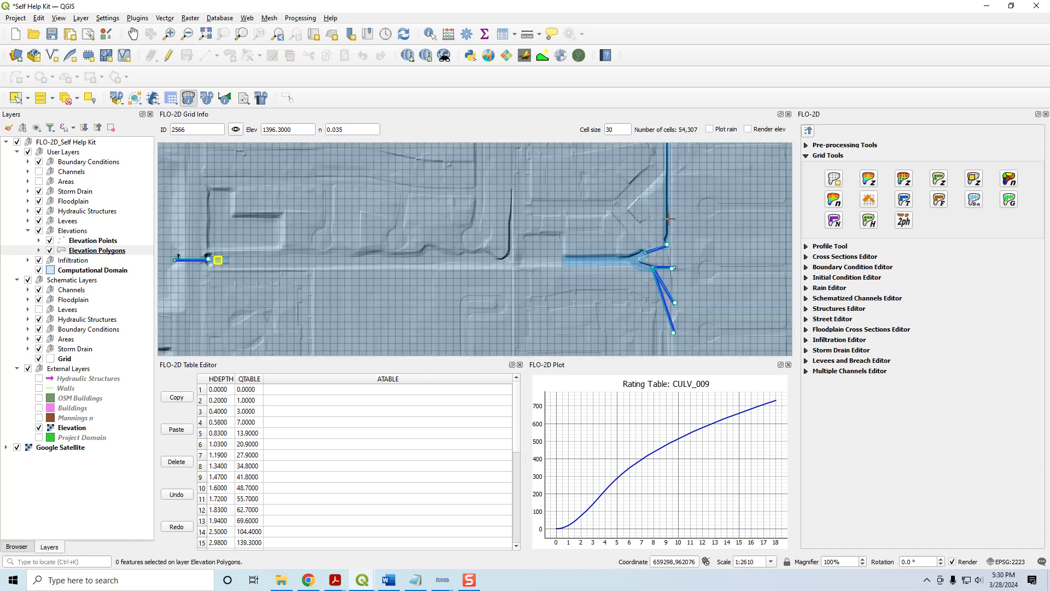
right_click(104, 252)
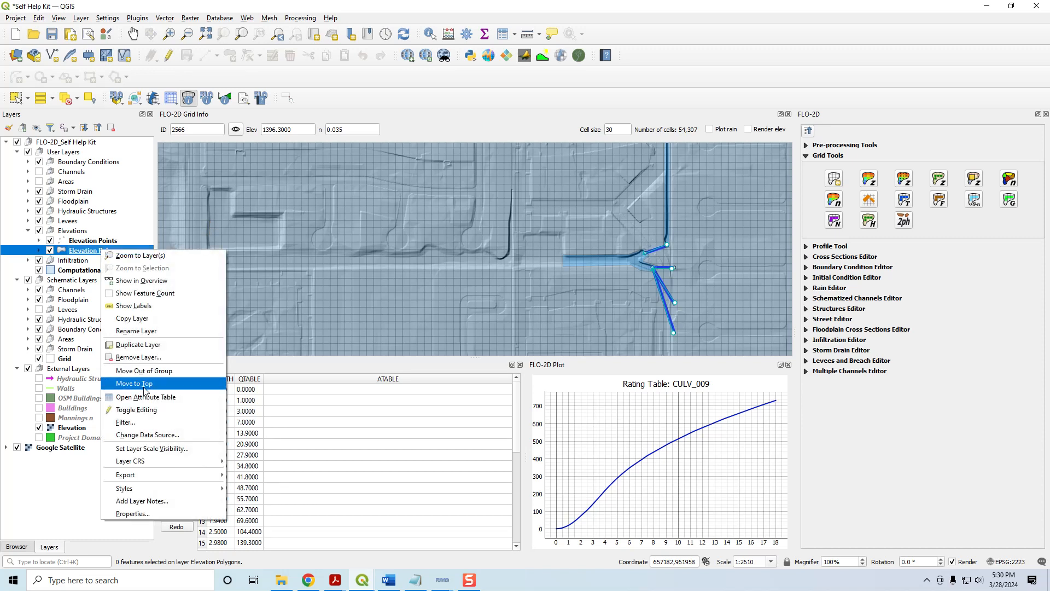
mouse_move(358, 581)
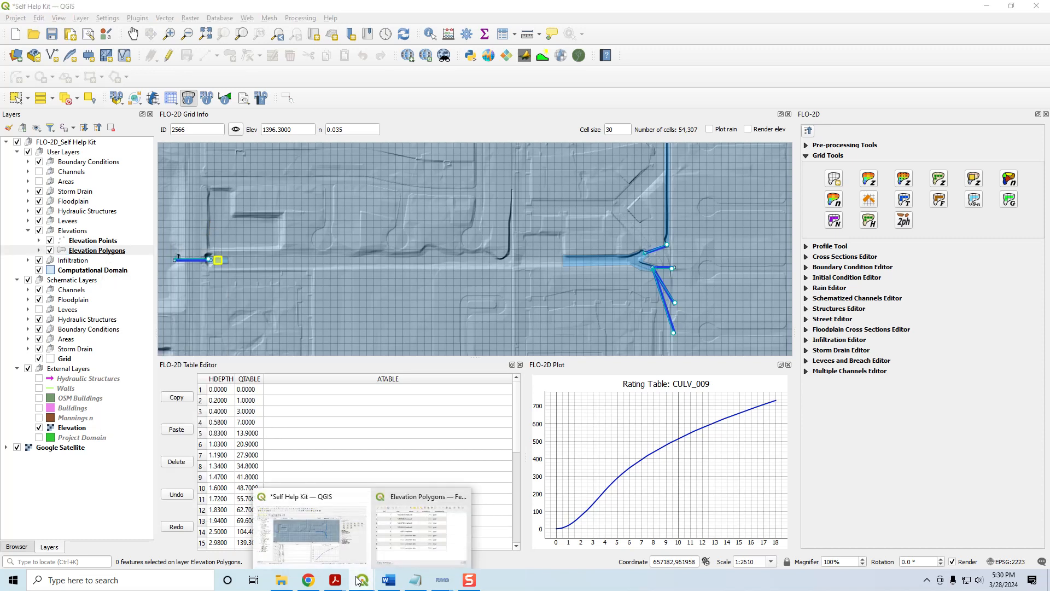
left_click(416, 497)
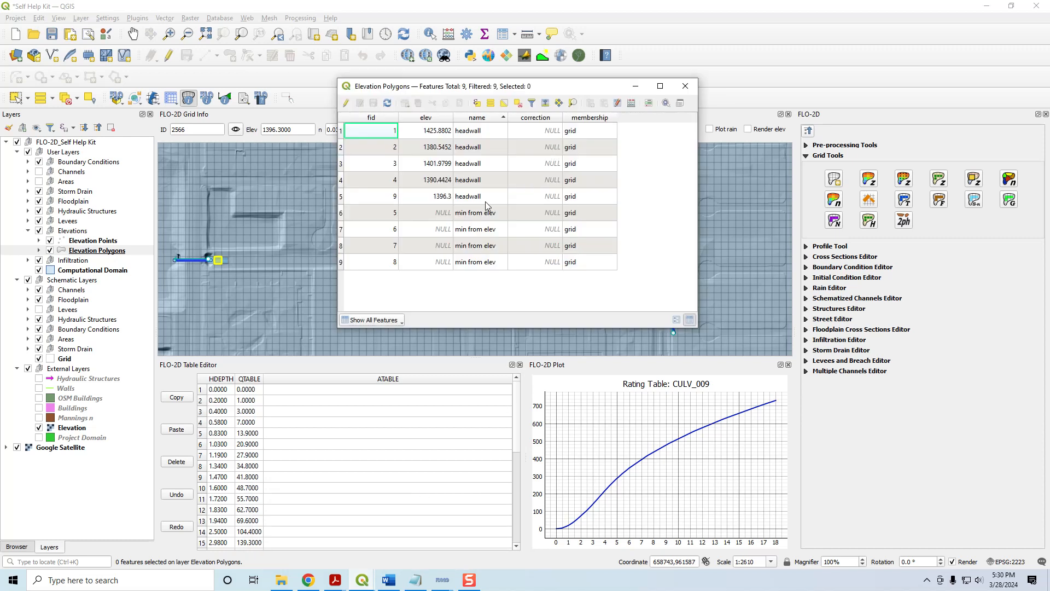
left_click(340, 213)
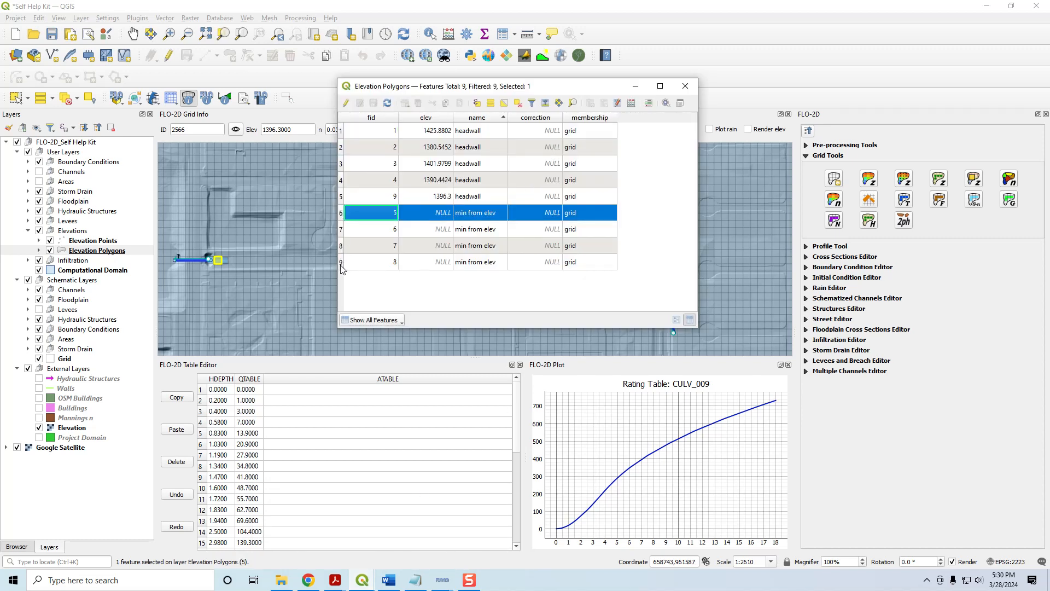
left_click(341, 262, "shift")
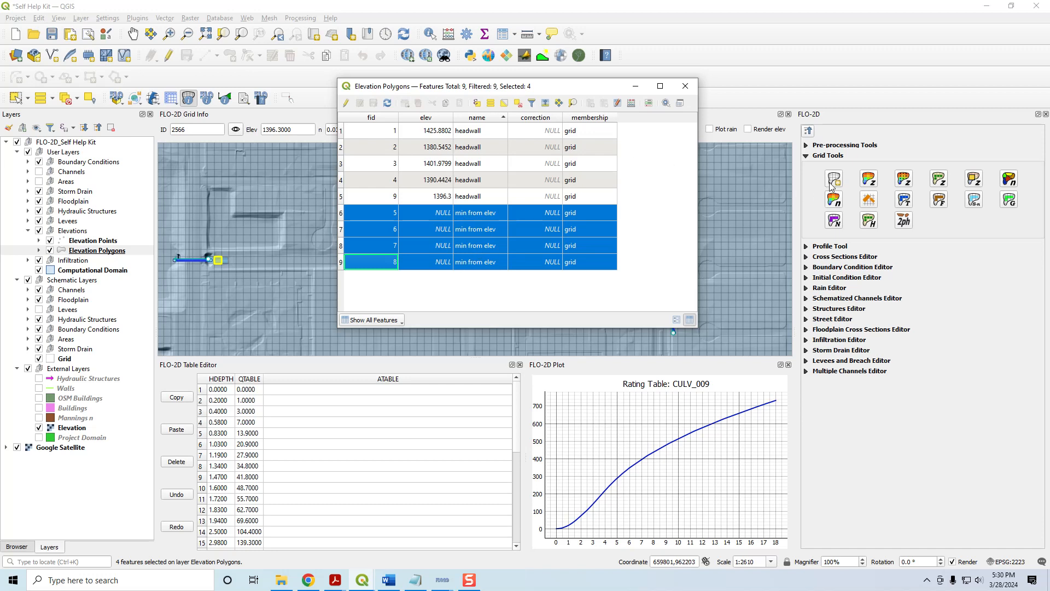
left_click(686, 86)
Step: Set up an external-layer grid elevation correction on Elevation Polygons with the "centroids within polygons" predicate
left_click(977, 182)
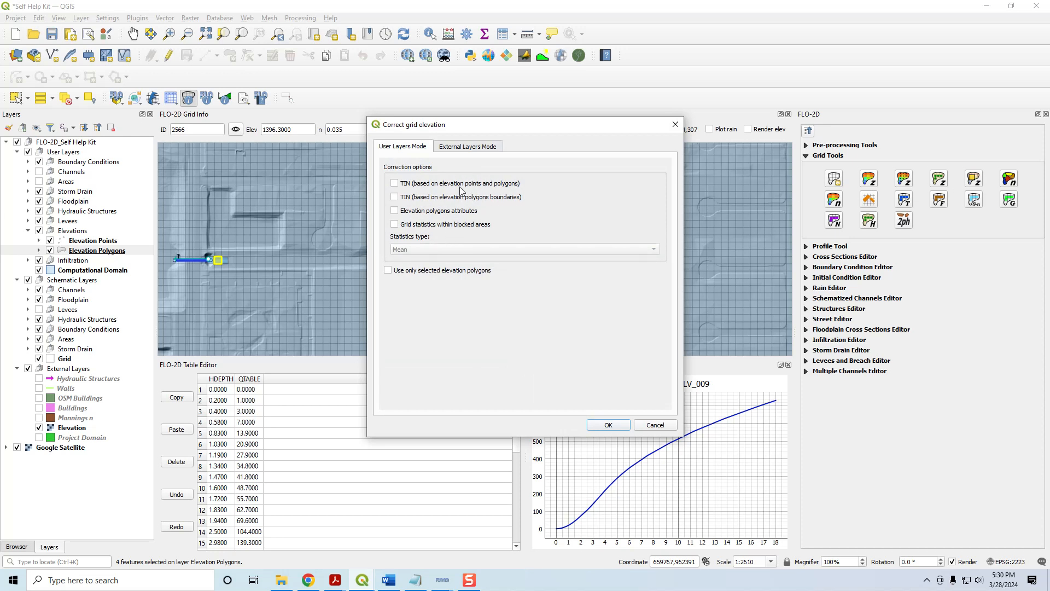
left_click(469, 149)
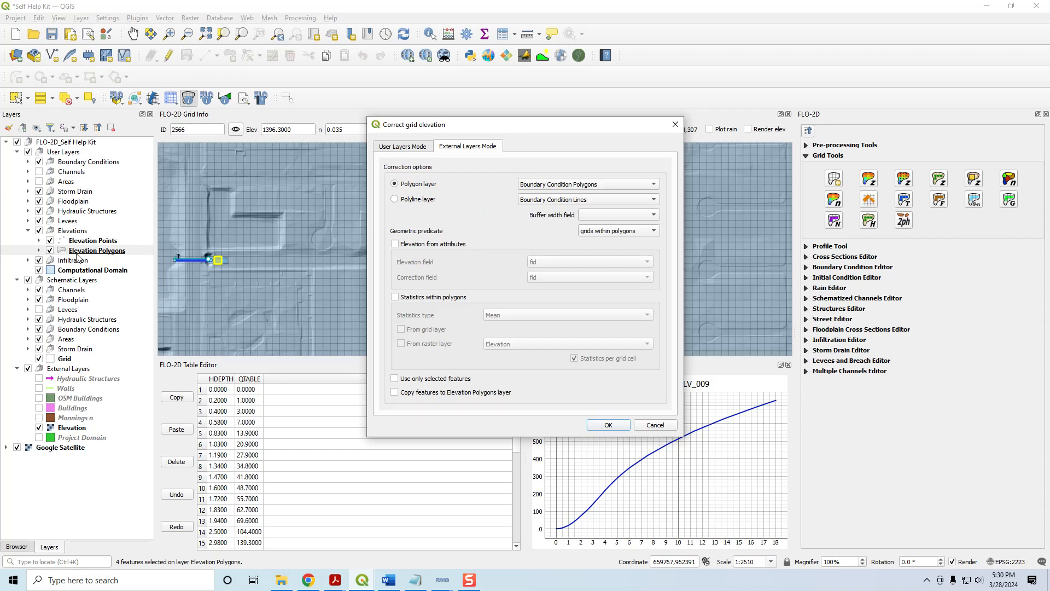
left_click(538, 186)
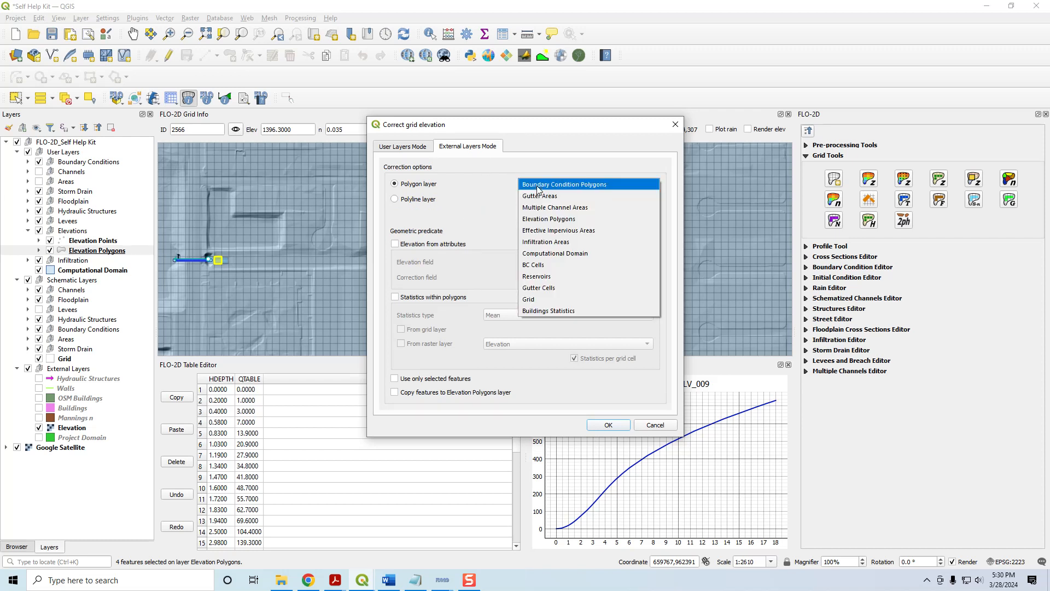
left_click(564, 219)
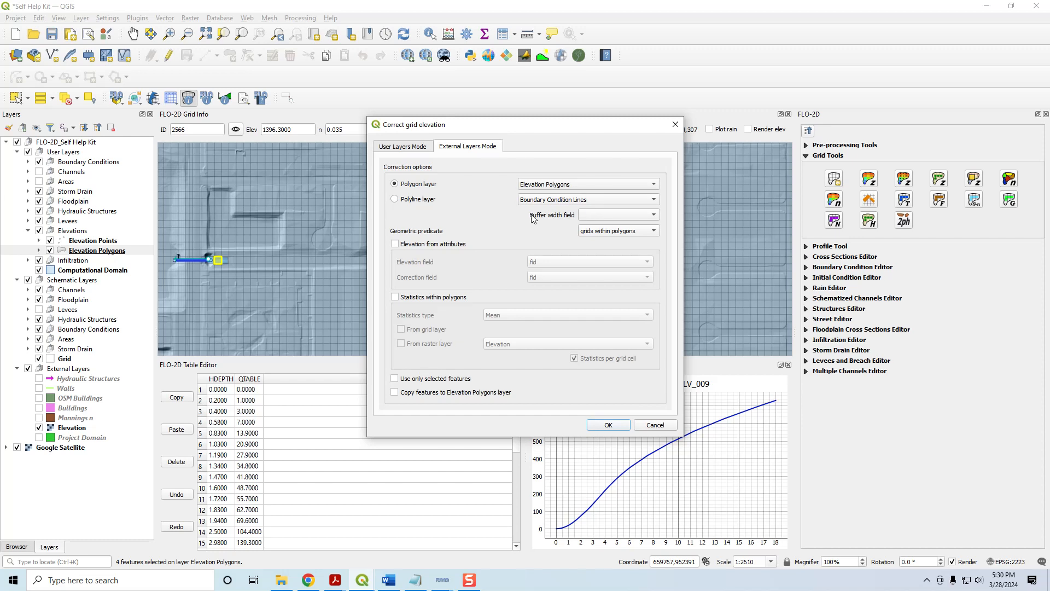
left_click(586, 233)
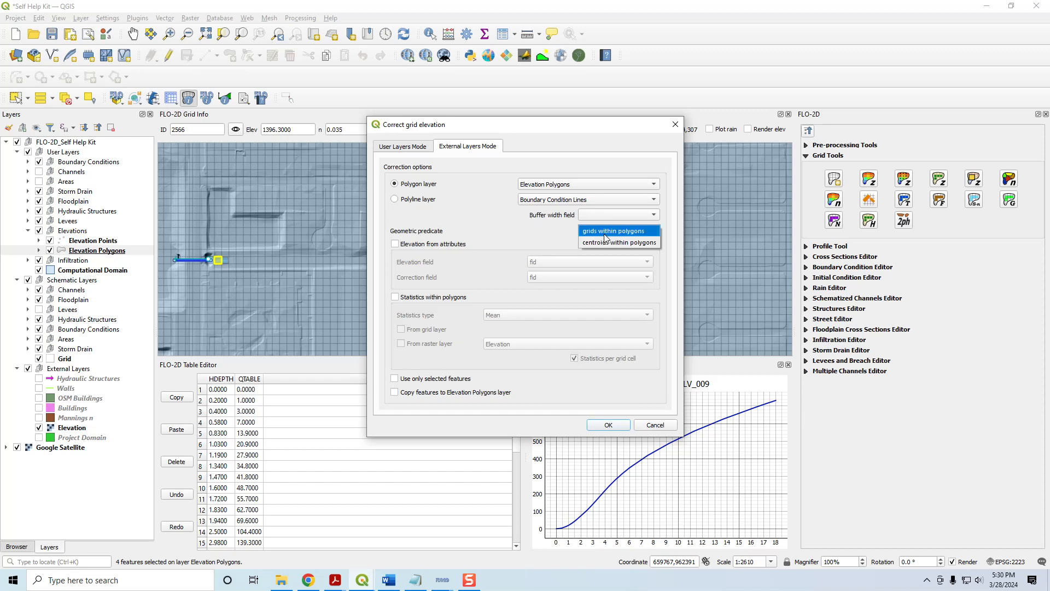
left_click(600, 244)
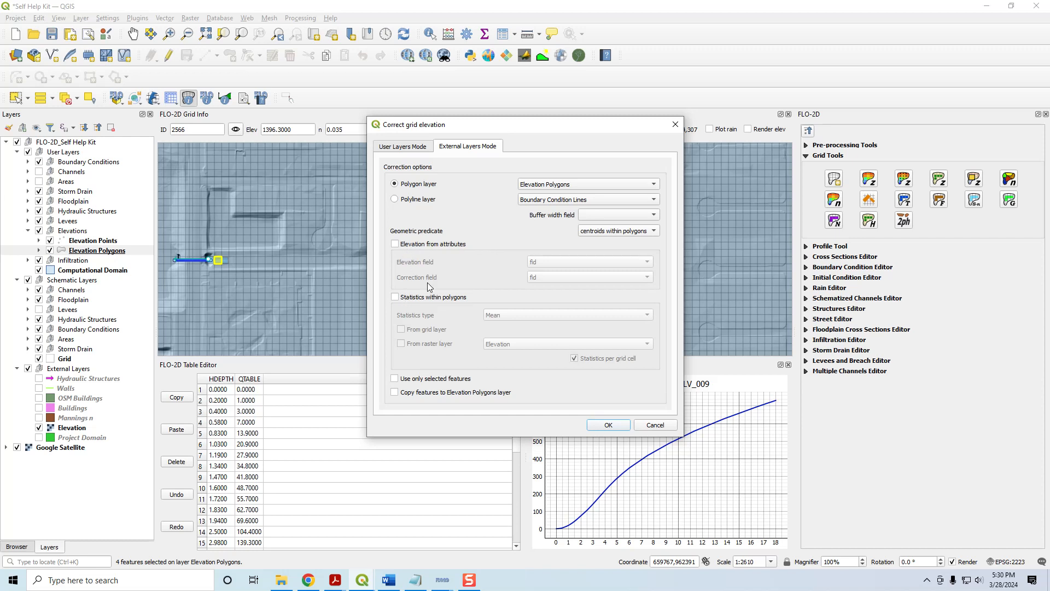
Step: Run the correction with Min statistics per grid cell from the Elevation raster, using only the selected features
left_click(396, 297)
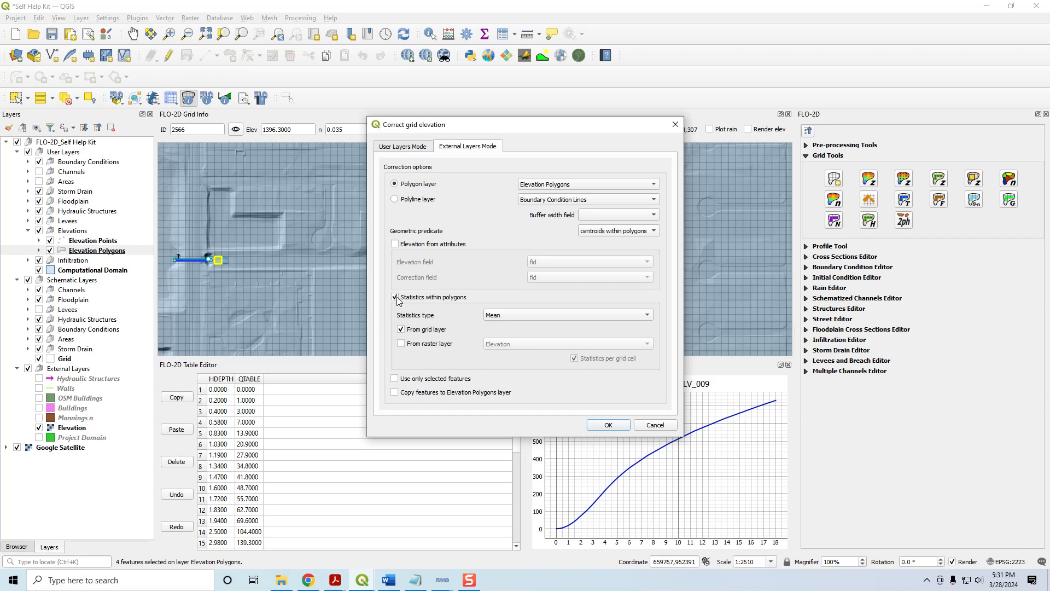
left_click(402, 344)
left_click(508, 316)
left_click(507, 322)
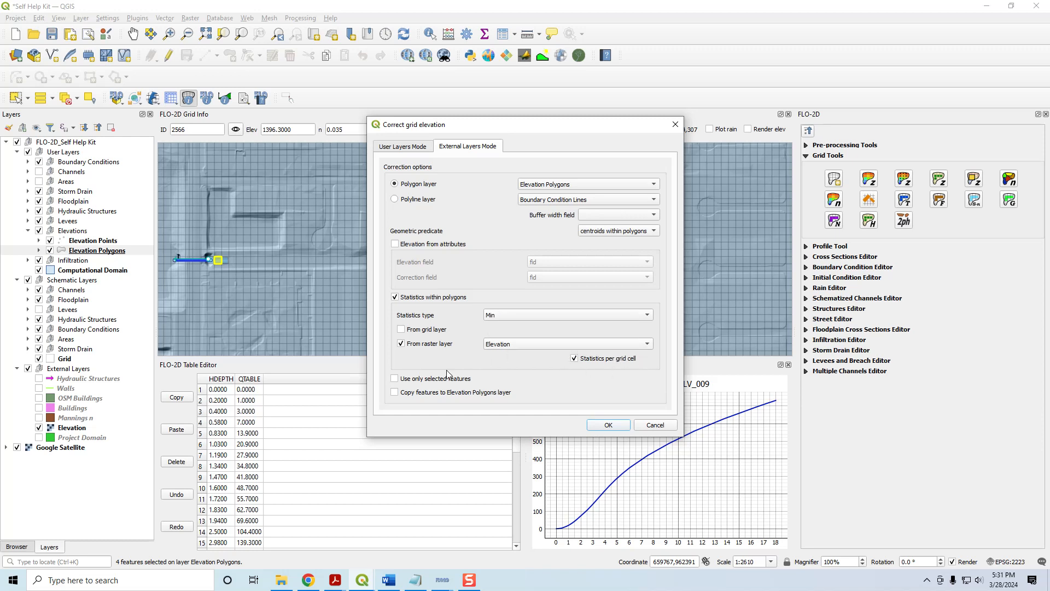
left_click(401, 382)
left_click_drag(539, 136, 411, 91)
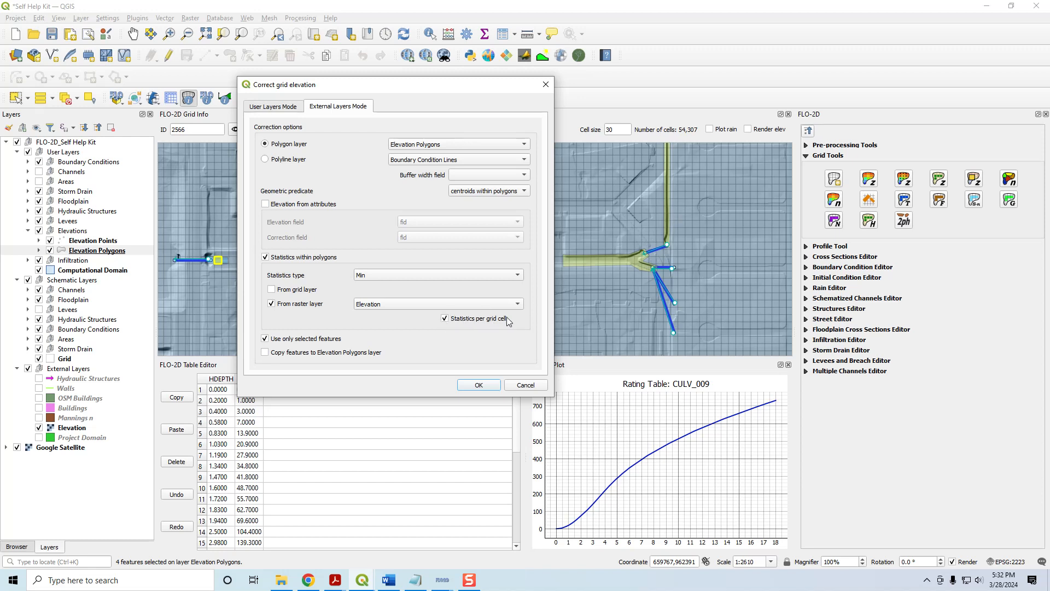
left_click(444, 319)
left_click(444, 319)
left_click(478, 386)
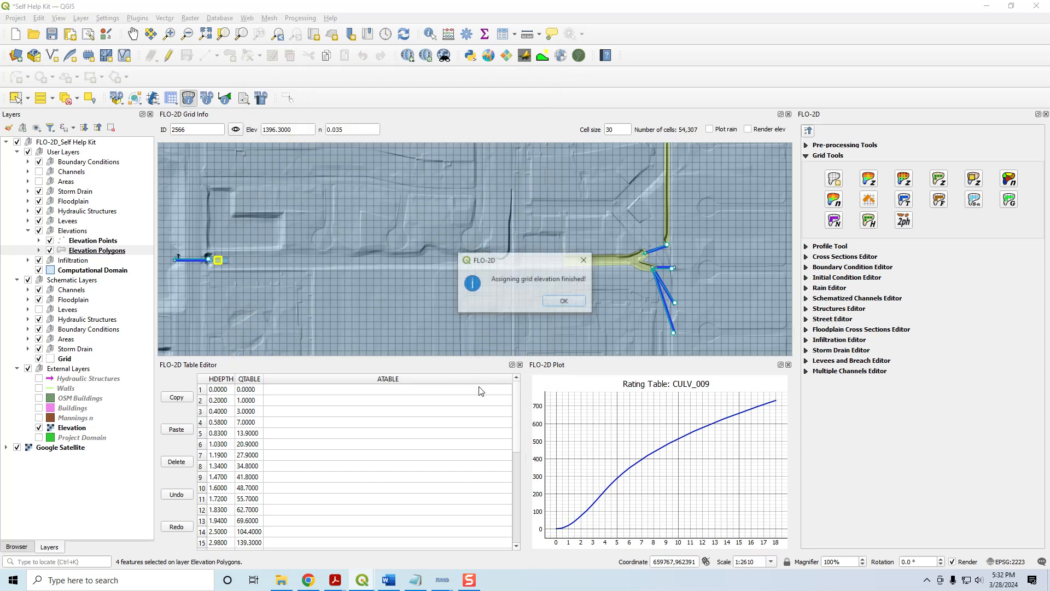
left_click(563, 302)
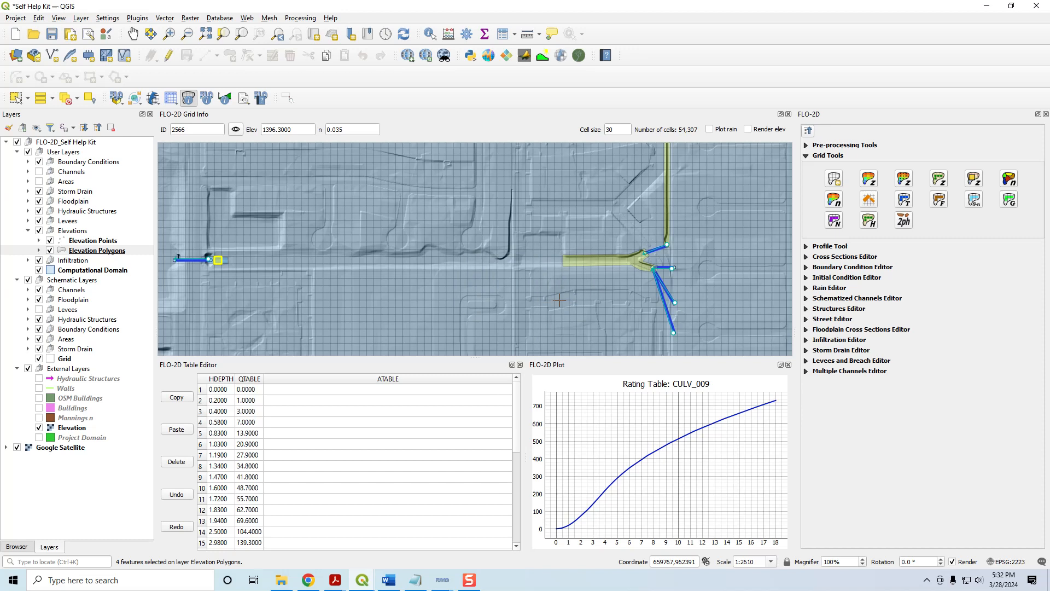
Step: Check the grid cell elevation at the culvert end on the upper branch of the forked channel polygon
scroll(609, 261, "up", 2)
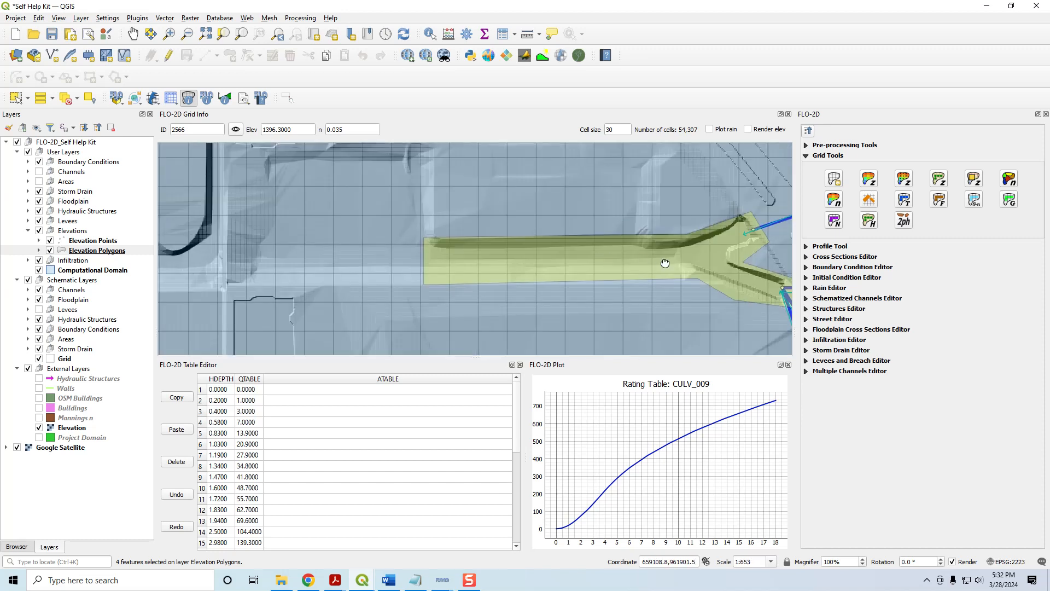
left_click_drag(666, 262, 500, 266)
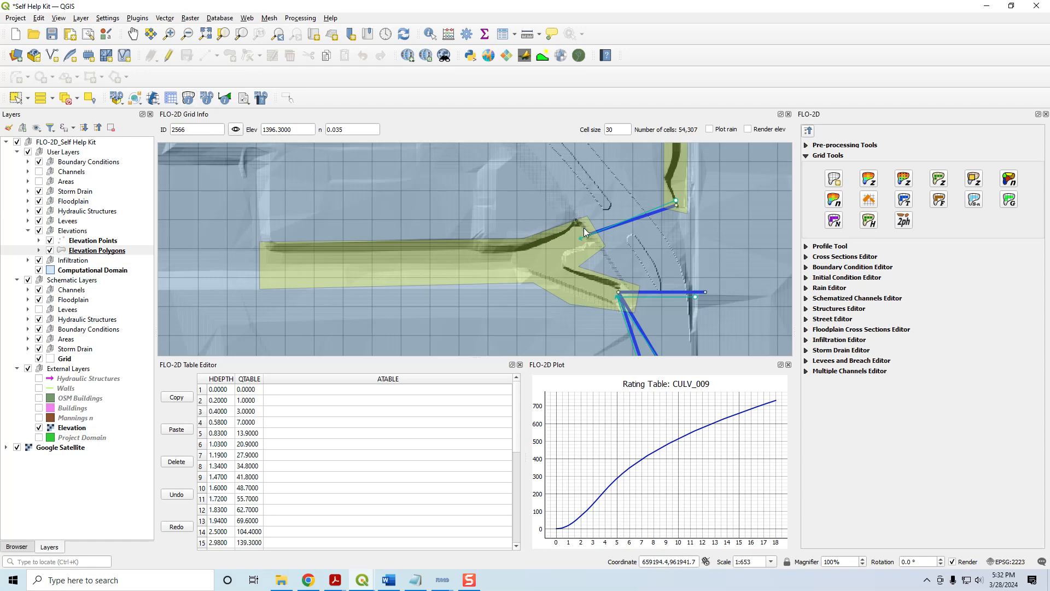
left_click(189, 98)
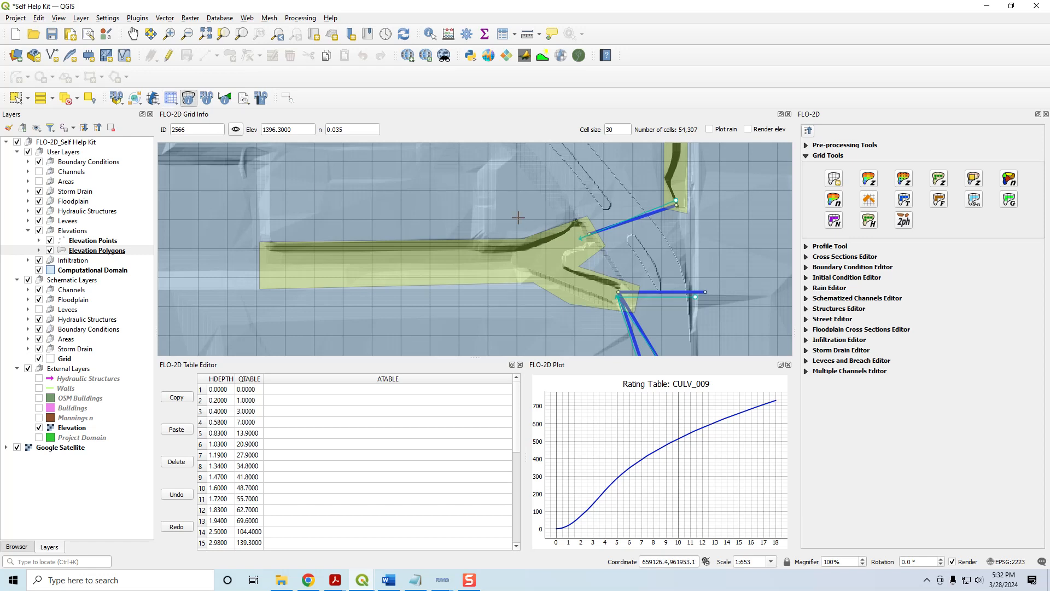
left_click(582, 236)
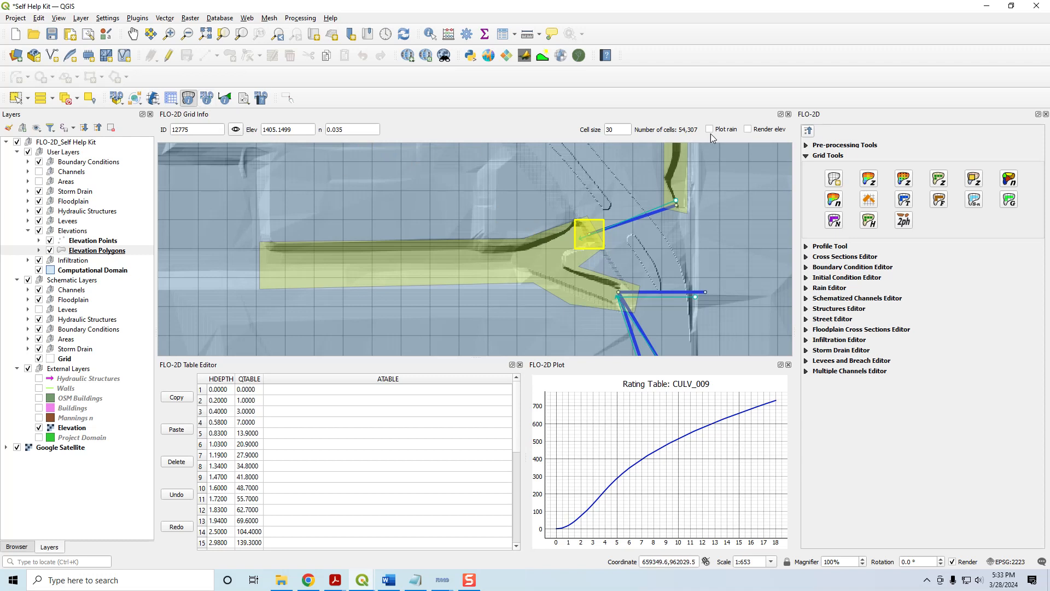
Step: Identify Elevation raster values at the fork's upper culvert end and the neighbouring channel polygon, and close the results
left_click(76, 429)
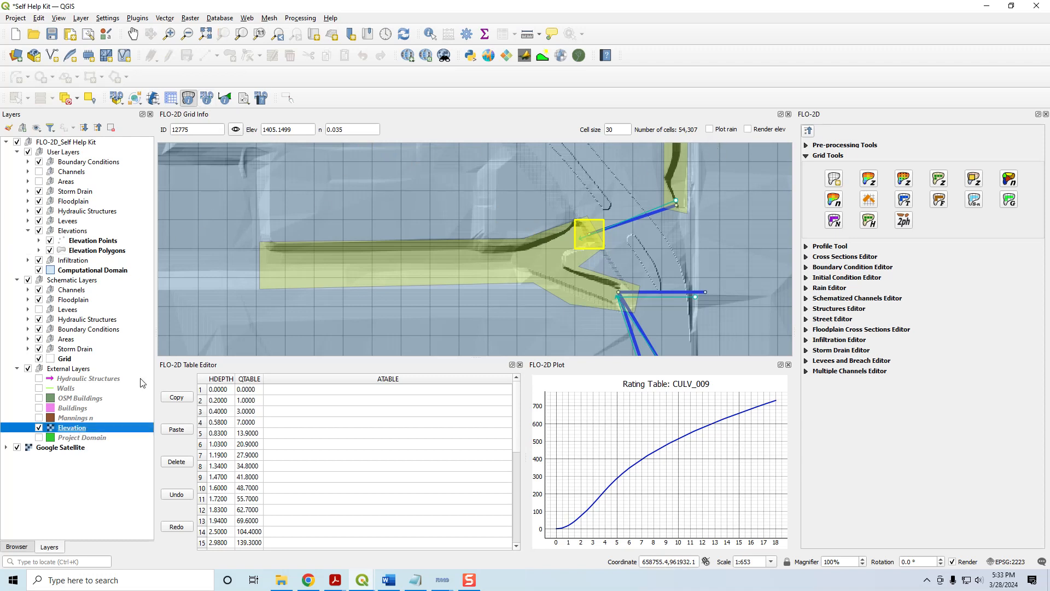
left_click(583, 241)
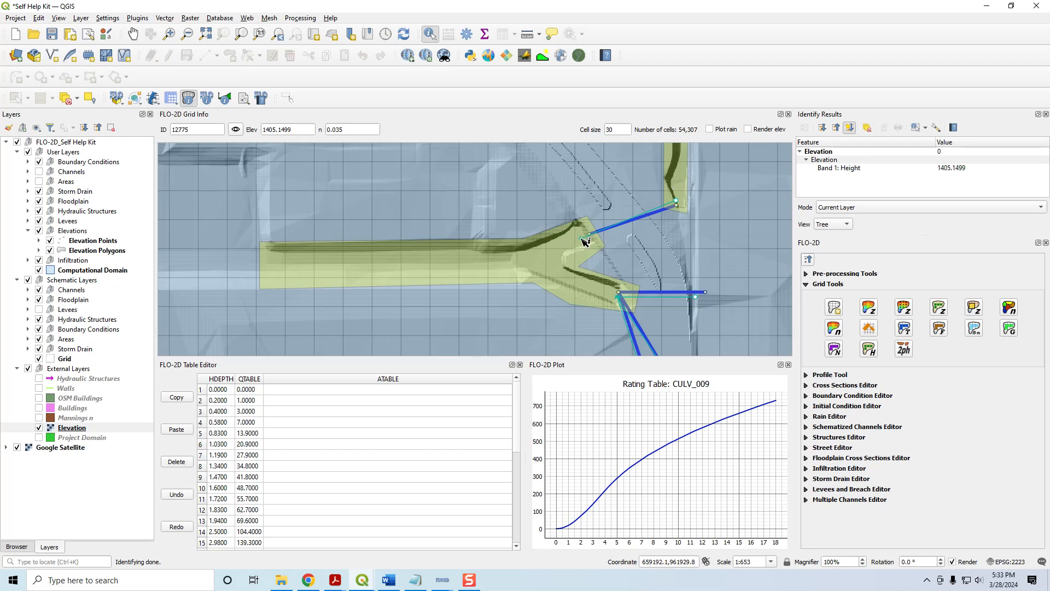
left_click(678, 187)
left_click(1046, 113)
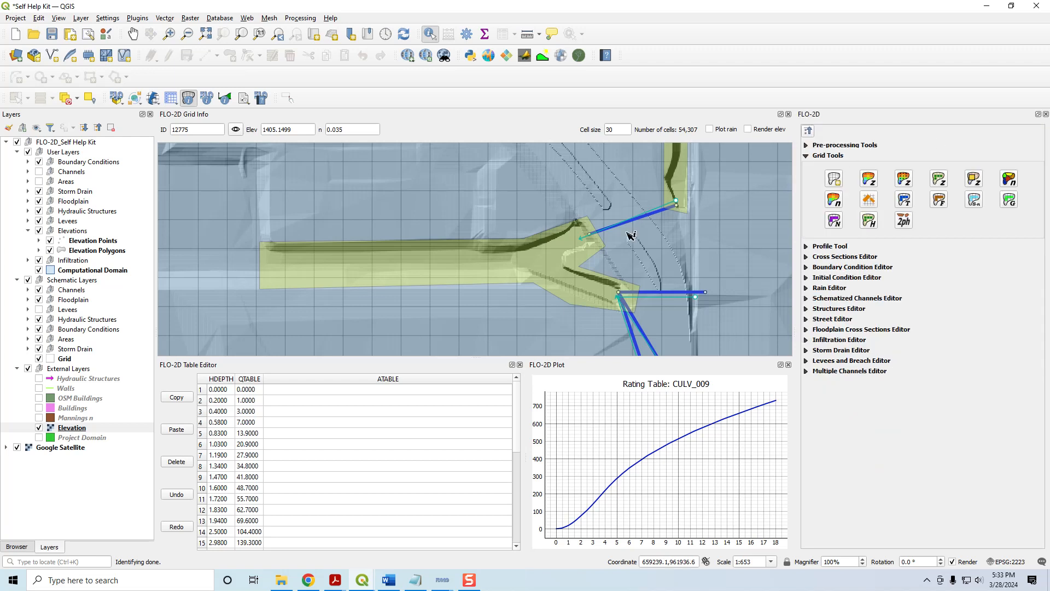
Step: Collapse the FLO-2D tool groups and begin a DAT file export, creating the folder "Post elev change and correction" in QGIS Lesson 6
scroll(597, 238, "down", 2)
left_click_drag(645, 239, 419, 244)
scroll(419, 244, "down", 3)
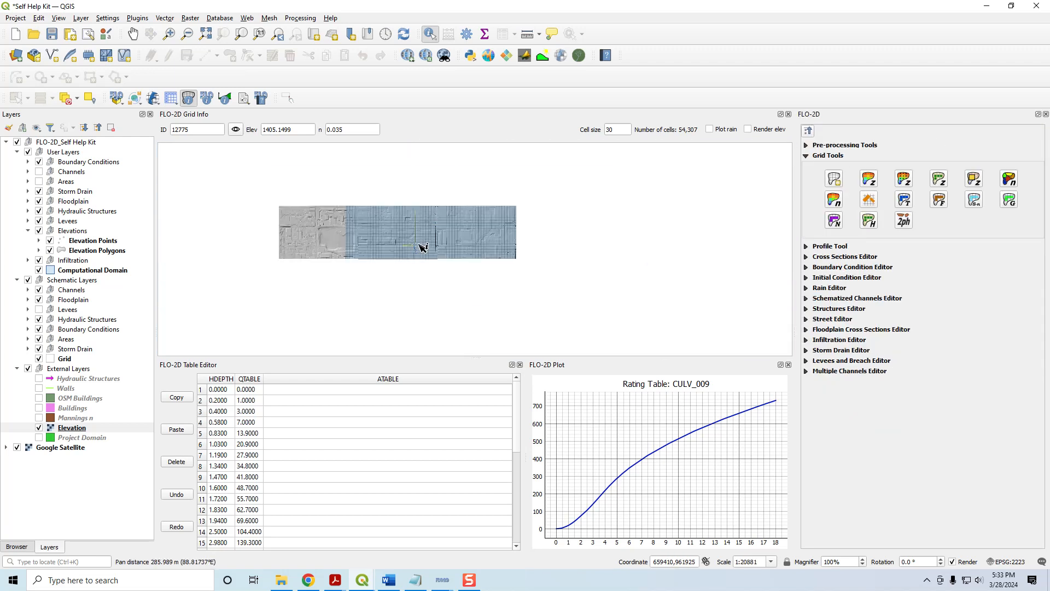
left_click_drag(484, 275, 507, 243)
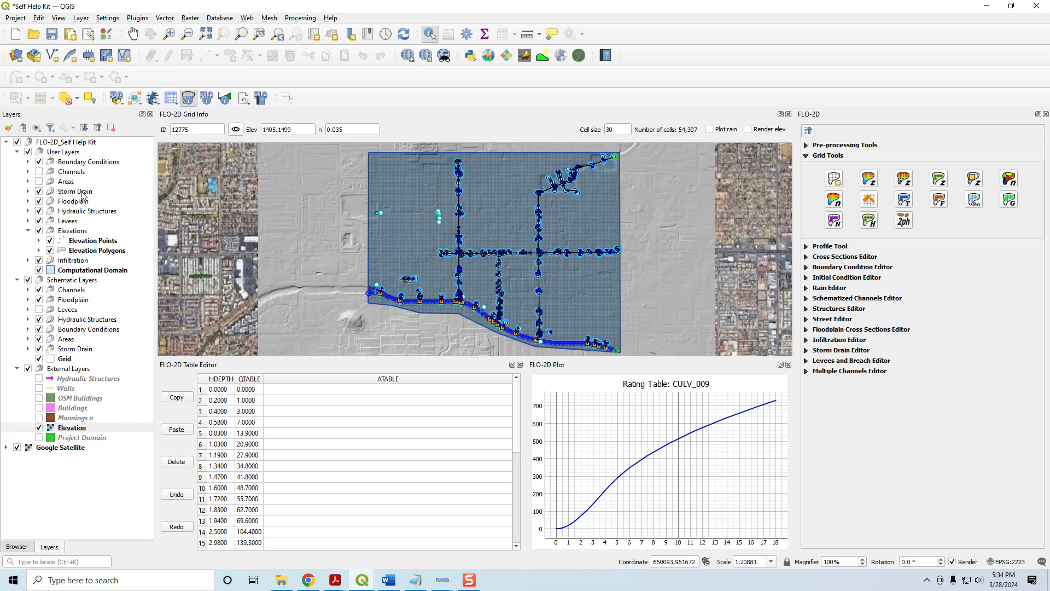
left_click(808, 131)
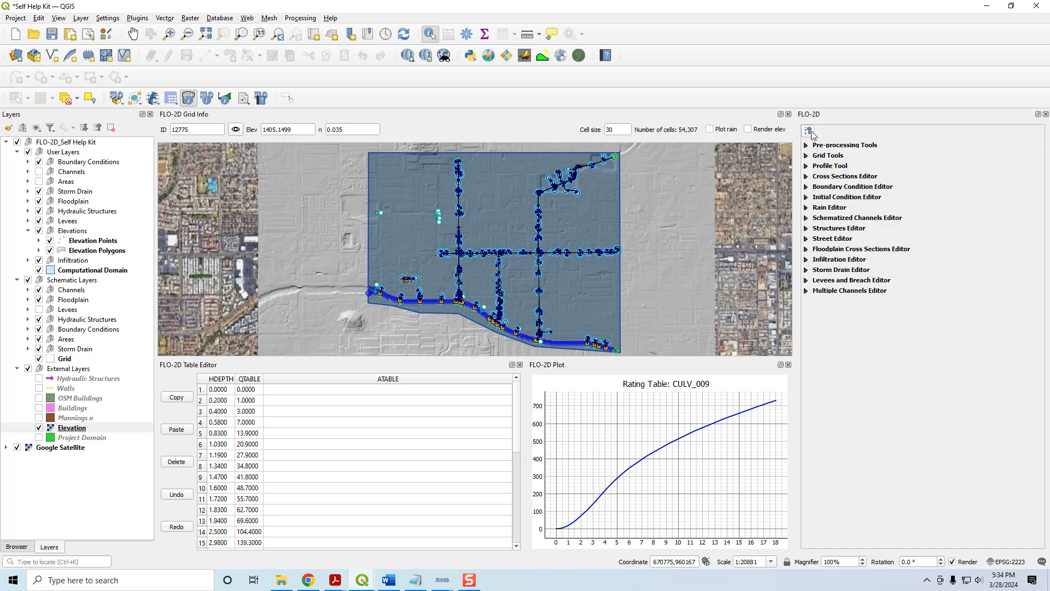
left_click(135, 98)
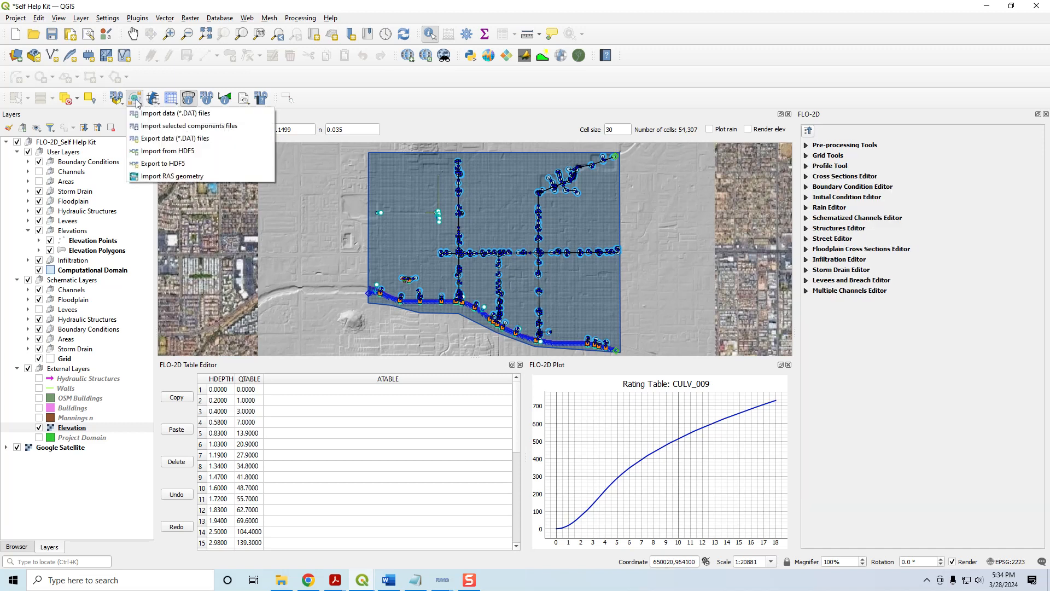
left_click(156, 140)
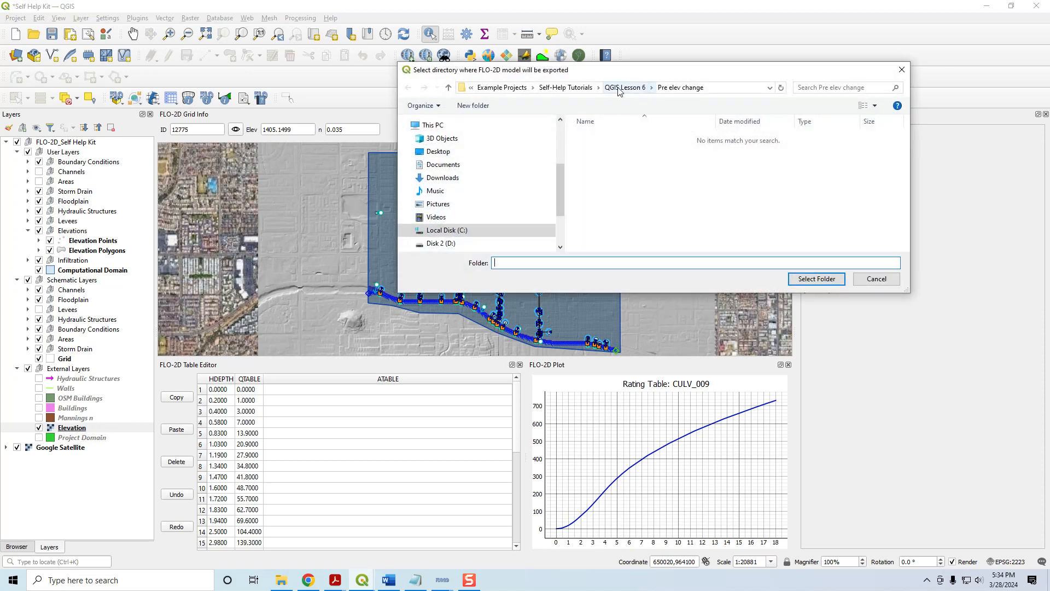
left_click(626, 87)
left_click(473, 105)
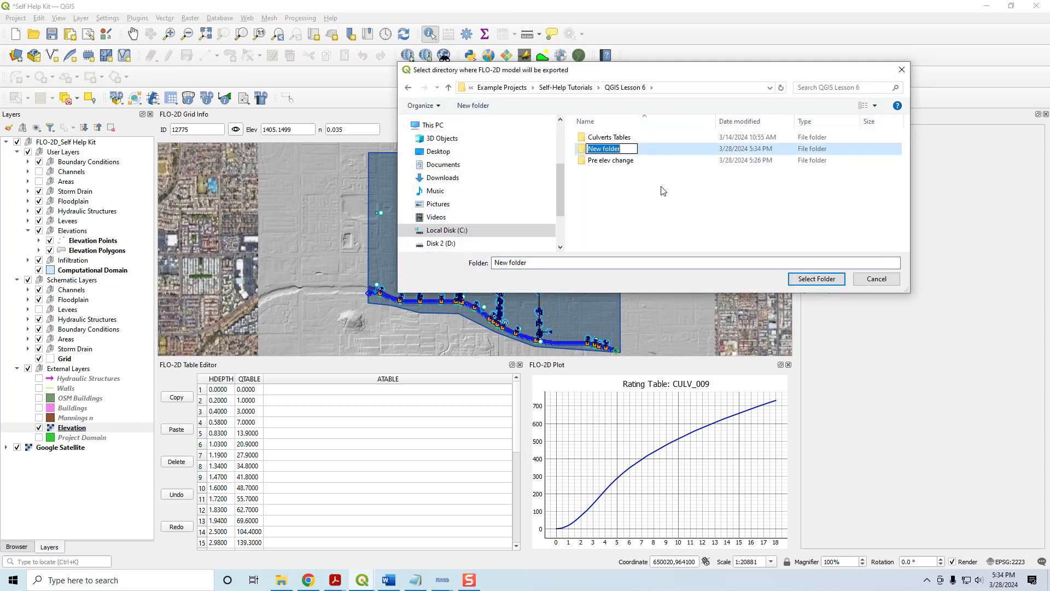
type("Post elev change and correctio")
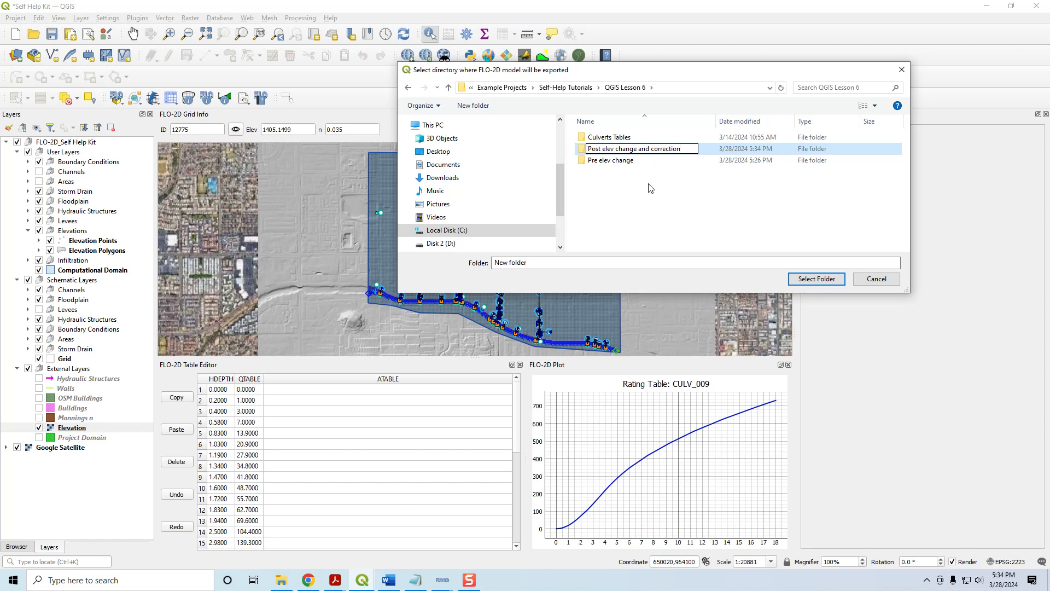
type("n")
key("Return")
Step: Export all preselected FLO-2D components to the Post elev change and correction folder, including the storm drain files and SWMM.INP
left_click(816, 279)
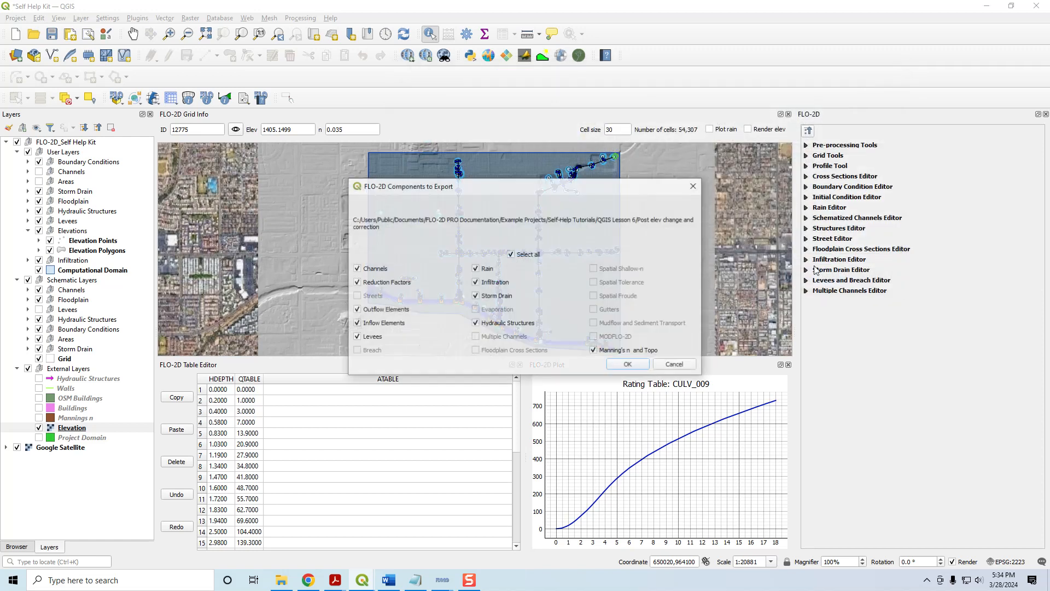
left_click(630, 364)
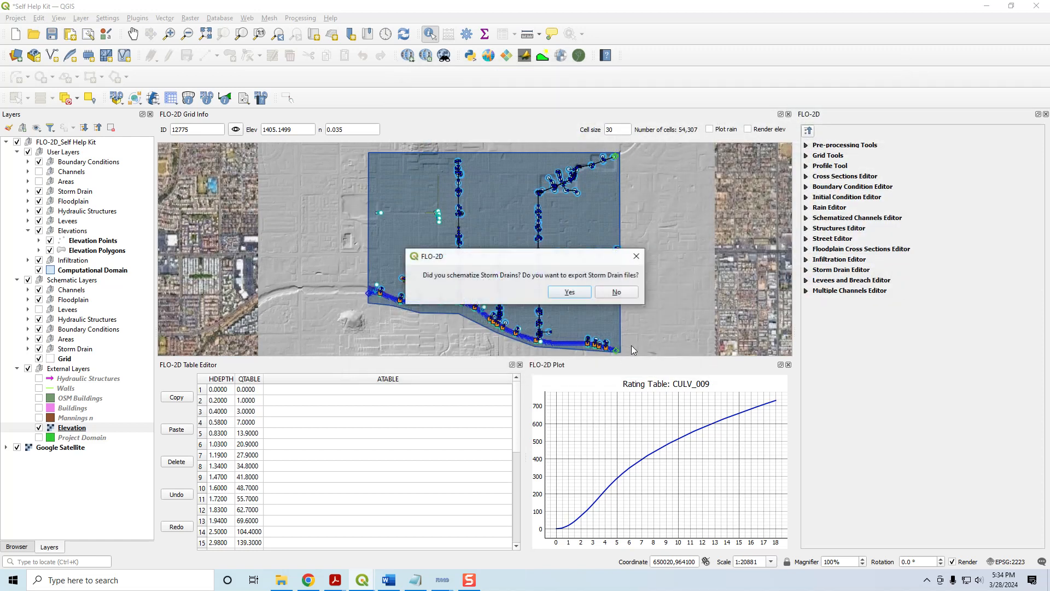
left_click(573, 294)
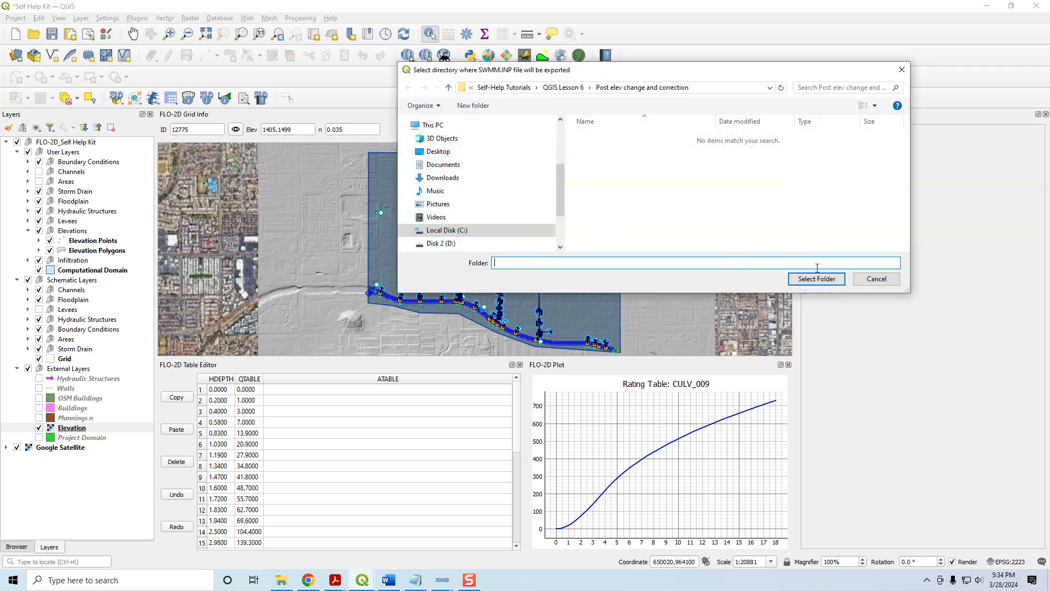
left_click(822, 280)
left_click(602, 467)
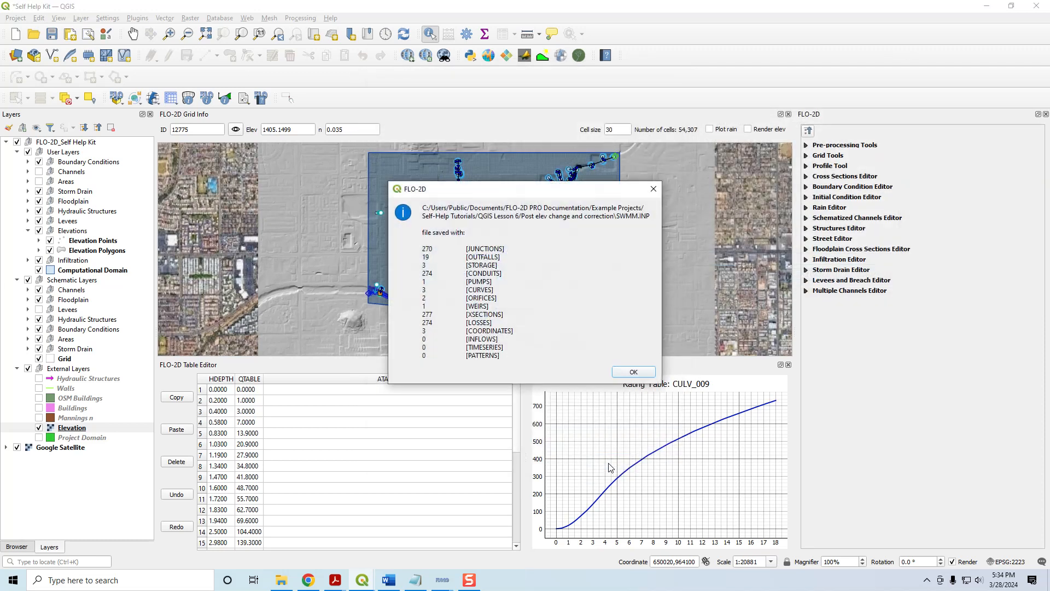
left_click(624, 389)
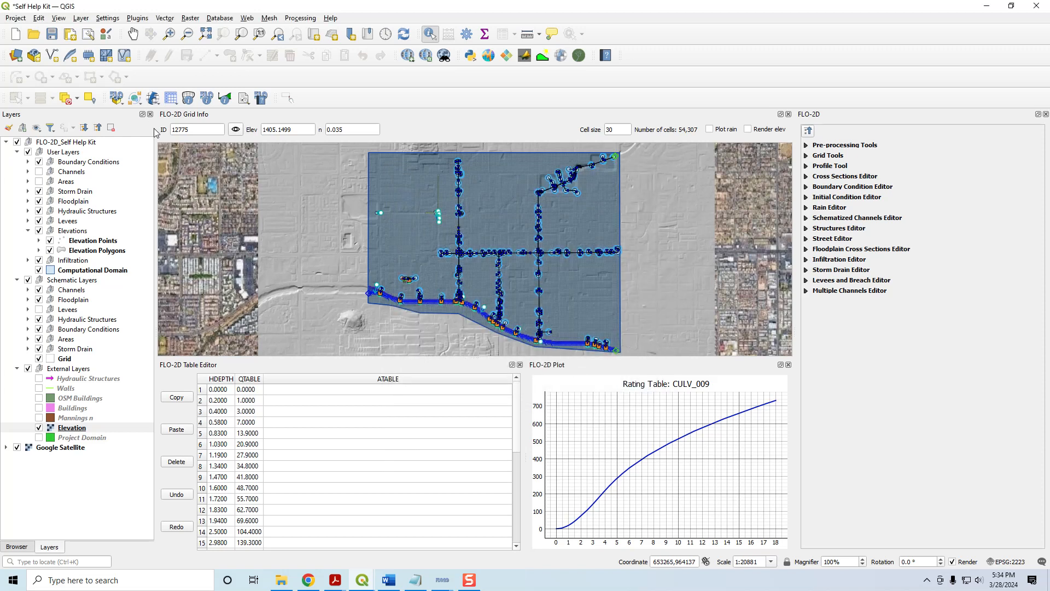
Step: Run the FLO-2D Pro simulation on the model in the Post elev change and correction folder
left_click(134, 100)
left_click(151, 99)
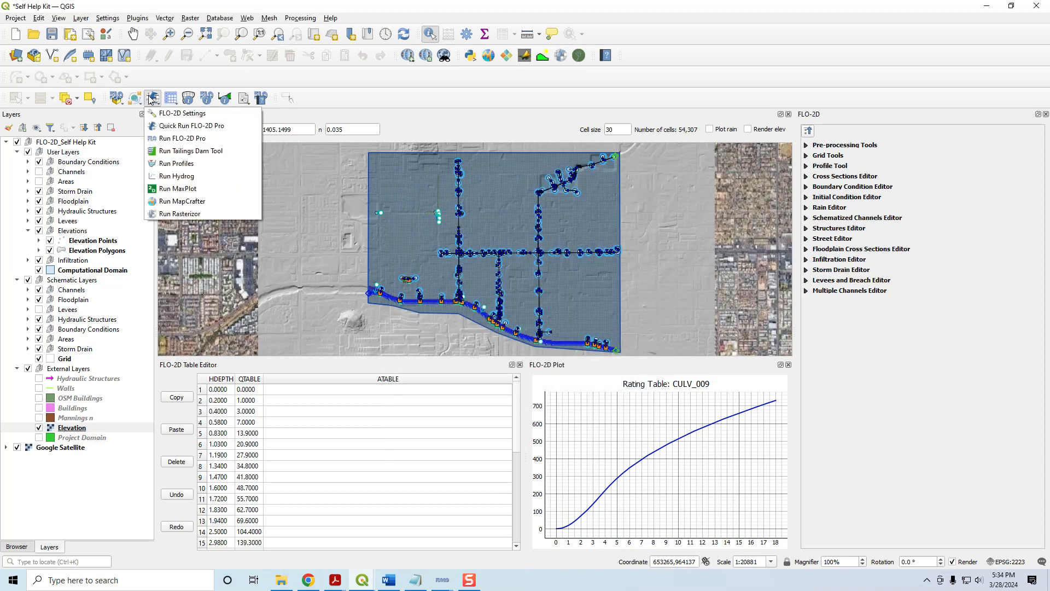
left_click(169, 140)
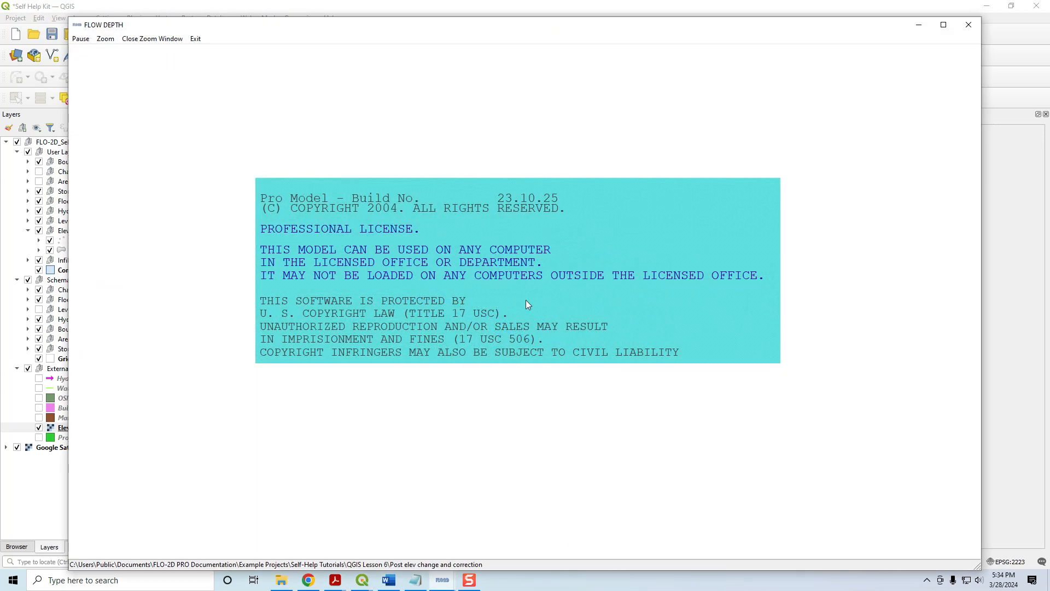